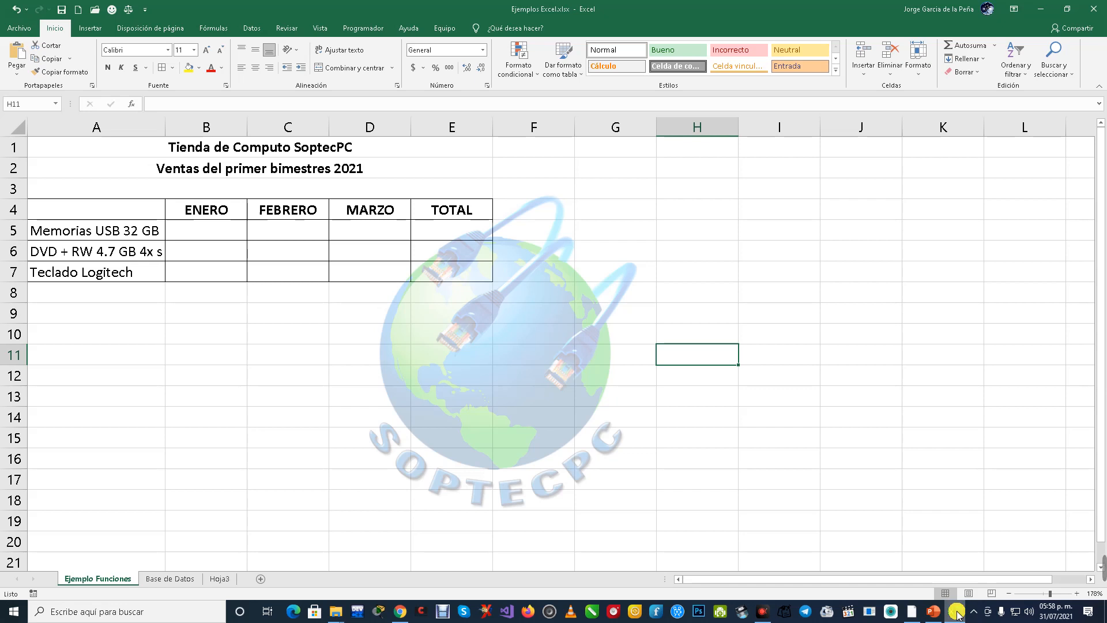
Step: Center the contents of the ENERO to MARZO sales cells B5:D7
{"action": "key", "text": "Up"}
{"action": "key", "text": "Up"}
{"action": "key", "text": "Up"}
{"action": "key", "text": "Up"}
{"action": "key", "text": "Up"}
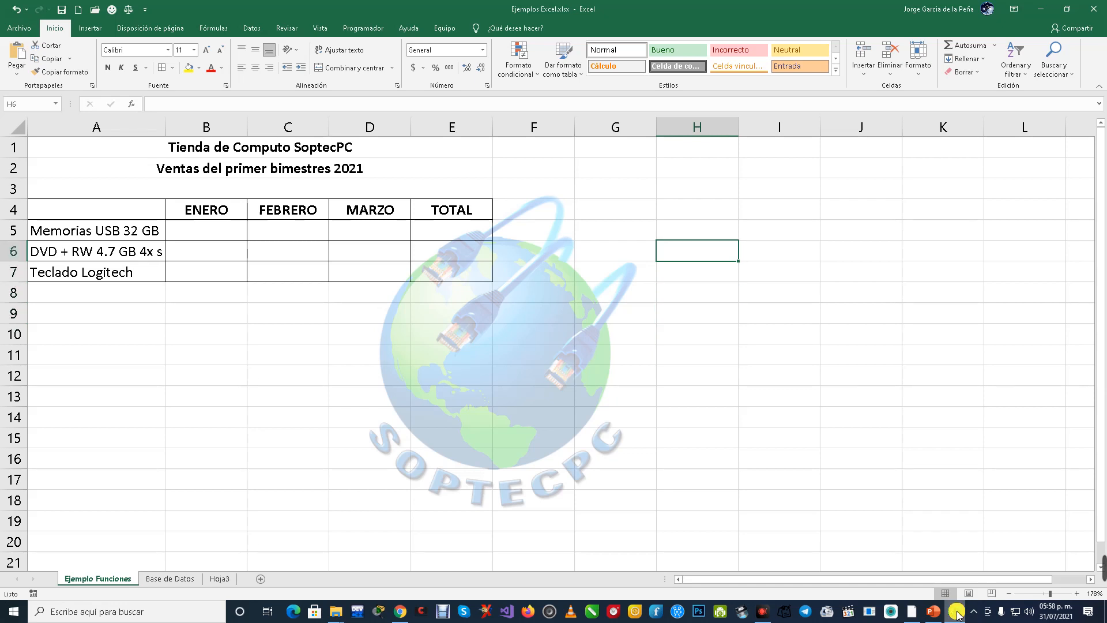
{"action": "key", "text": "Left"}
{"action": "key", "text": "Left"}
{"action": "key", "text": "Left"}
{"action": "key", "text": "Left"}
{"action": "key", "text": "Left"}
{"action": "key", "text": "Left"}
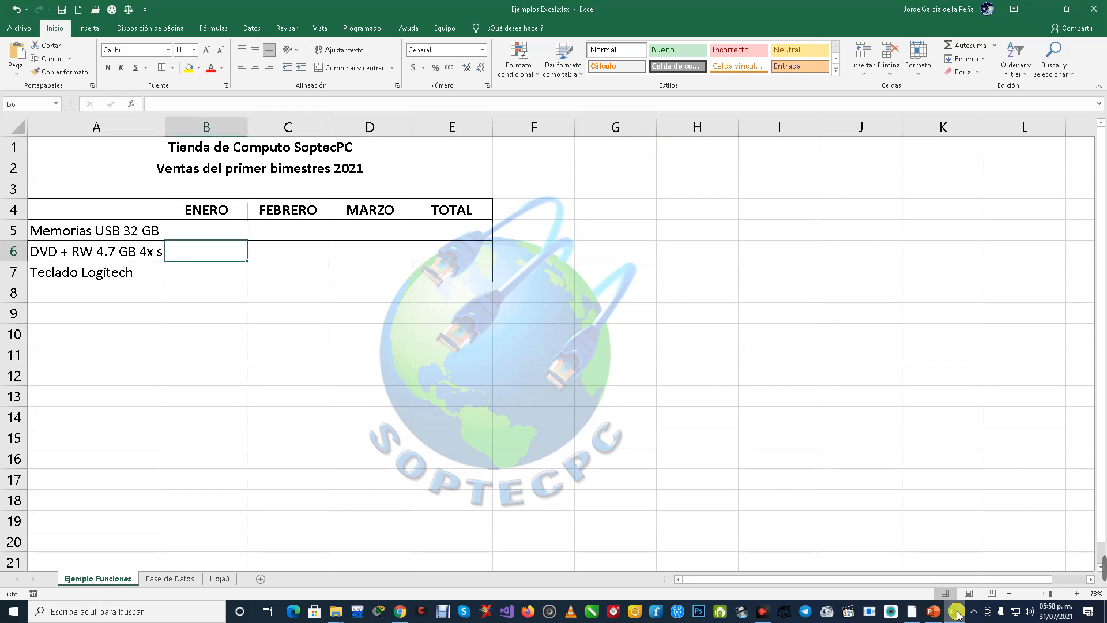
{"action": "key", "text": "Up"}
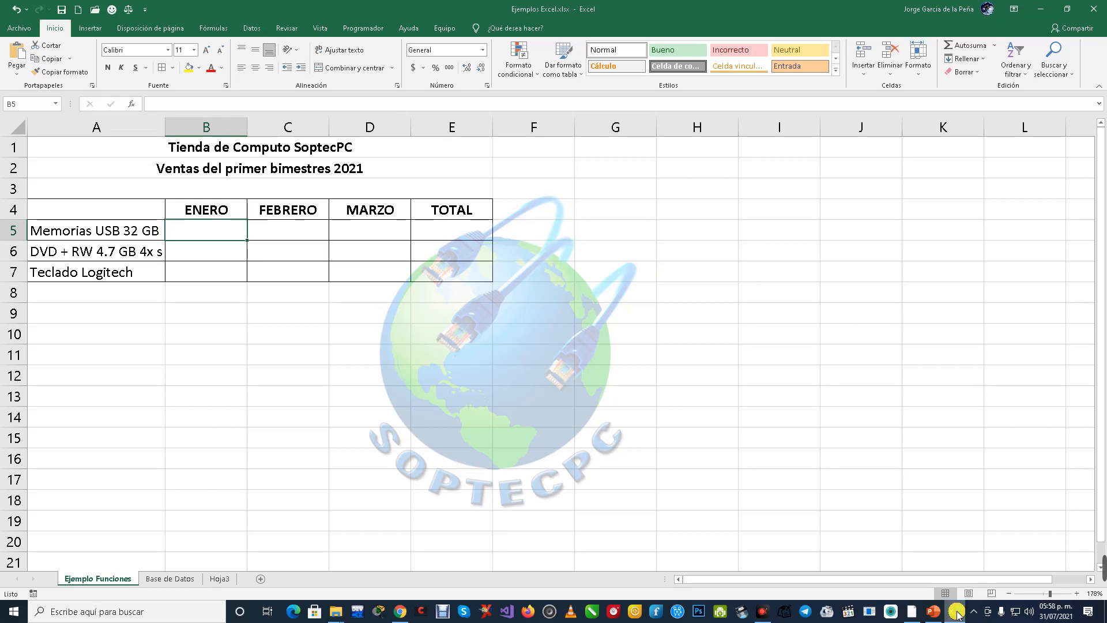
{"action": "mouse_move", "coordinate": [229, 235]}
{"action": "left_mouse_down"}
{"action": "mouse_move", "coordinate": [277, 242]}
{"action": "mouse_move", "coordinate": [350, 277]}
{"action": "left_mouse_up"}
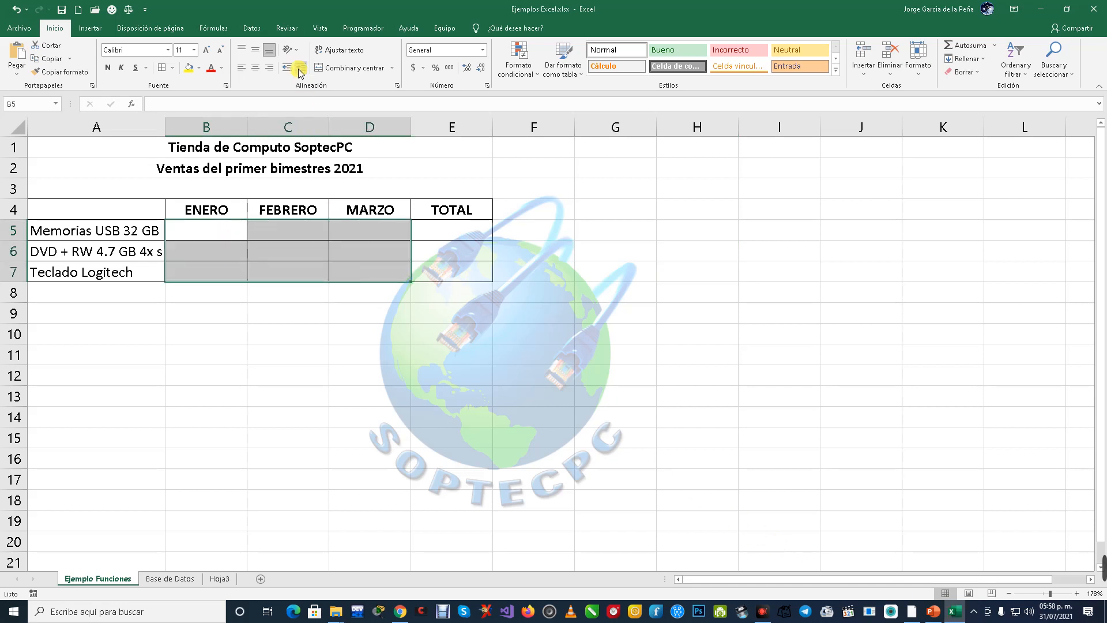
{"action": "left_click", "coordinate": [256, 67]}
Step: Format the sales cells B5:D7 as Número with 0 decimal places
{"action": "left_click", "coordinate": [483, 50]}
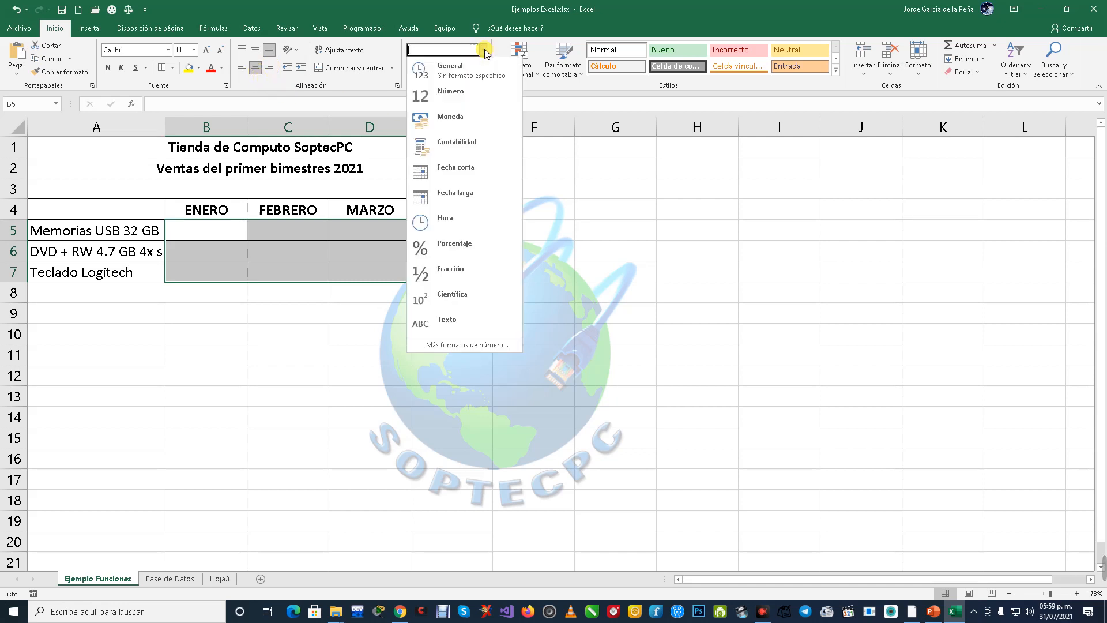
{"action": "right_click", "coordinate": [255, 233]}
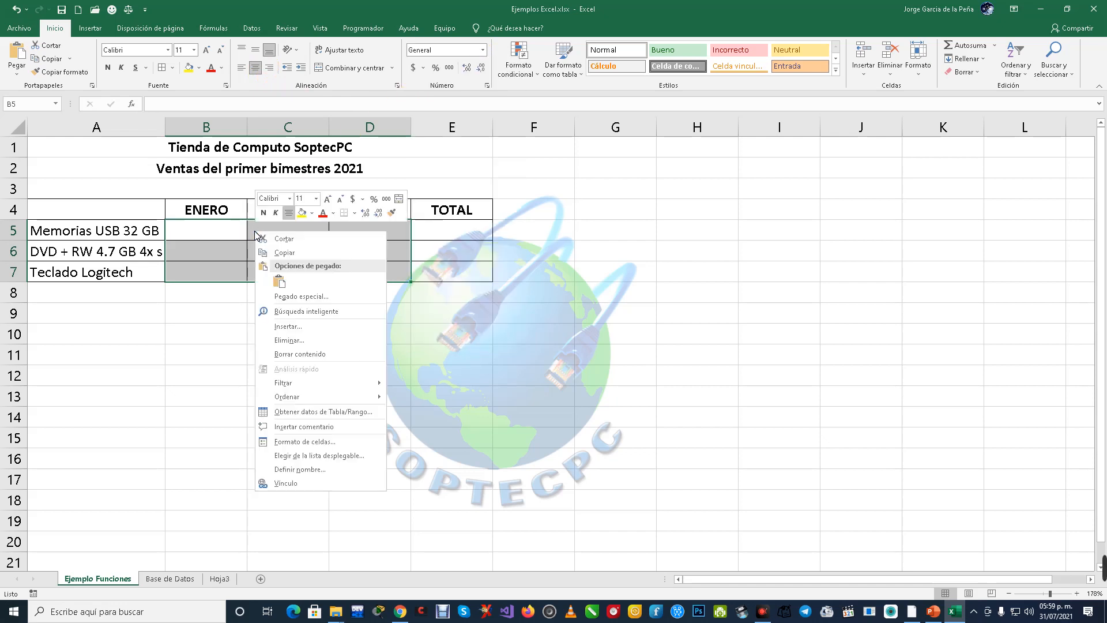
{"action": "left_click", "coordinate": [297, 441]}
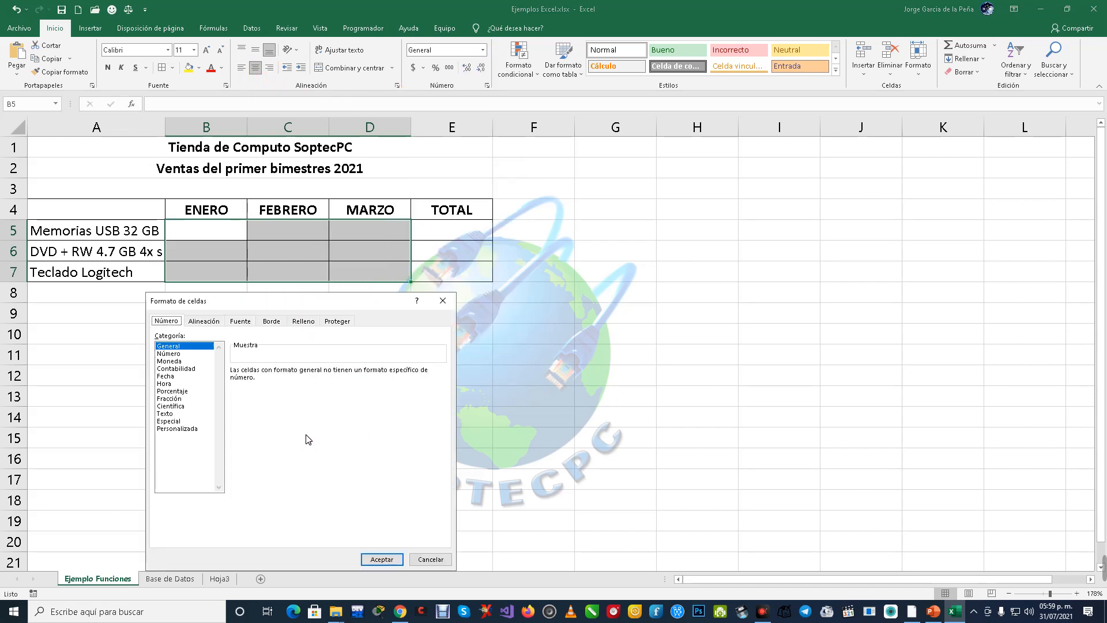
{"action": "left_click", "coordinate": [172, 353]}
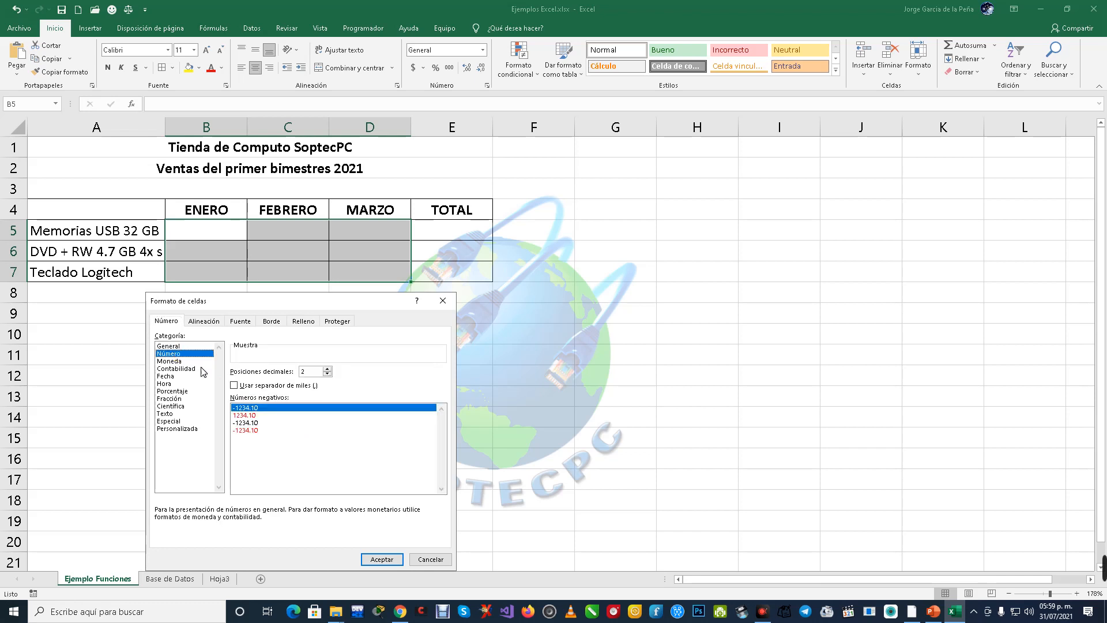
{"action": "left_click", "coordinate": [327, 375]}
{"action": "left_click", "coordinate": [327, 375]}
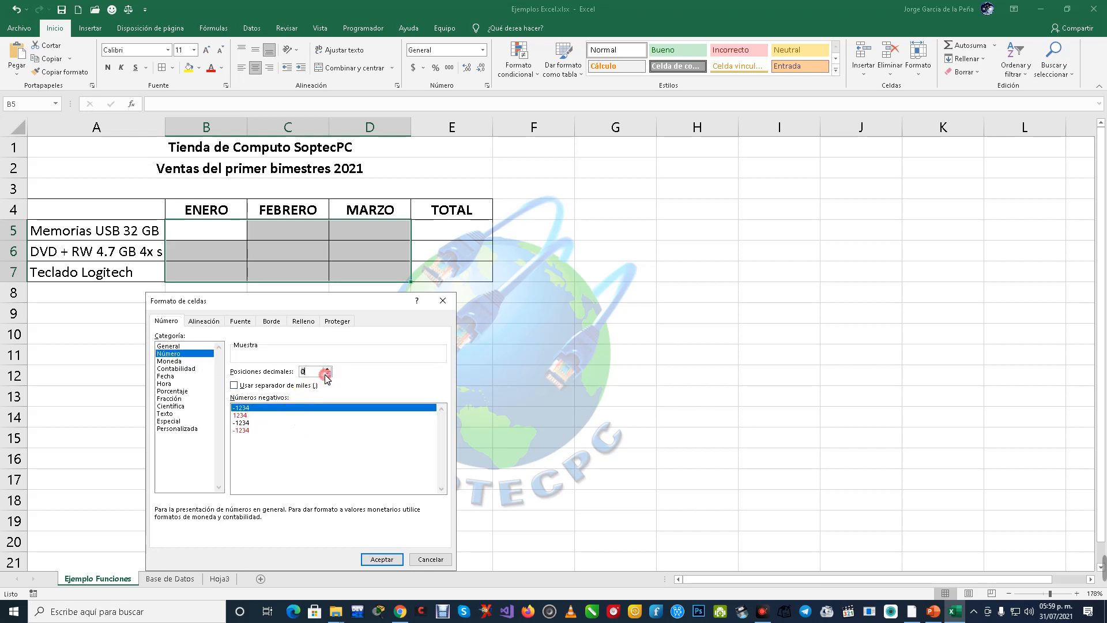
{"action": "left_click", "coordinate": [381, 559]}
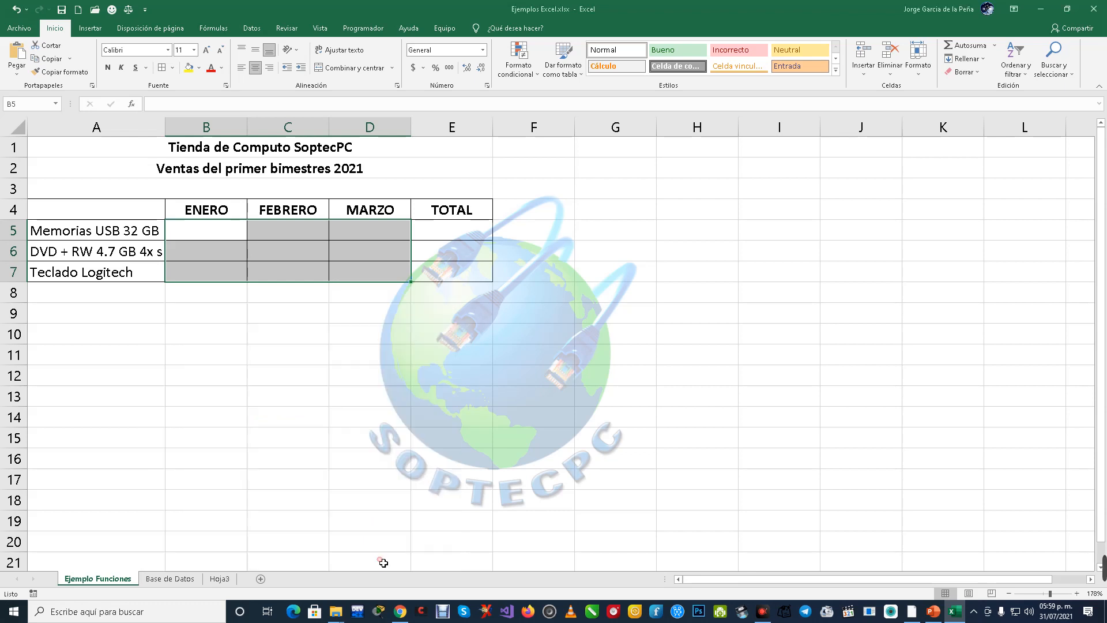
Step: Enter the Memorias USB 32 GB sales in B5:D5: 20 for ENERO, 25 for FEBRERO and 40 for MARZO
{"action": "left_click", "coordinate": [219, 230]}
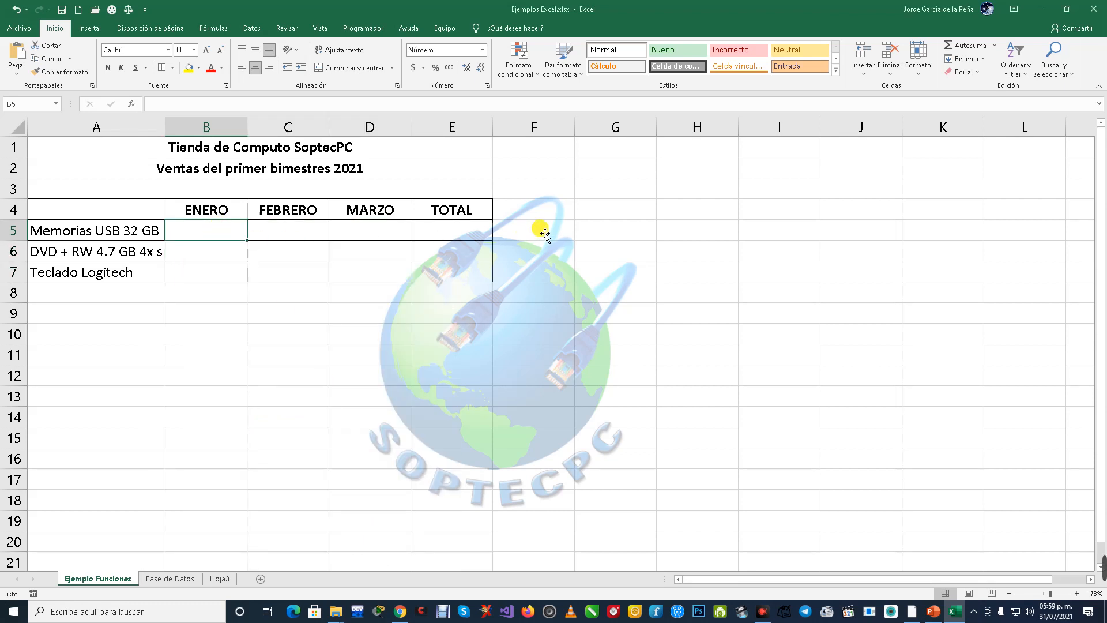
{"action": "type", "text": "20"}
{"action": "key", "text": "Tab"}
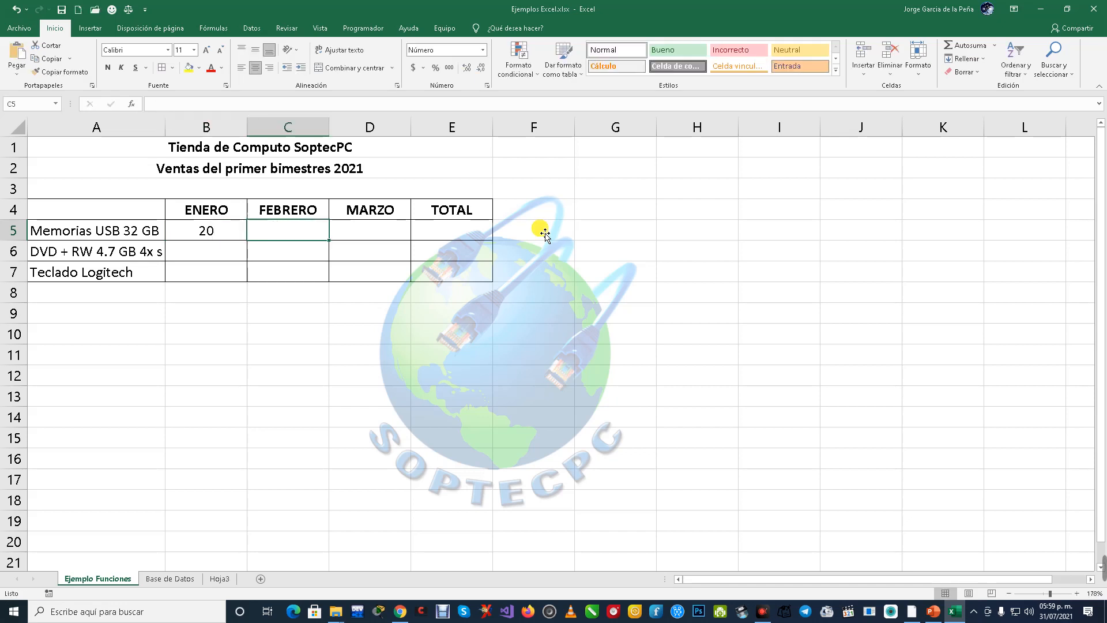
{"action": "type", "text": "25"}
{"action": "key", "text": "Tab"}
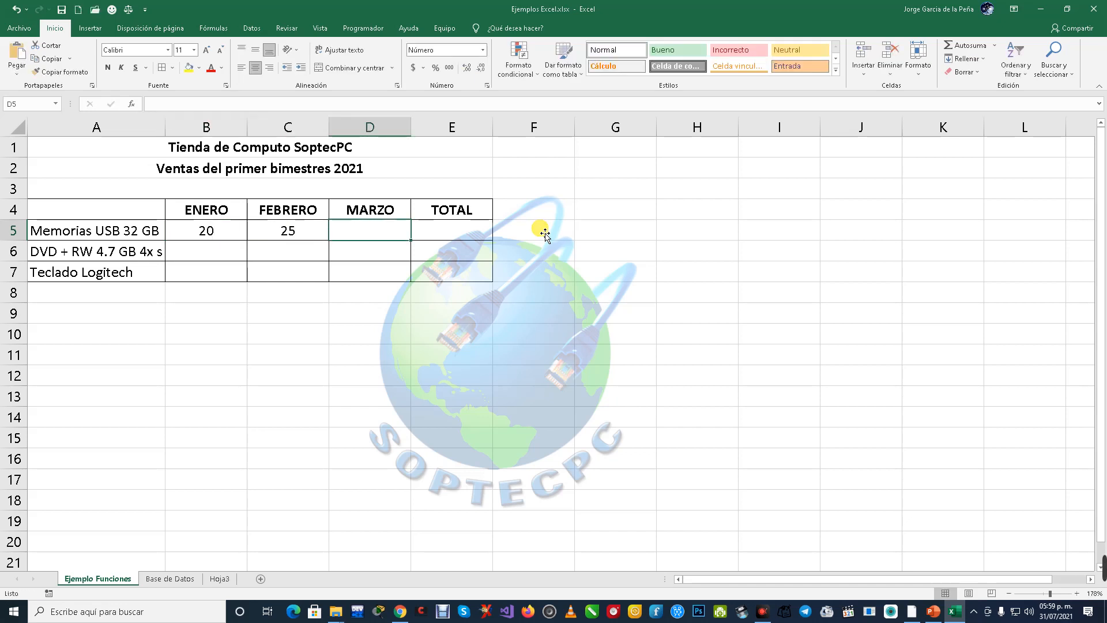
{"action": "type", "text": "40"}
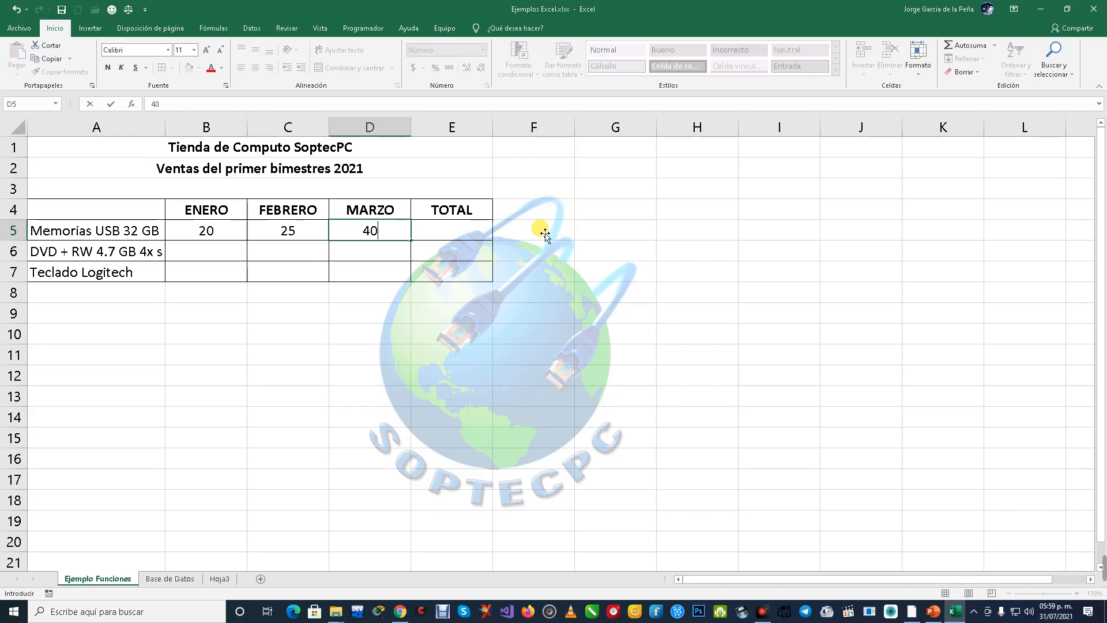
{"action": "key", "text": "Return"}
Step: Fill in the DVD + RW sales in B6:D6 with 10, 15 and 35 for ENERO, FEBRERO and MARZO
{"action": "type", "text": "10"}
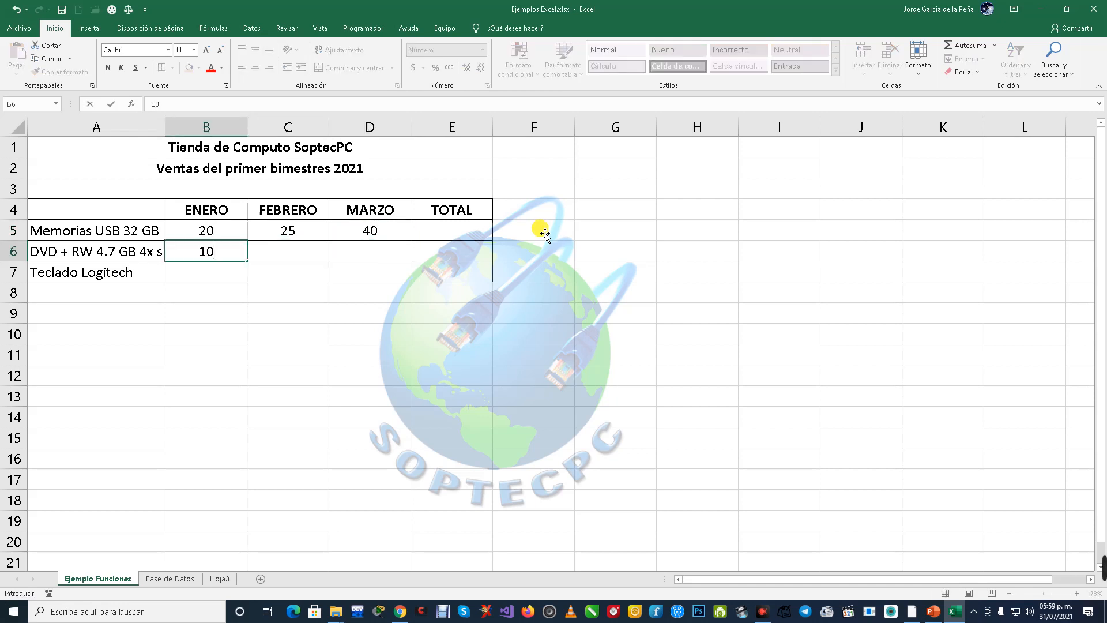
{"action": "key", "text": "Tab"}
{"action": "type", "text": "15"}
{"action": "key", "text": "Tab"}
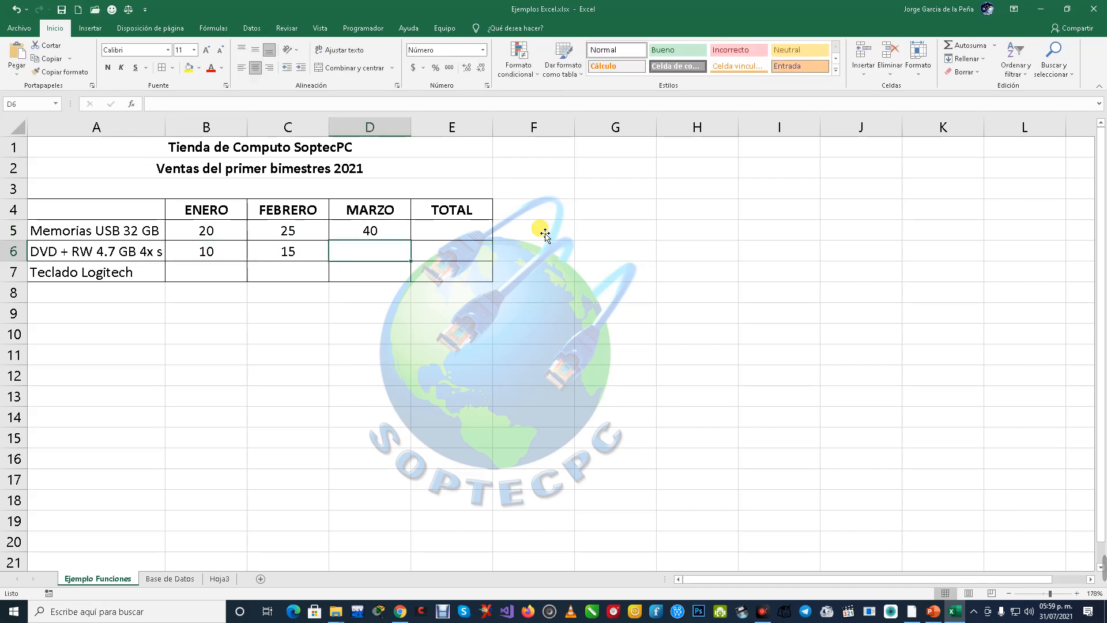
{"action": "type", "text": "35"}
{"action": "key", "text": "Return"}
Step: Fill in the Teclado Logitech sales in B7:D7 with 5, 2 and 4 for ENERO, FEBRERO and MARZO
{"action": "key", "text": "Left"}
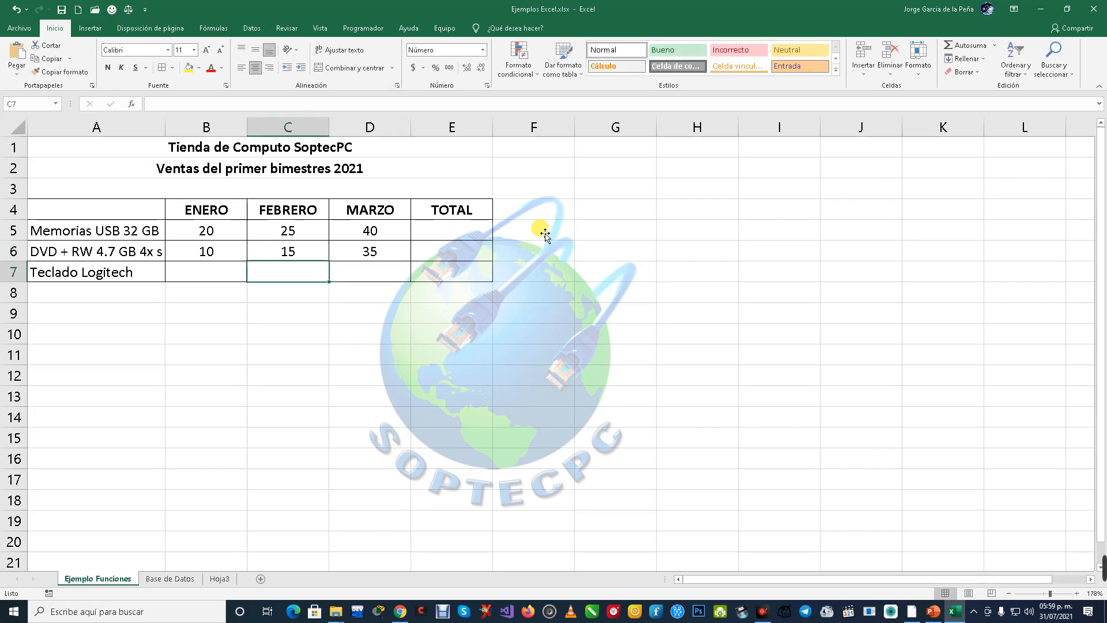
{"action": "key", "text": "Left"}
{"action": "type", "text": "5"}
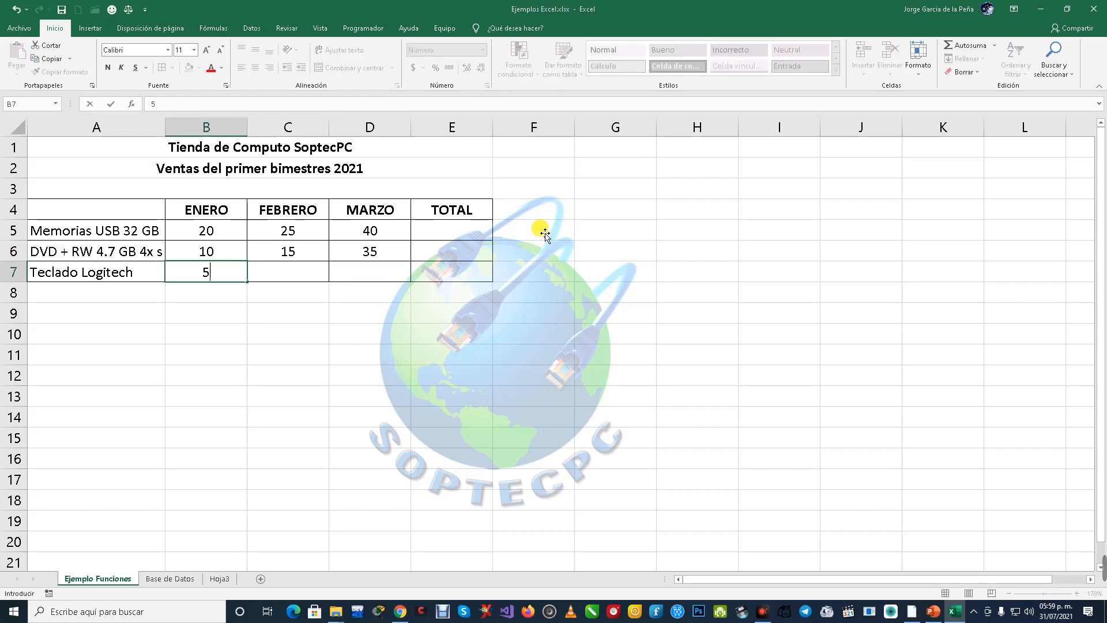
{"action": "key", "text": "Tab"}
{"action": "type", "text": "2"}
{"action": "key", "text": "Tab"}
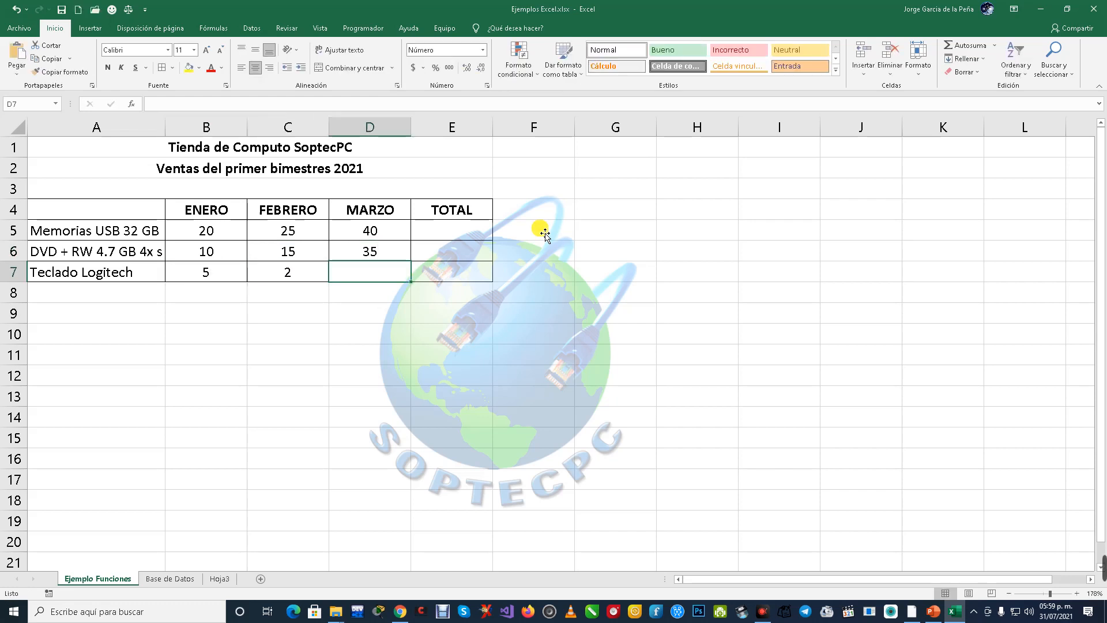
{"action": "type", "text": "4"}
{"action": "key", "text": "Tab"}
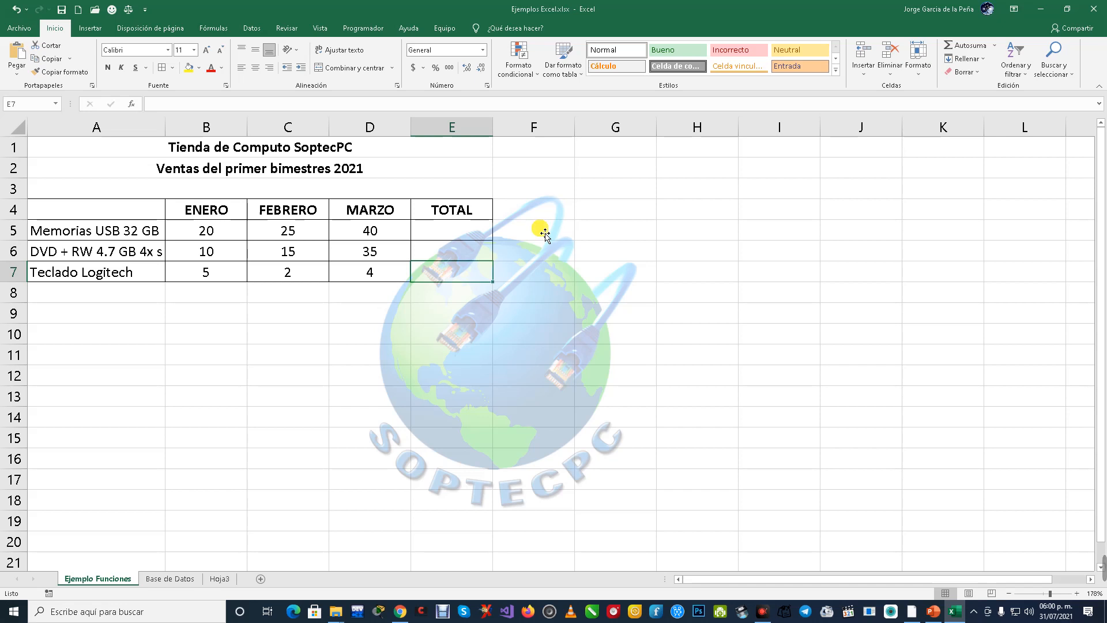
Step: Enter a SUMA formula in the TOTAL cell E5 with B5 and C5 as separate arguments, followed by a comma
{"action": "key", "text": "Up"}
{"action": "key", "text": "Up"}
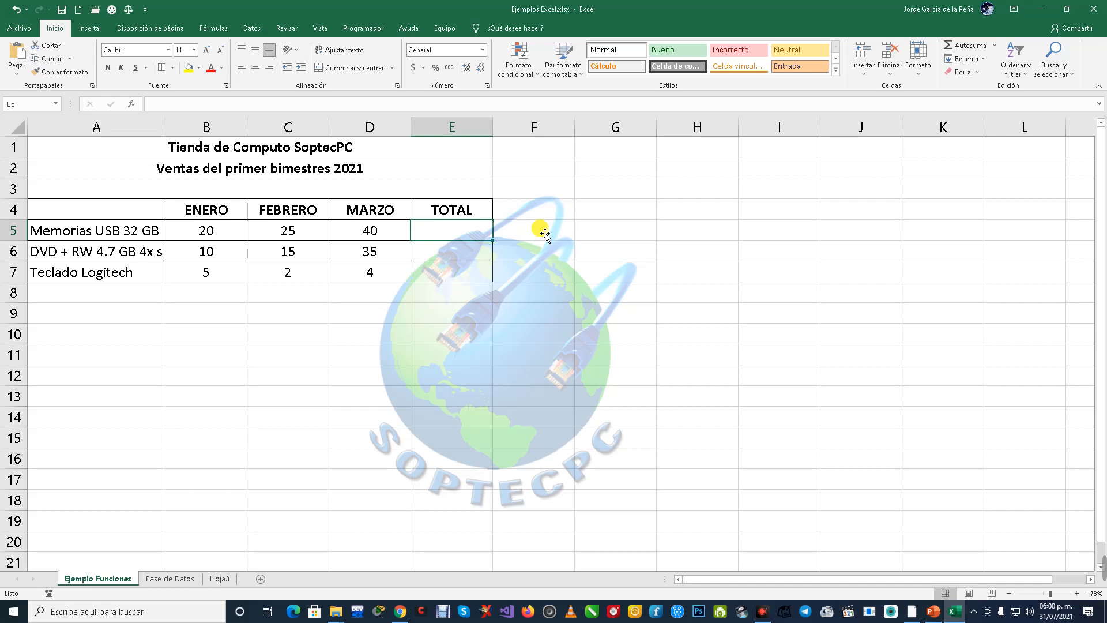
{"action": "type", "text": "="}
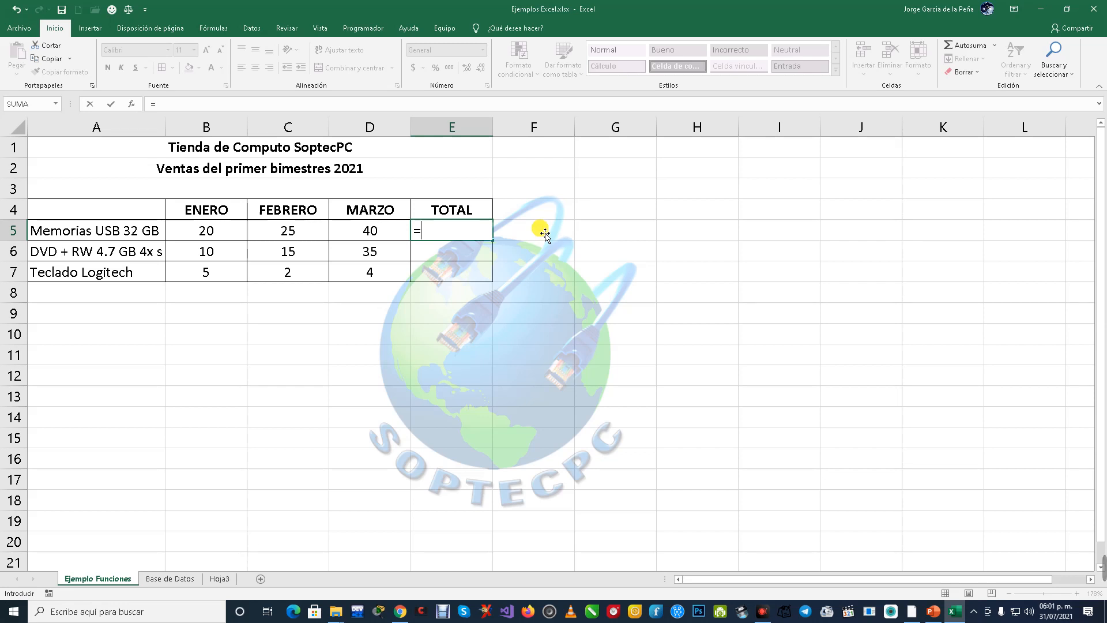
{"action": "type", "text": "s"}
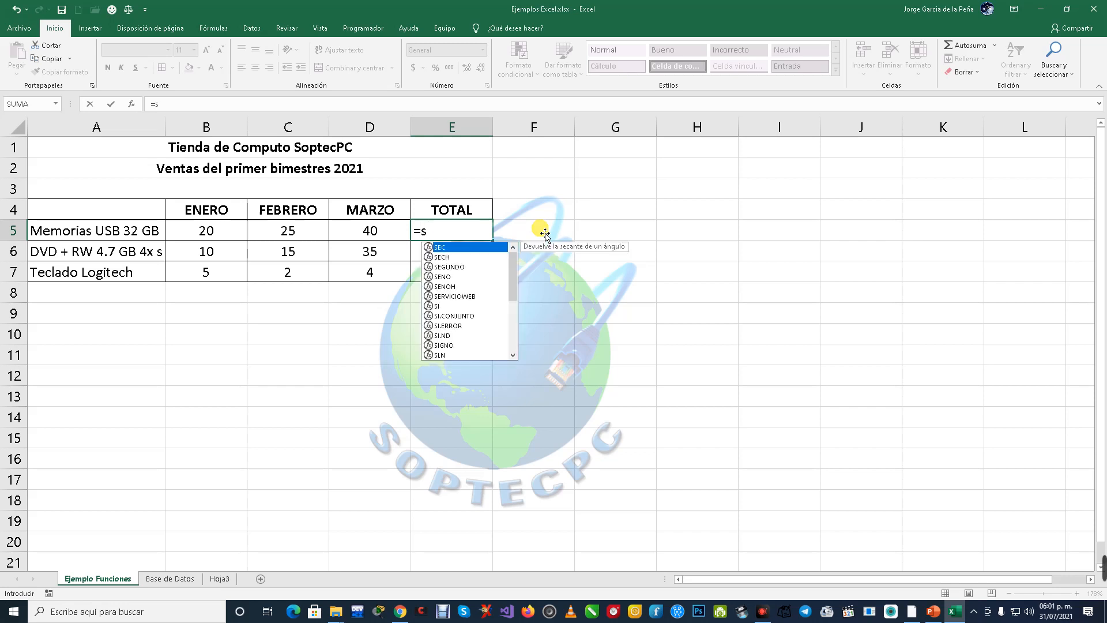
{"action": "type", "text": "u"}
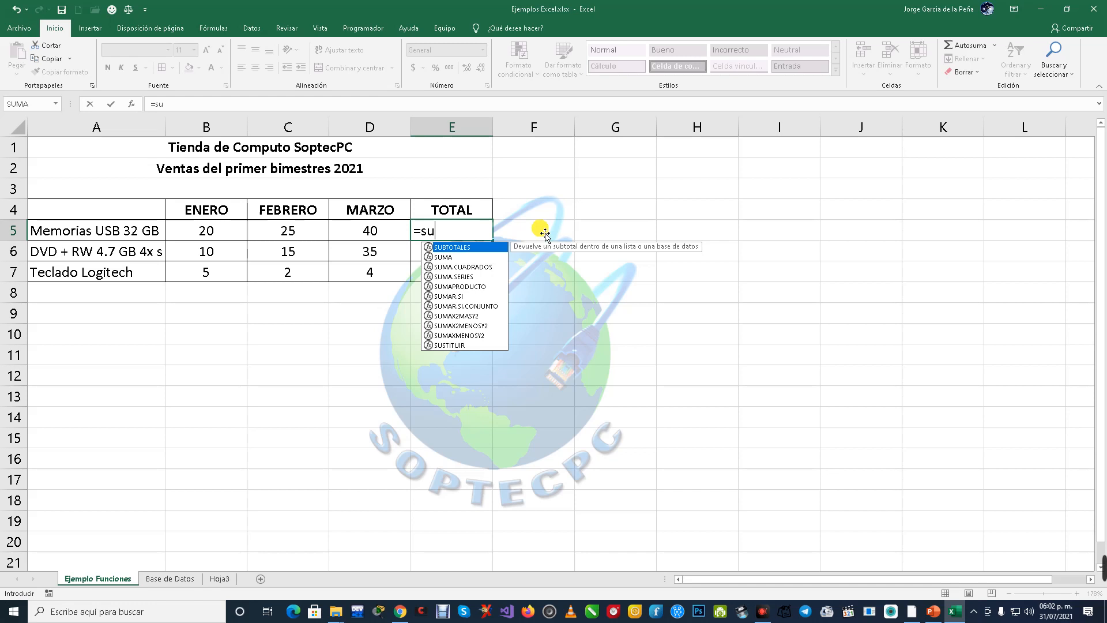
{"action": "key", "text": "Down"}
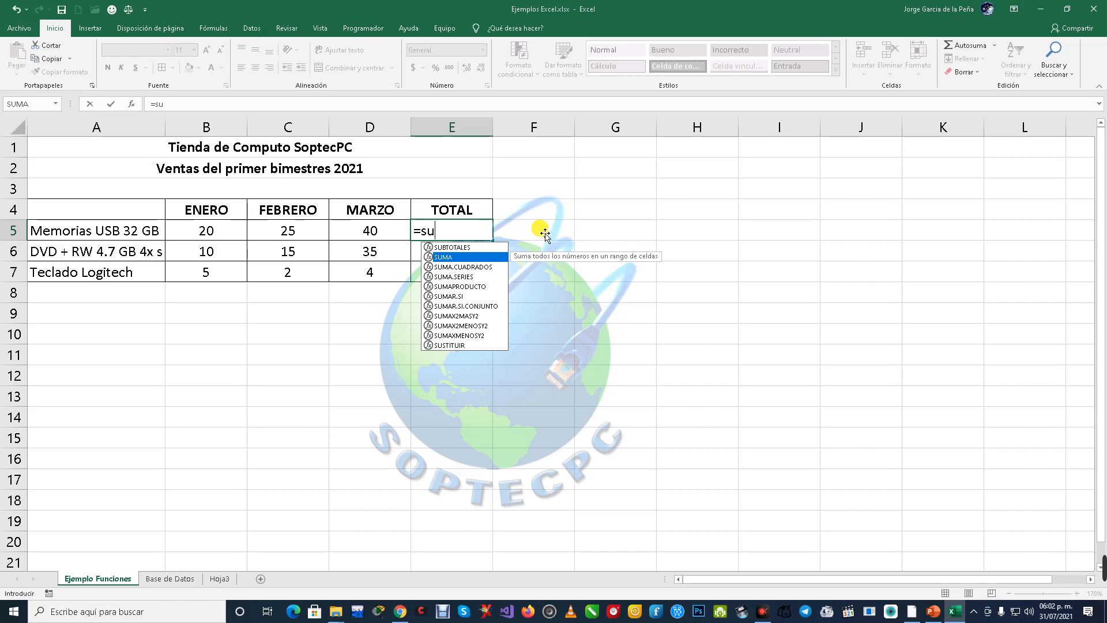
{"action": "key", "text": "Tab"}
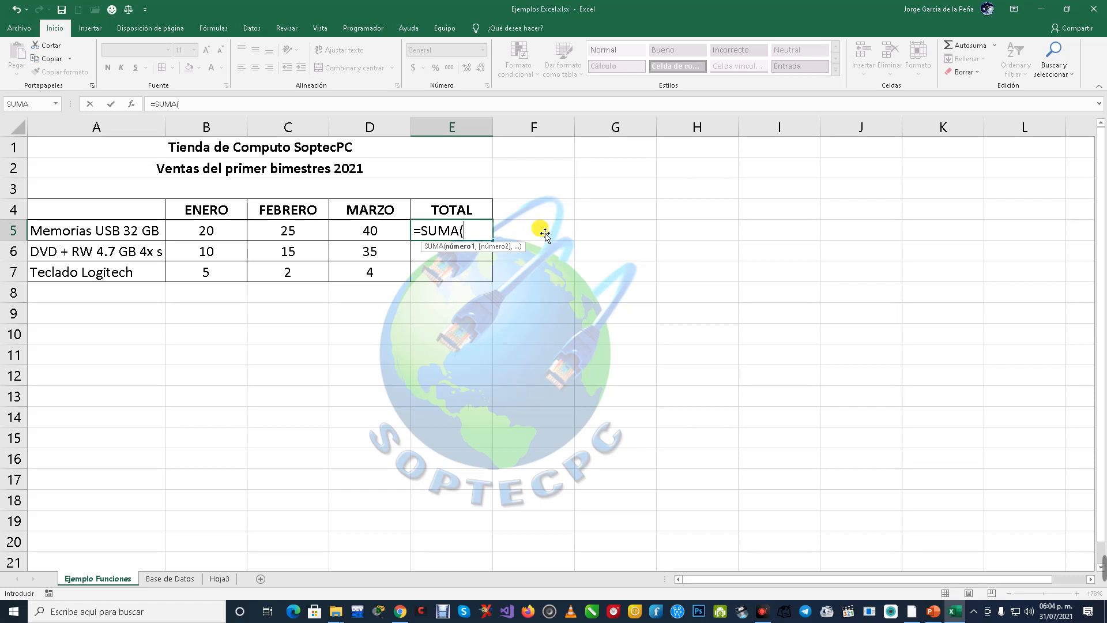
{"action": "left_click", "coordinate": [238, 230]}
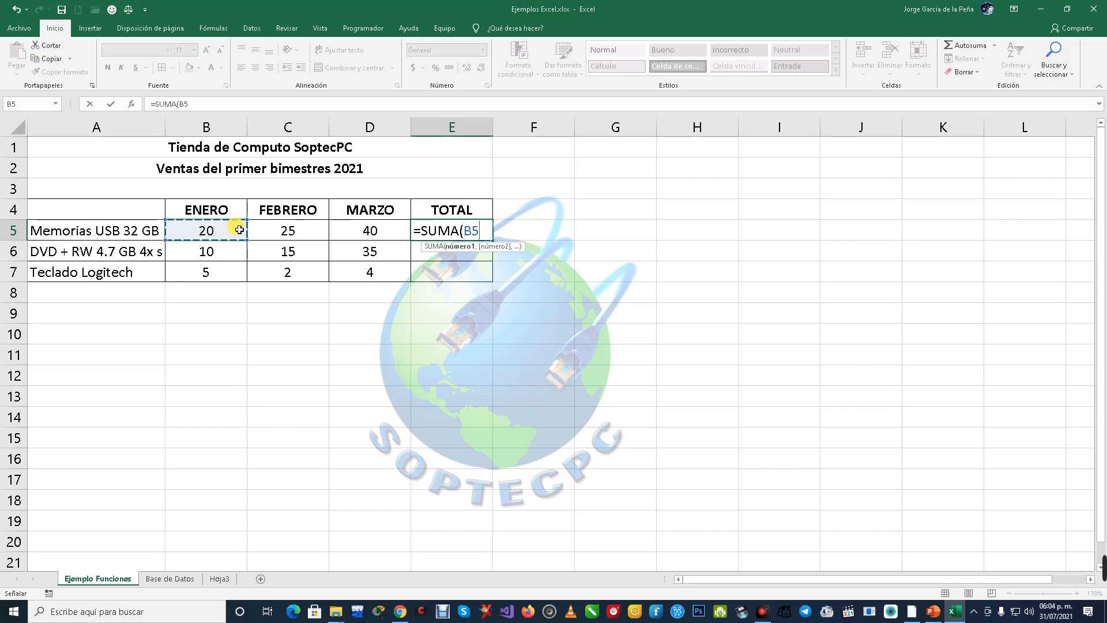
{"action": "type", "text": ","}
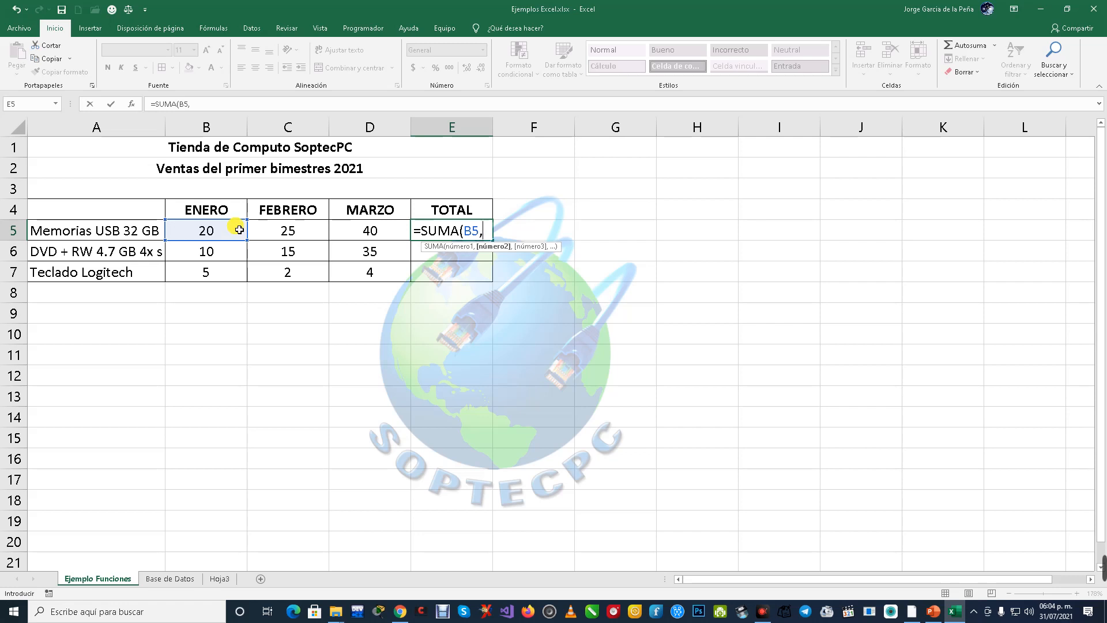
{"action": "left_click", "coordinate": [286, 231]}
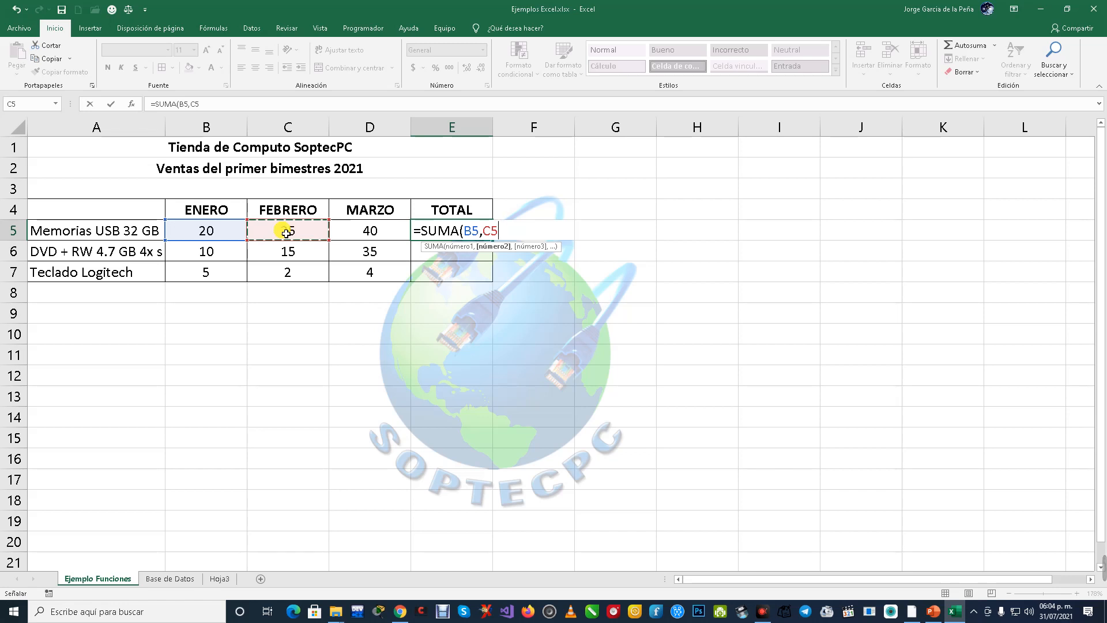
{"action": "type", "text": ","}
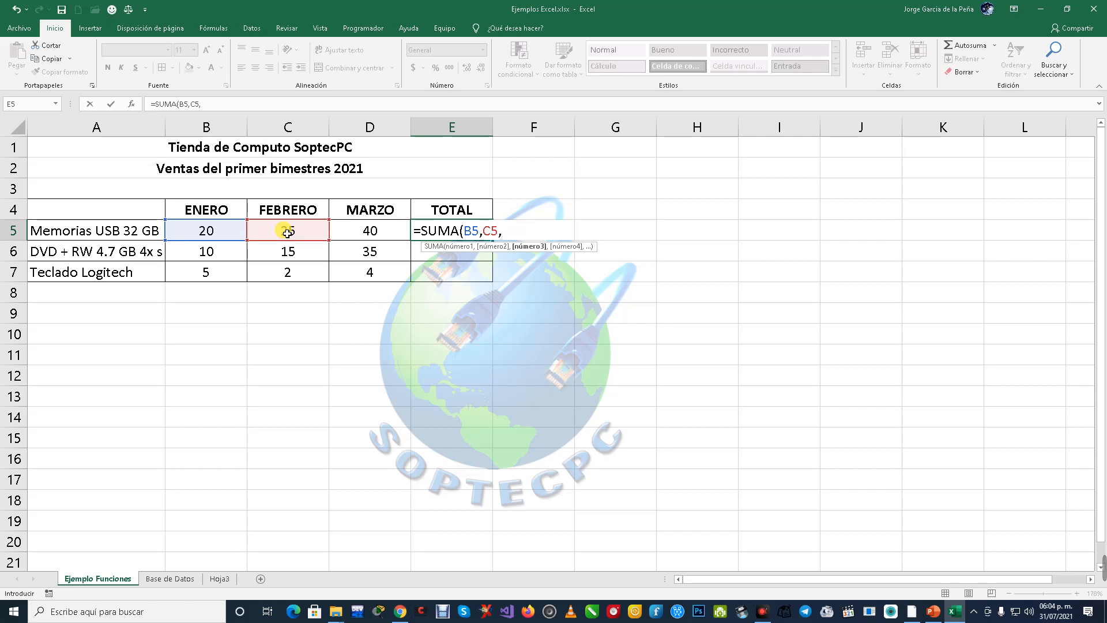
{"action": "left_click", "coordinate": [371, 233]}
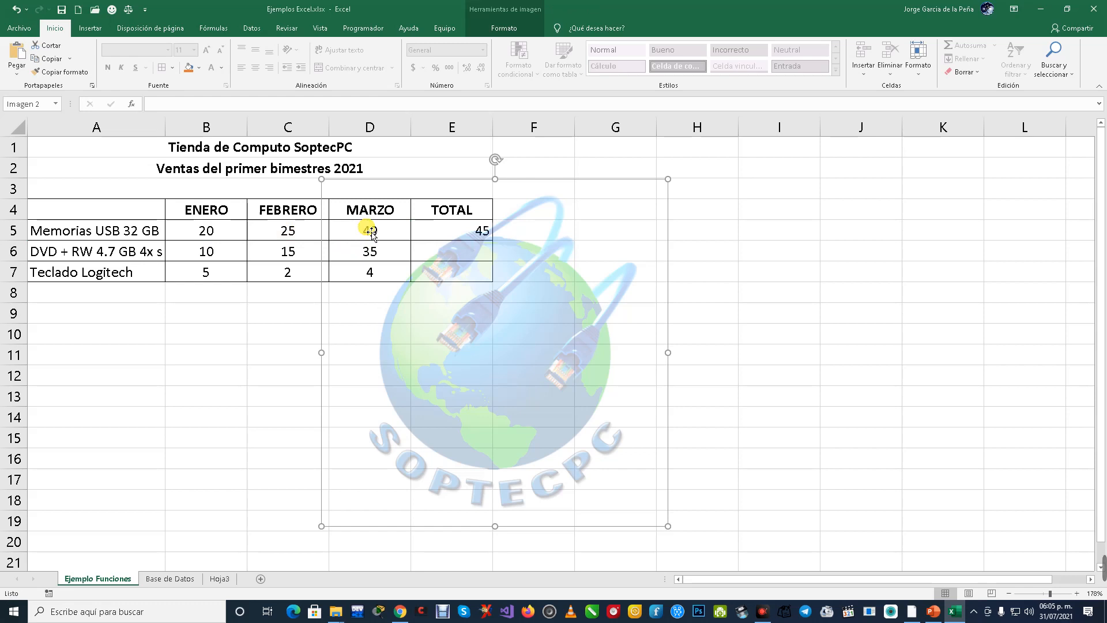
Step: Complete the SUMA formula in TOTAL cell E5 by adding D5 as the third argument, giving =SUMA(B5,C5,D5)
{"action": "key", "text": "Escape"}
{"action": "left_click", "coordinate": [457, 237]}
{"action": "left_click_drag", "start_coordinate": [456, 236], "coordinate": [456, 236]}
{"action": "left_click", "coordinate": [237, 235]}
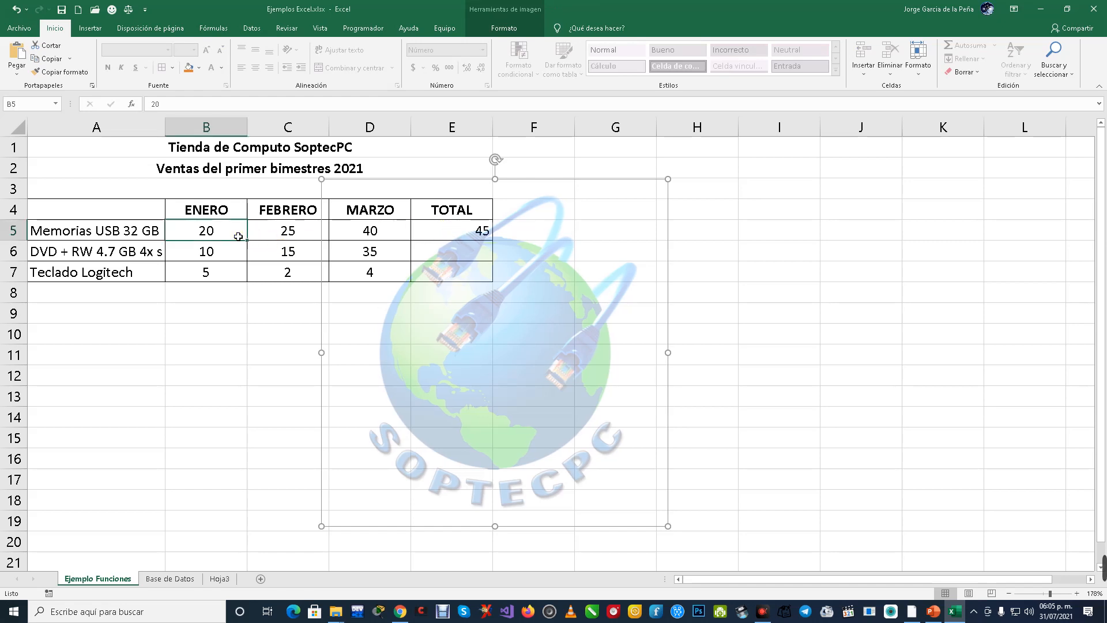
{"action": "key", "text": "Right"}
{"action": "key", "text": "Right"}
{"action": "key", "text": "Right"}
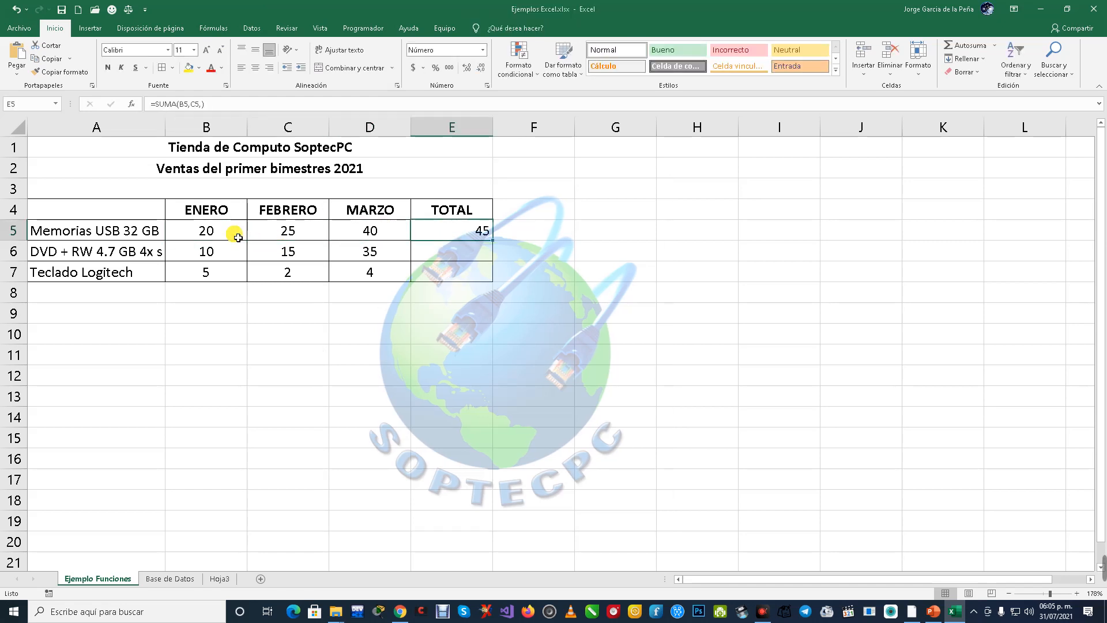
{"action": "key", "text": "F2"}
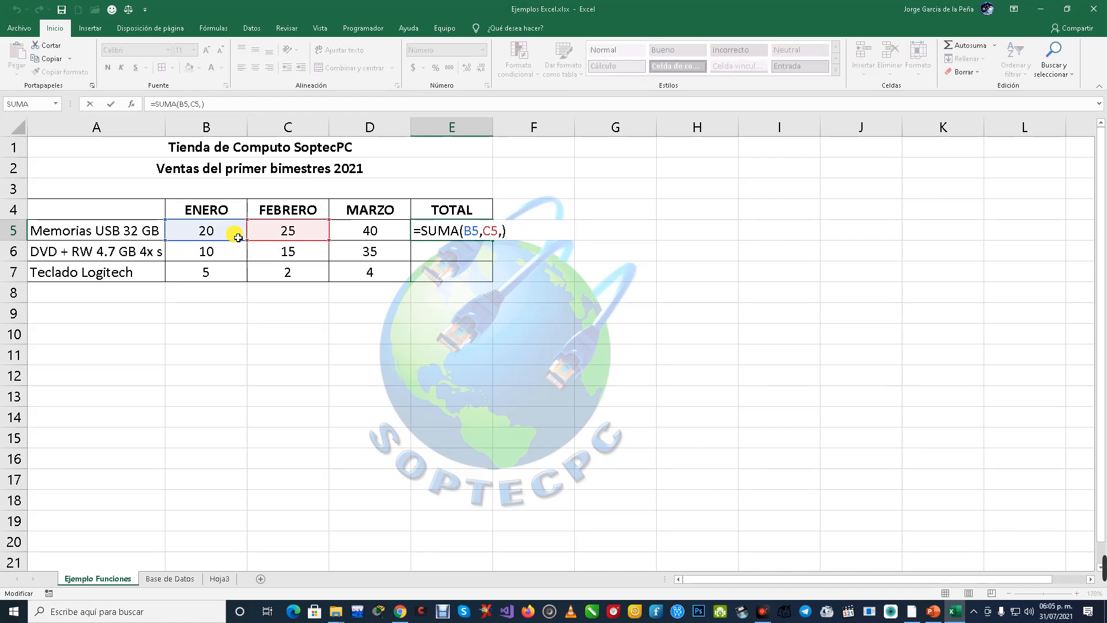
{"action": "key", "text": "BackSpace"}
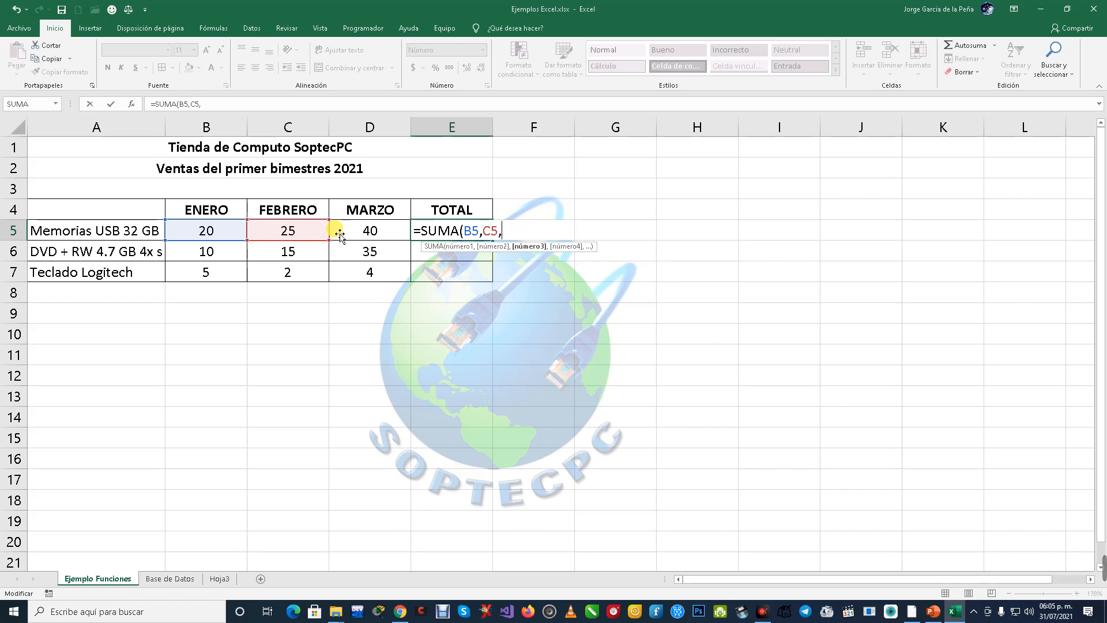
{"action": "type", "text": "d"}
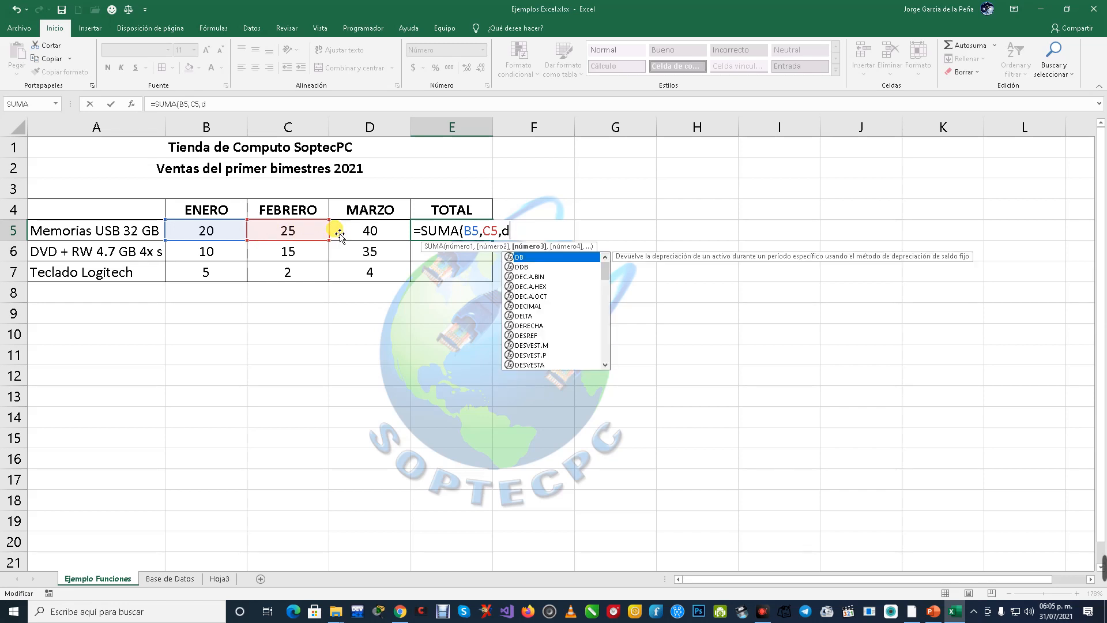
{"action": "key", "text": "BackSpace"}
{"action": "type", "text": "D5"}
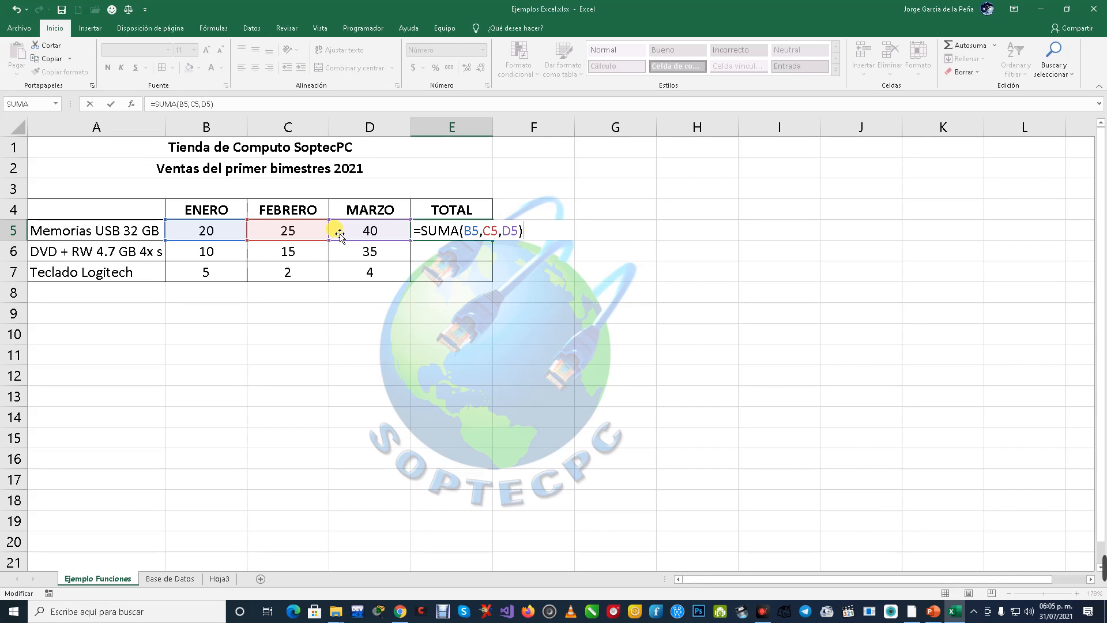
{"action": "key", "text": "Return"}
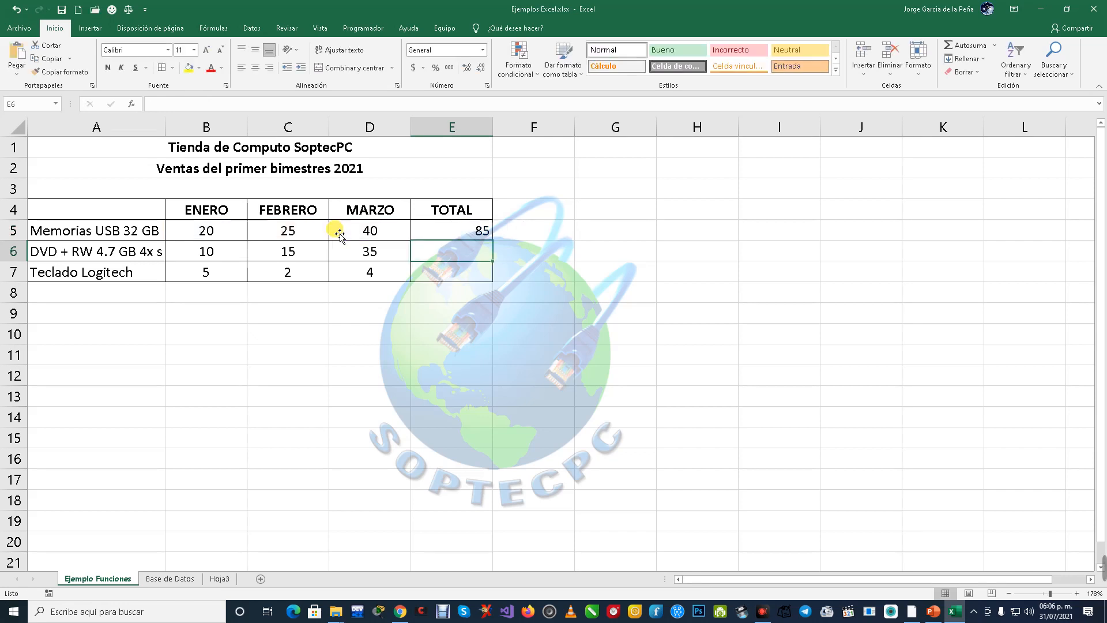
Step: Centre the contents of the TOTAL cells E5:E7 horizontally
{"action": "left_click", "coordinate": [459, 232]}
{"action": "key", "text": "shift+Down"}
{"action": "key", "text": "shift+Down"}
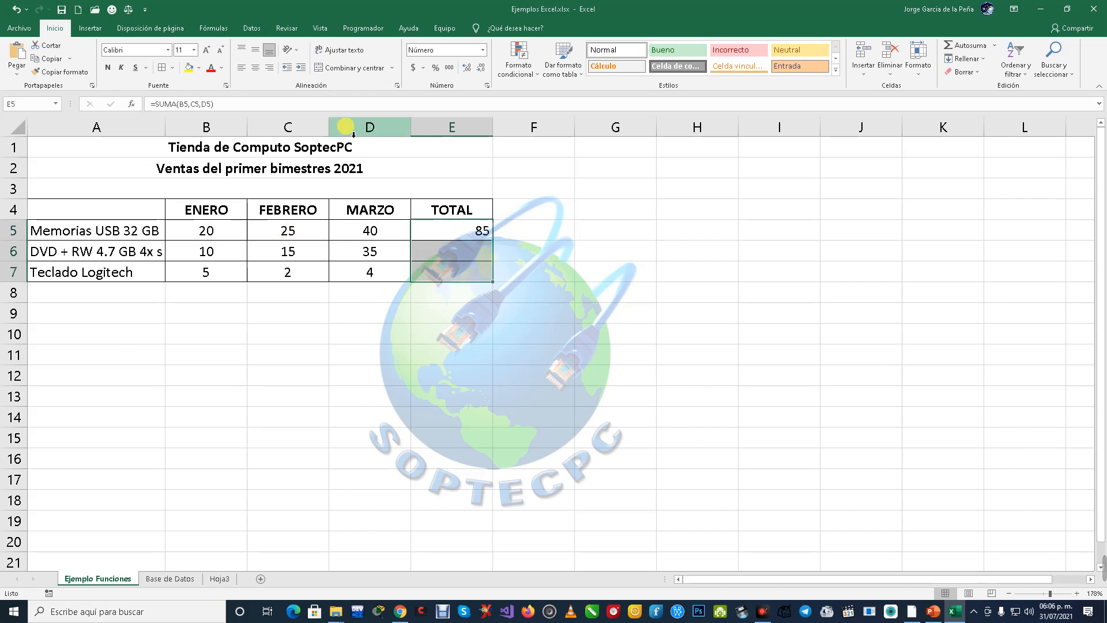
{"action": "left_click", "coordinate": [254, 68]}
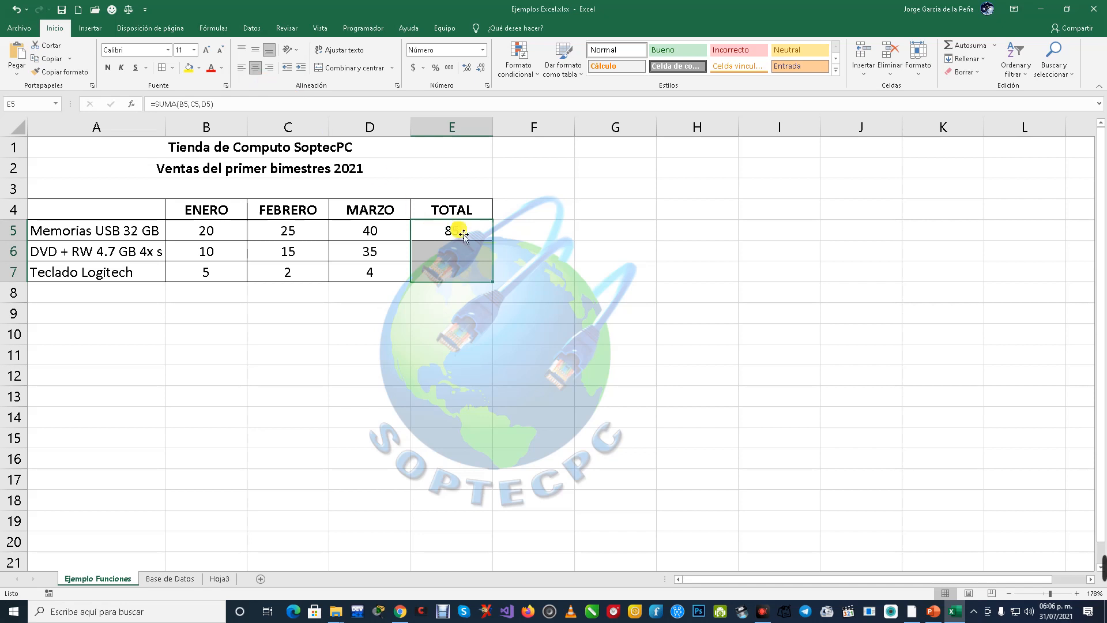
Step: Enter =SUMA(B6:D6) in cell E6 to total the DVD + RW sales using a cell range
{"action": "left_click", "coordinate": [484, 234]}
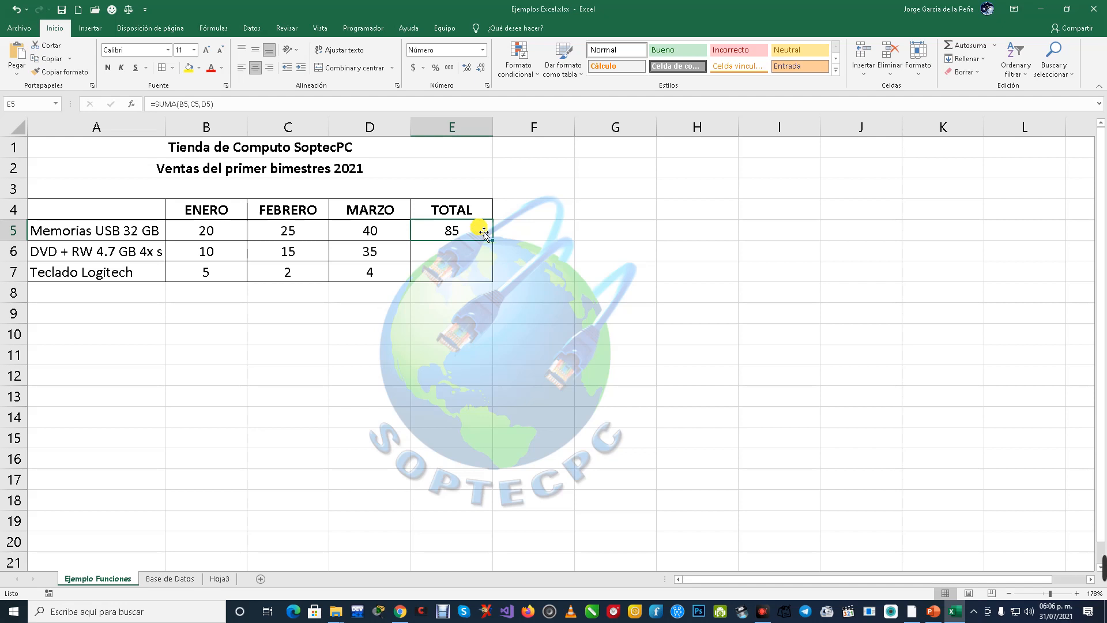
{"action": "key", "text": "Down"}
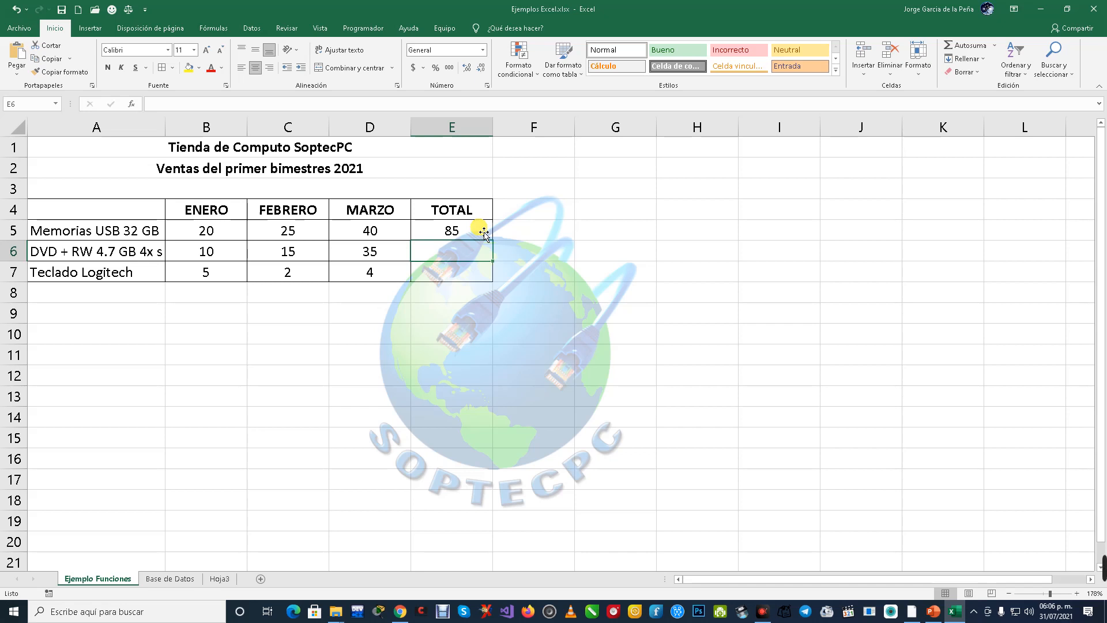
{"action": "type", "text": "="}
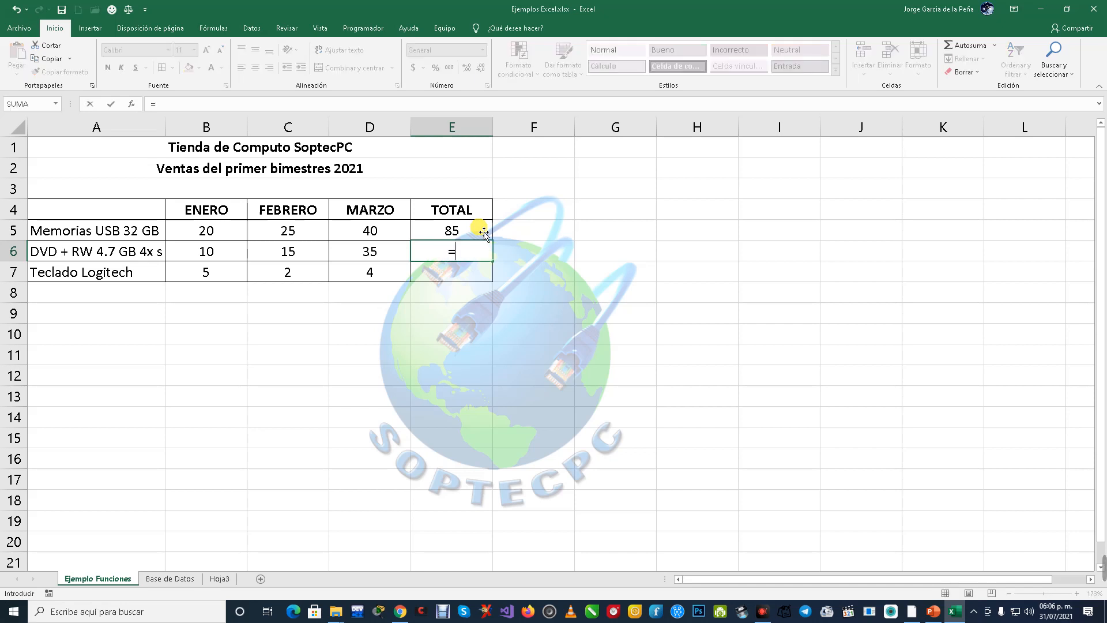
{"action": "type", "text": "s"}
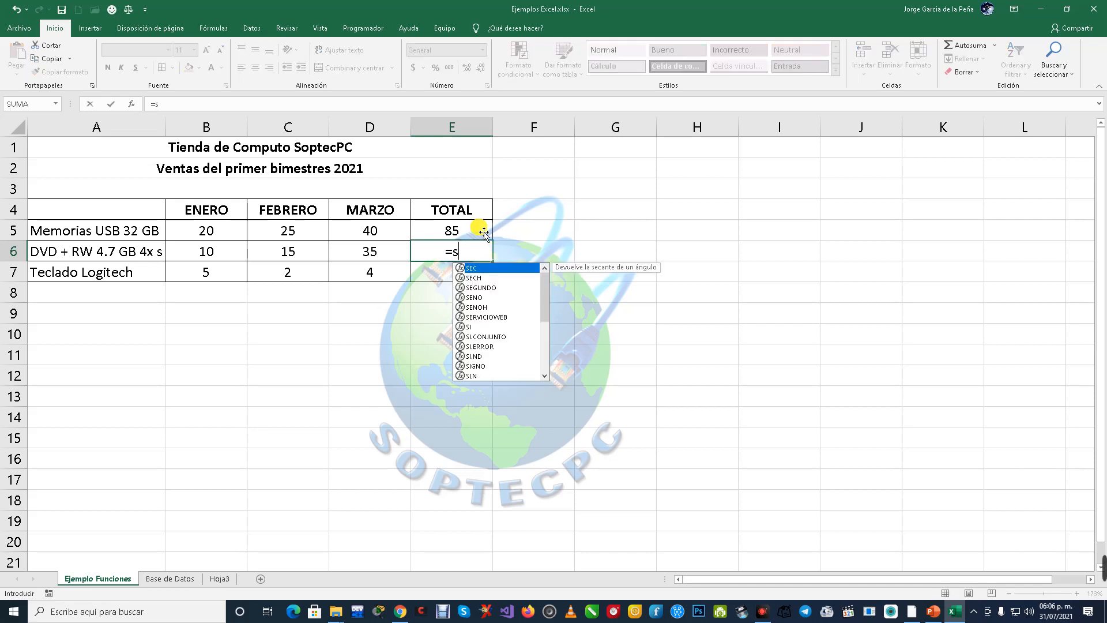
{"action": "type", "text": "um"}
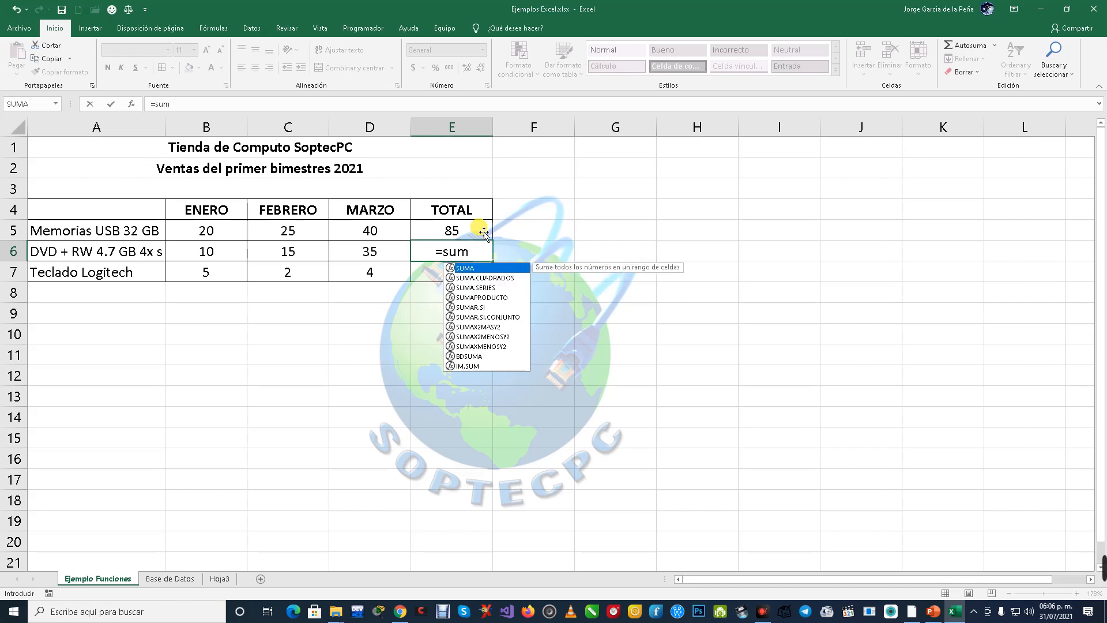
{"action": "key", "text": "Tab"}
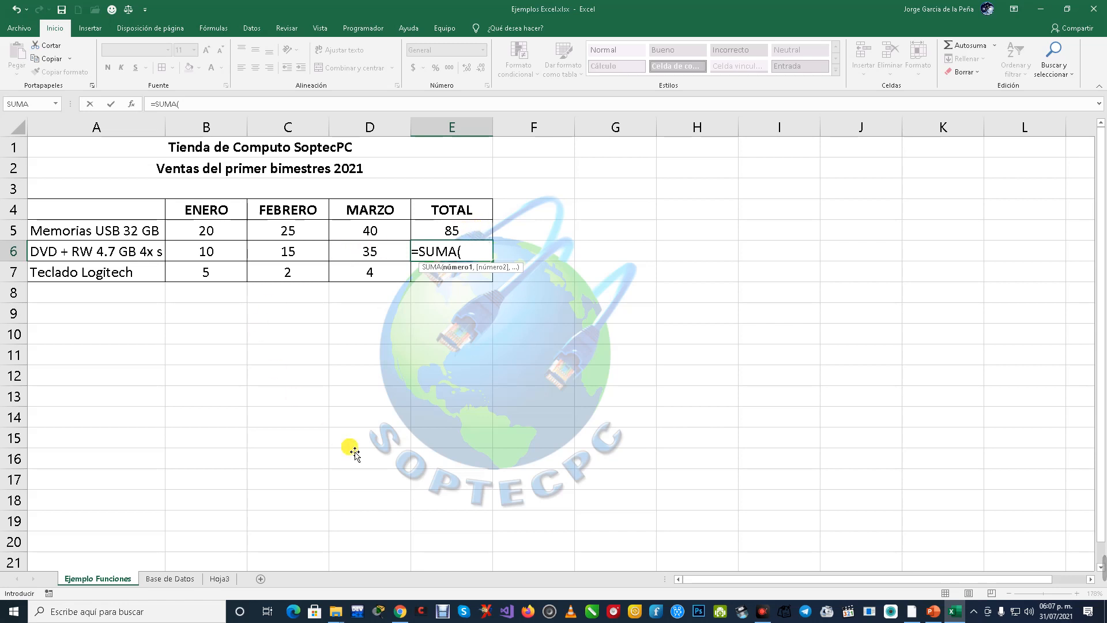
{"action": "left_click", "coordinate": [209, 254]}
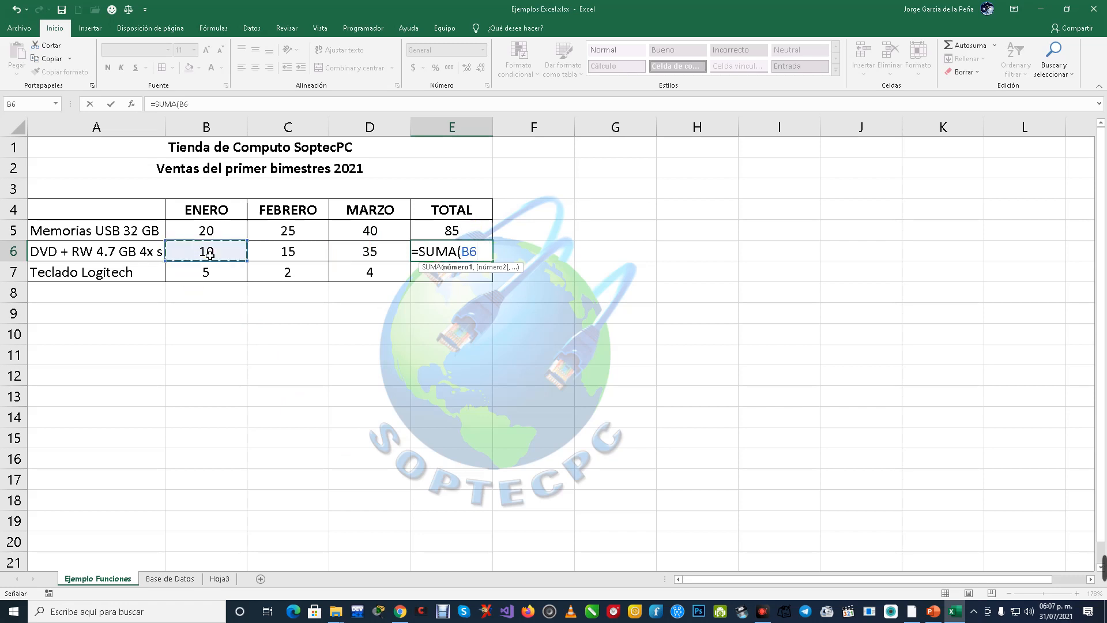
{"action": "left_click_drag", "start_coordinate": [209, 254], "coordinate": [344, 252]}
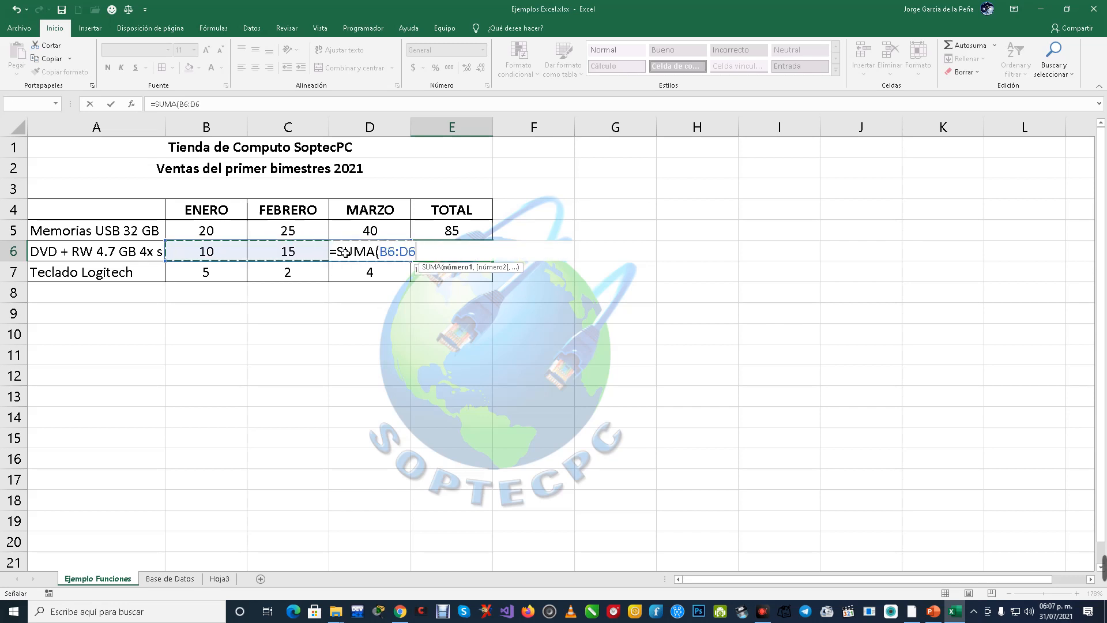
{"action": "left_click_drag", "start_coordinate": [344, 252], "coordinate": [348, 257]}
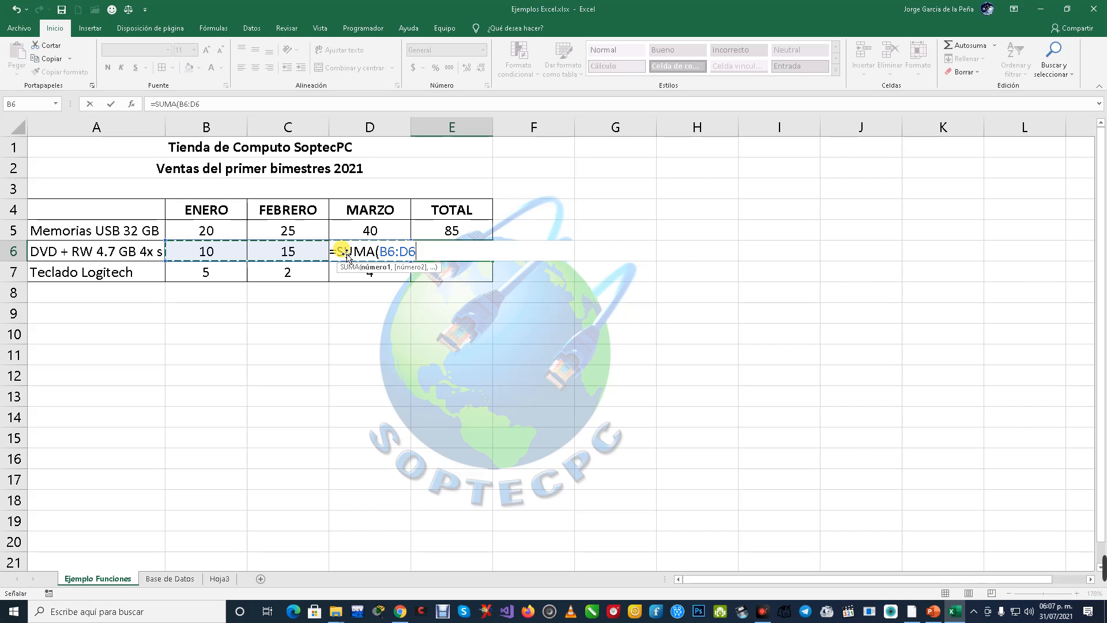
{"action": "type", "text": ")"}
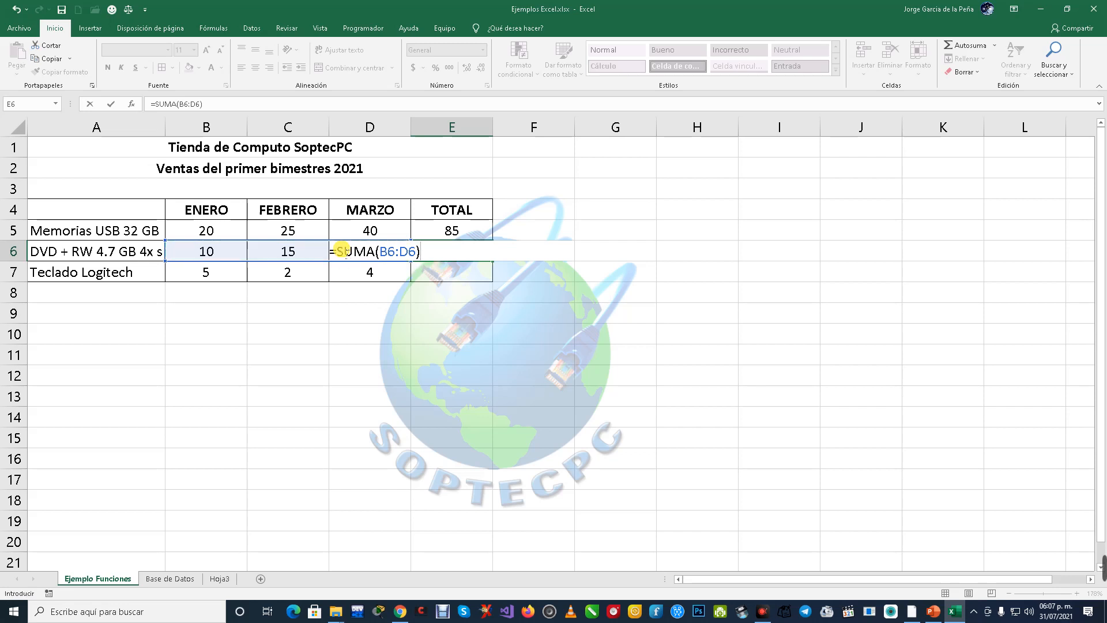
{"action": "key", "text": "Return"}
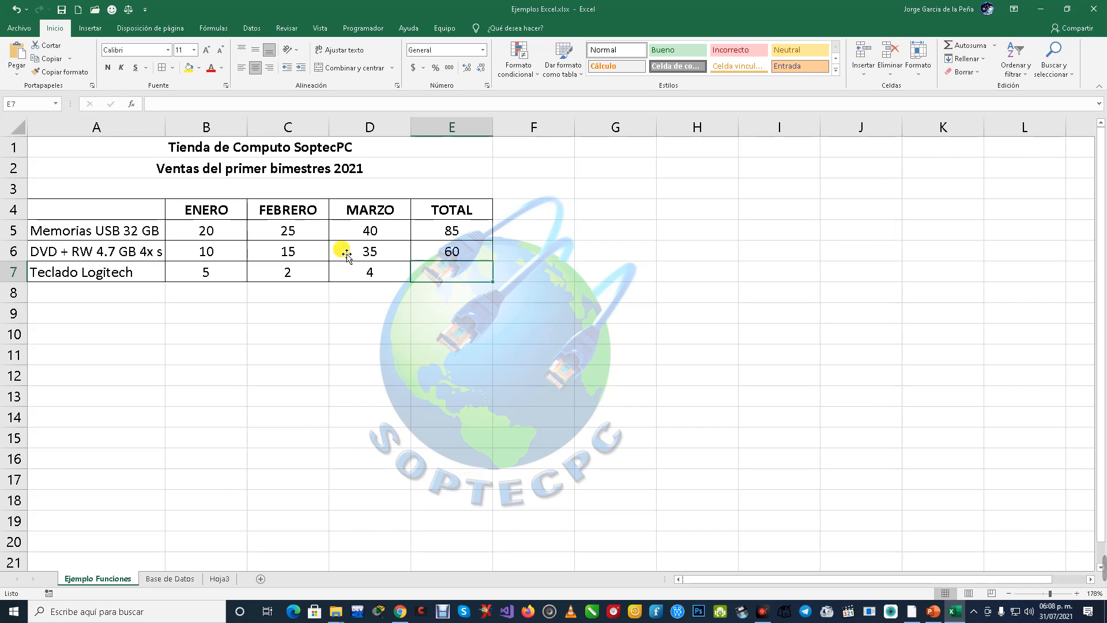
Step: Enter =SUMA(5,2,4) in cell E7 to total the Teclado Logitech sales using literal numbers
{"action": "type", "text": "="}
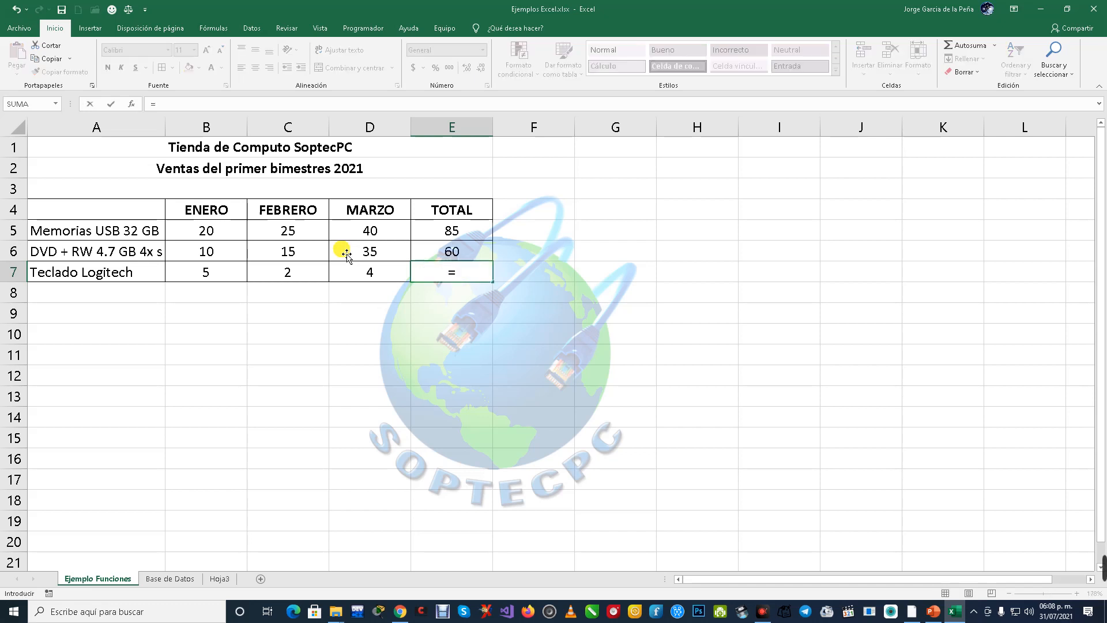
{"action": "type", "text": "sum"}
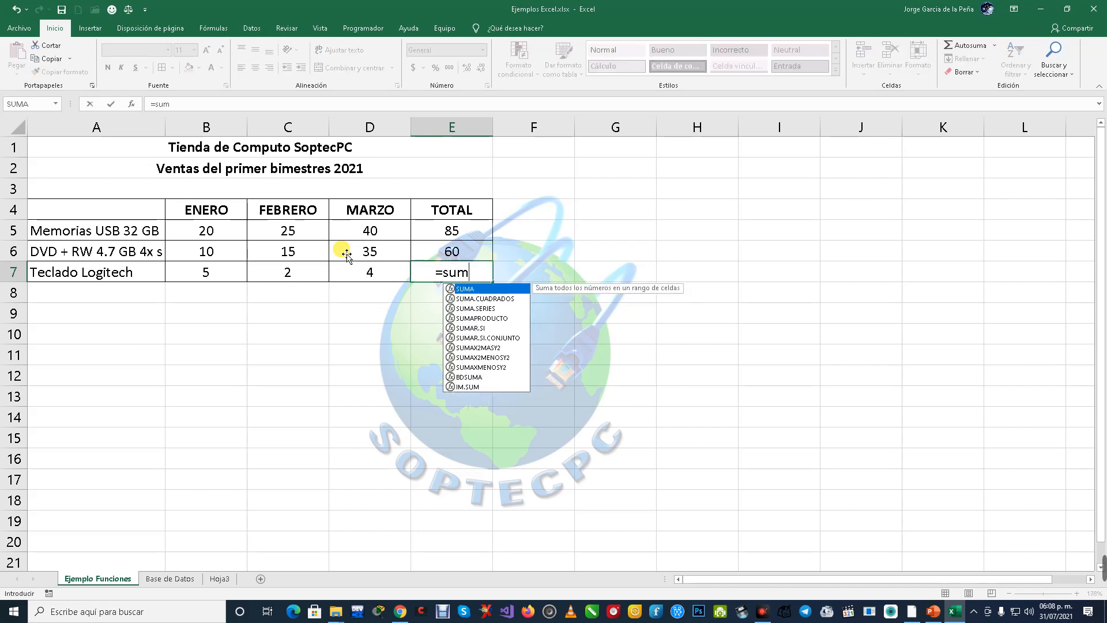
{"action": "key", "text": "Tab"}
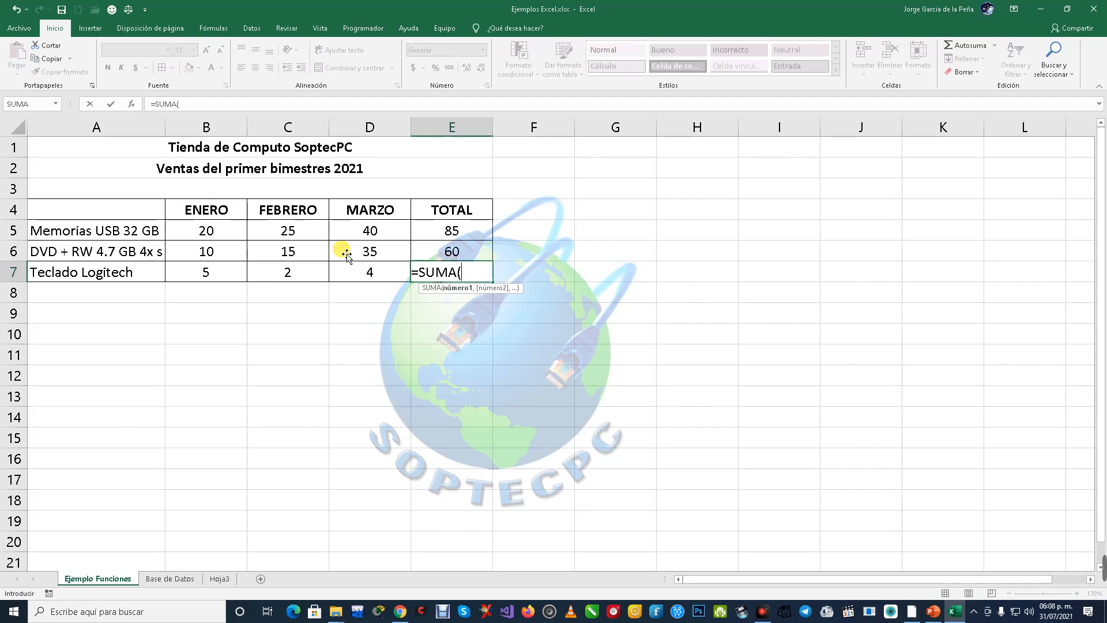
{"action": "type", "text": "5,2"}
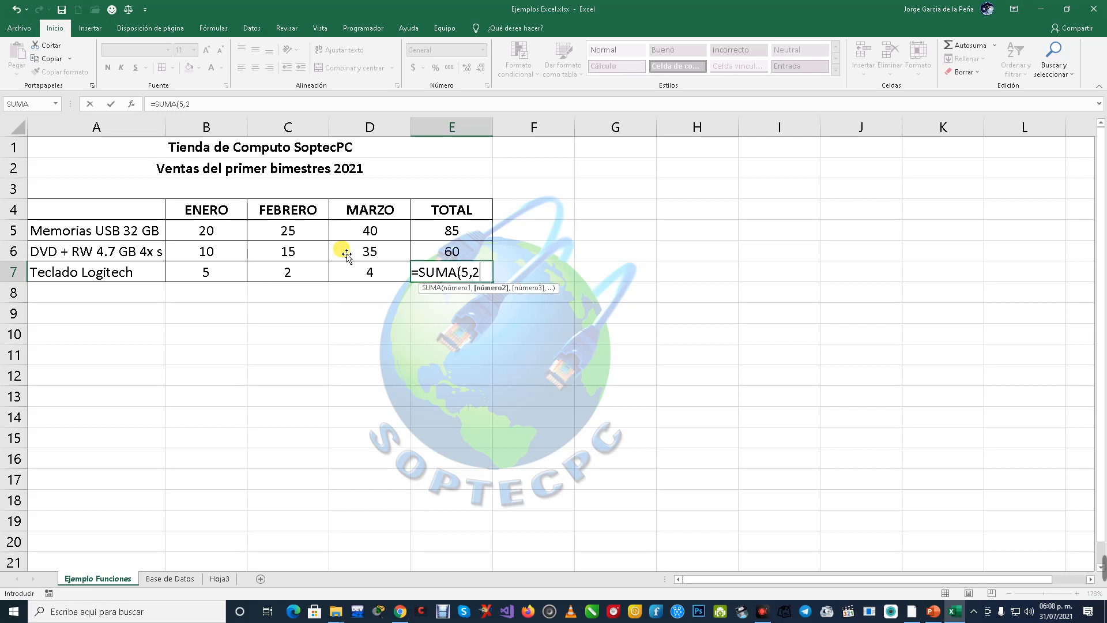
{"action": "type", "text": ","}
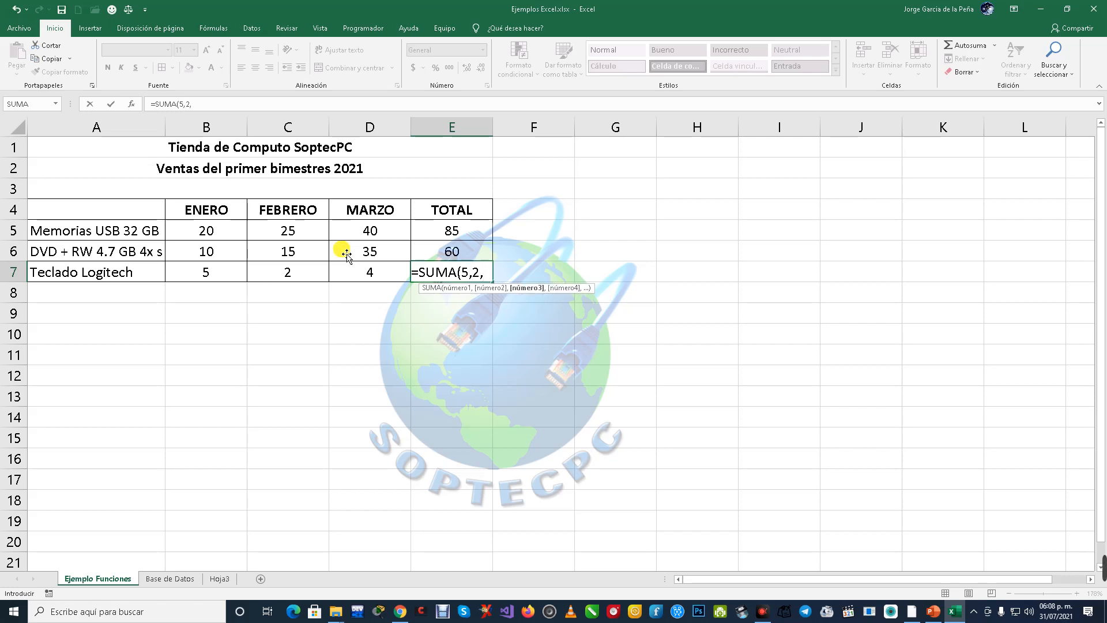
{"action": "type", "text": "4"}
{"action": "type", "text": ")"}
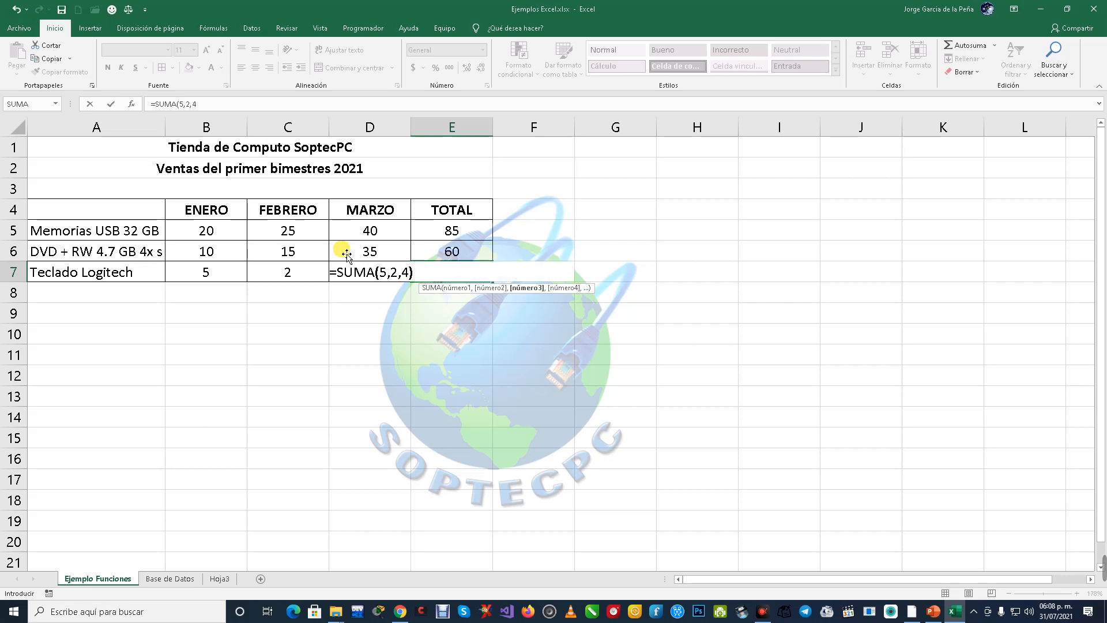
{"action": "key", "text": "Return"}
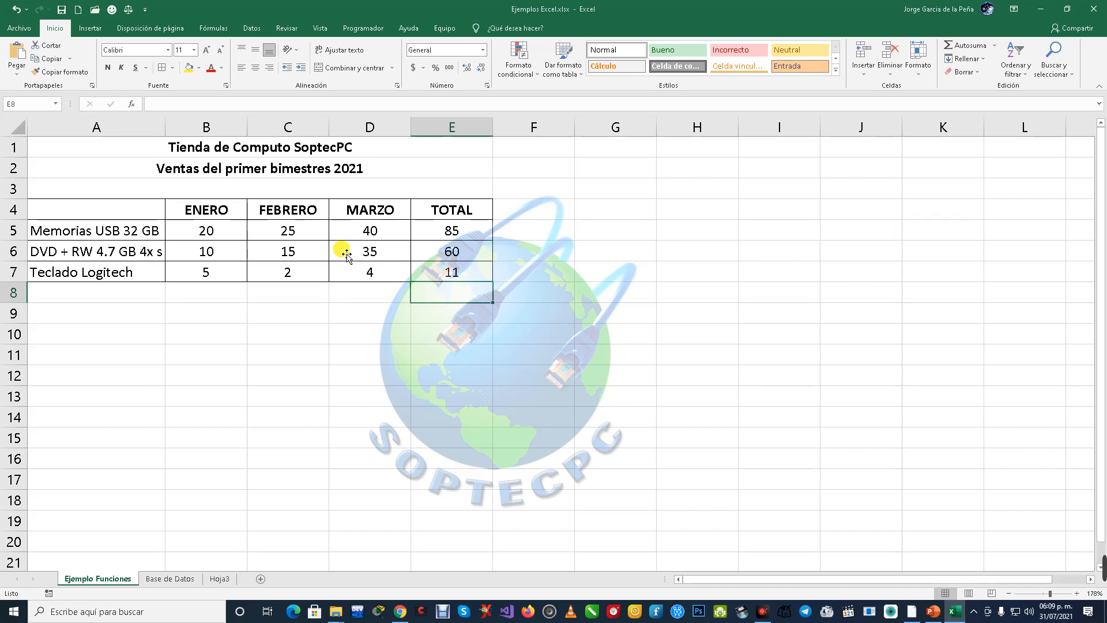
Step: On the Hoja3 sheet, enter the sample numbers 1, 2 and 5 in cells B10, C10 and D10
{"action": "left_click", "coordinate": [228, 231]}
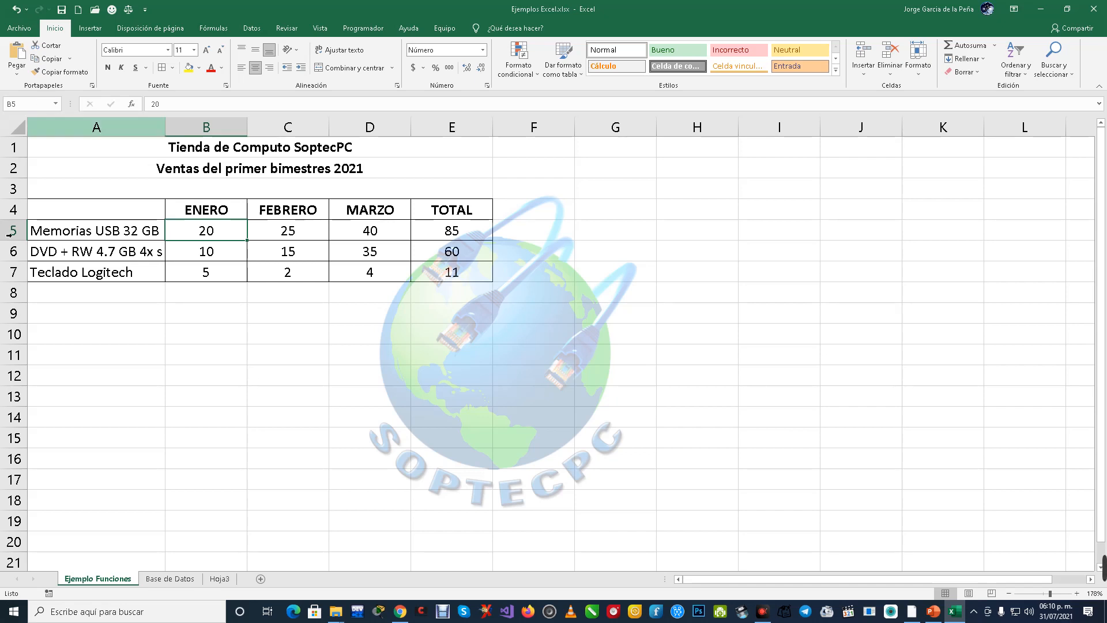
{"action": "left_click", "coordinate": [220, 579]}
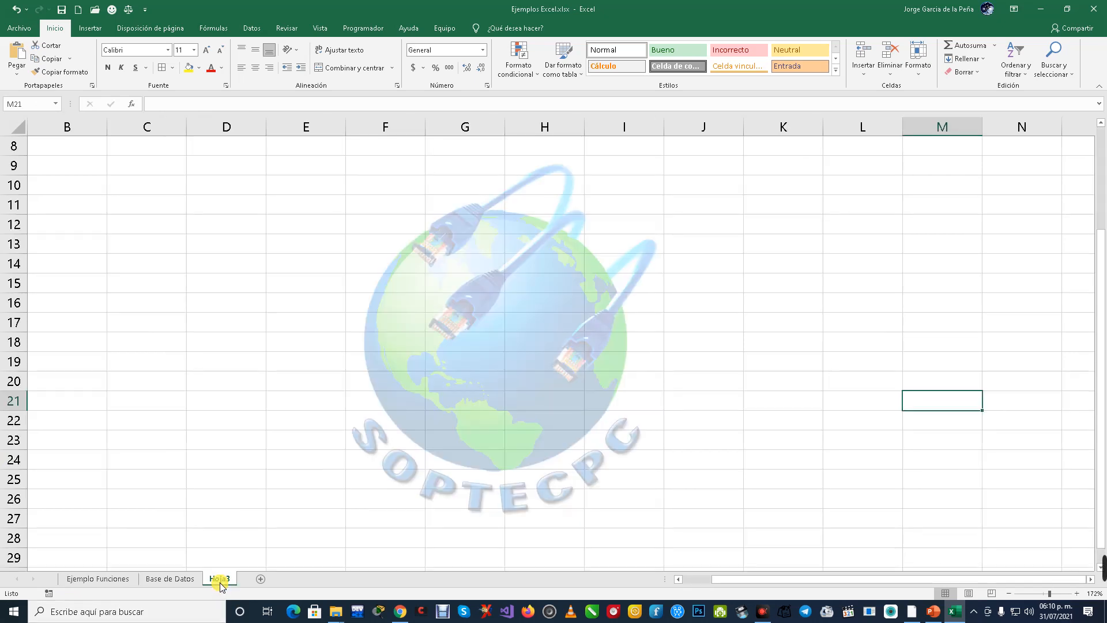
{"action": "left_click", "coordinate": [71, 189]}
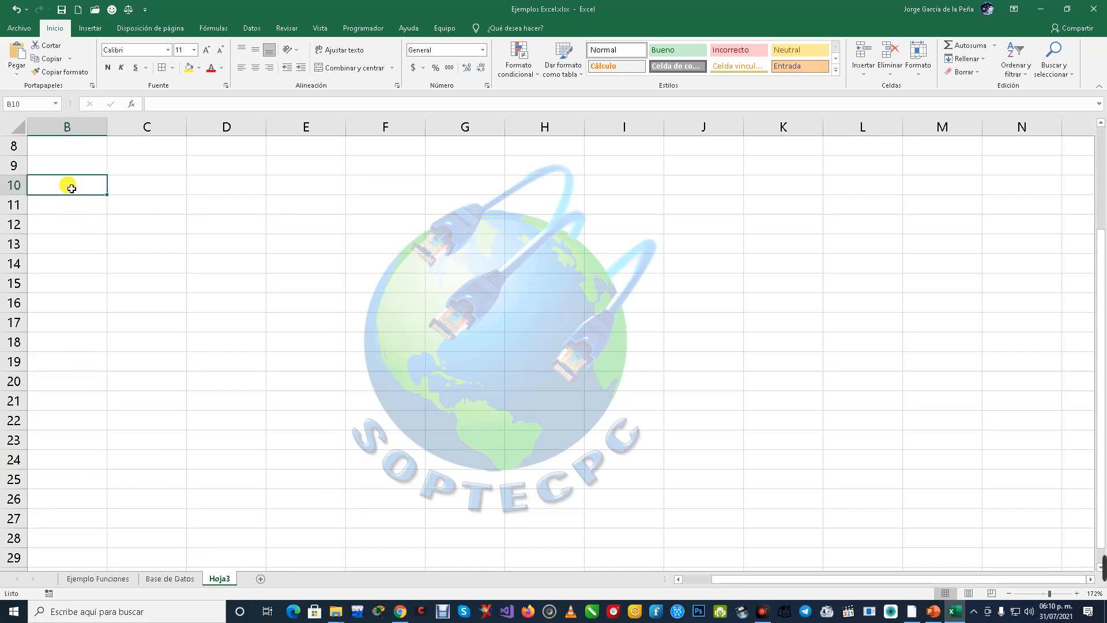
{"action": "type", "text": "1"}
{"action": "key", "text": "Tab"}
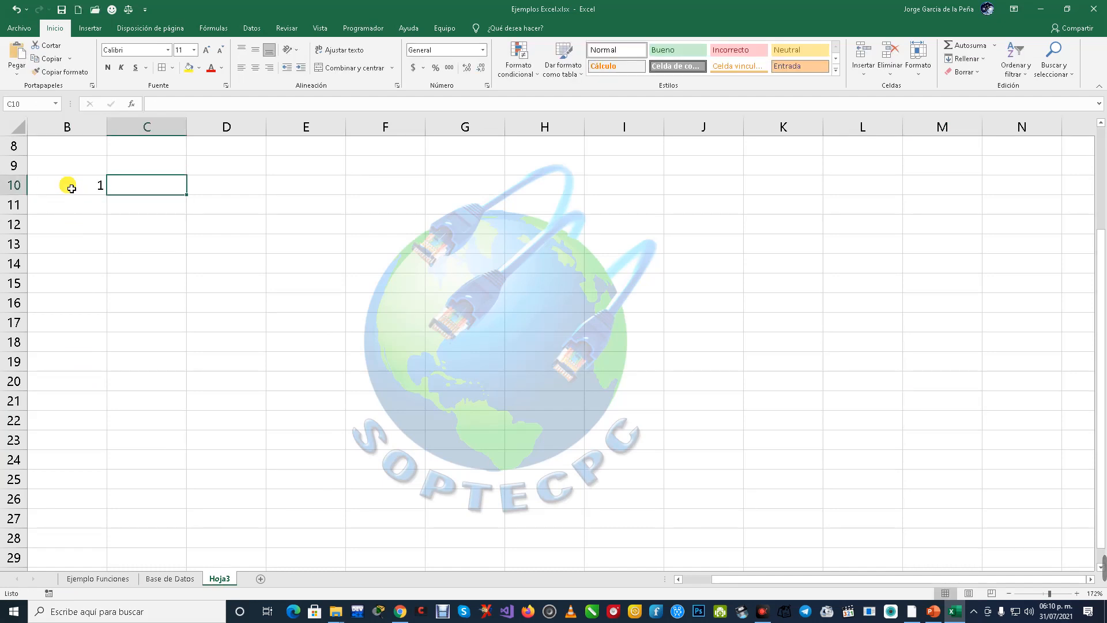
{"action": "type", "text": "1"}
{"action": "key", "text": "BackSpace"}
{"action": "type", "text": "2"}
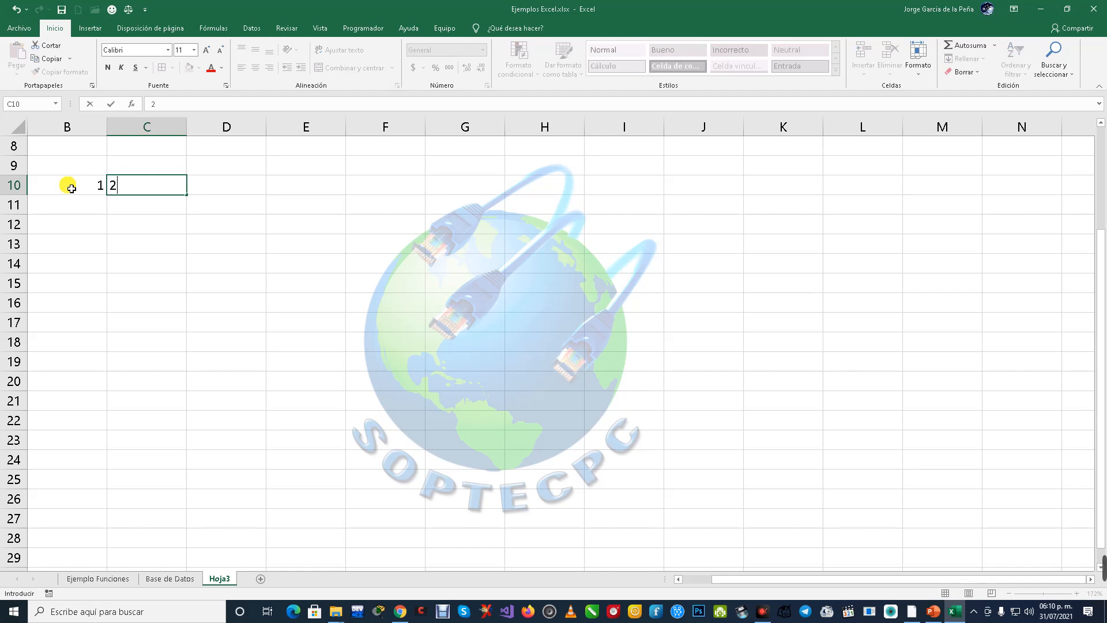
{"action": "key", "text": "Tab"}
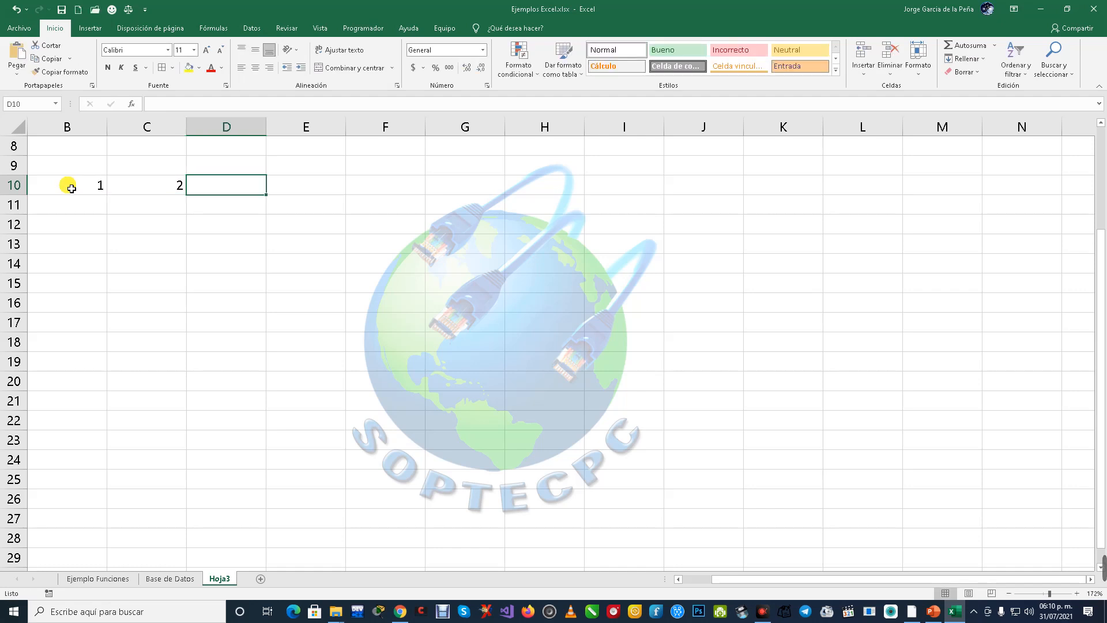
{"action": "type", "text": "5"}
{"action": "key", "text": "Return"}
Step: Enter the sample numbers 5, 6 and 8 in cells B11, C11 and D11
{"action": "key", "text": "Left"}
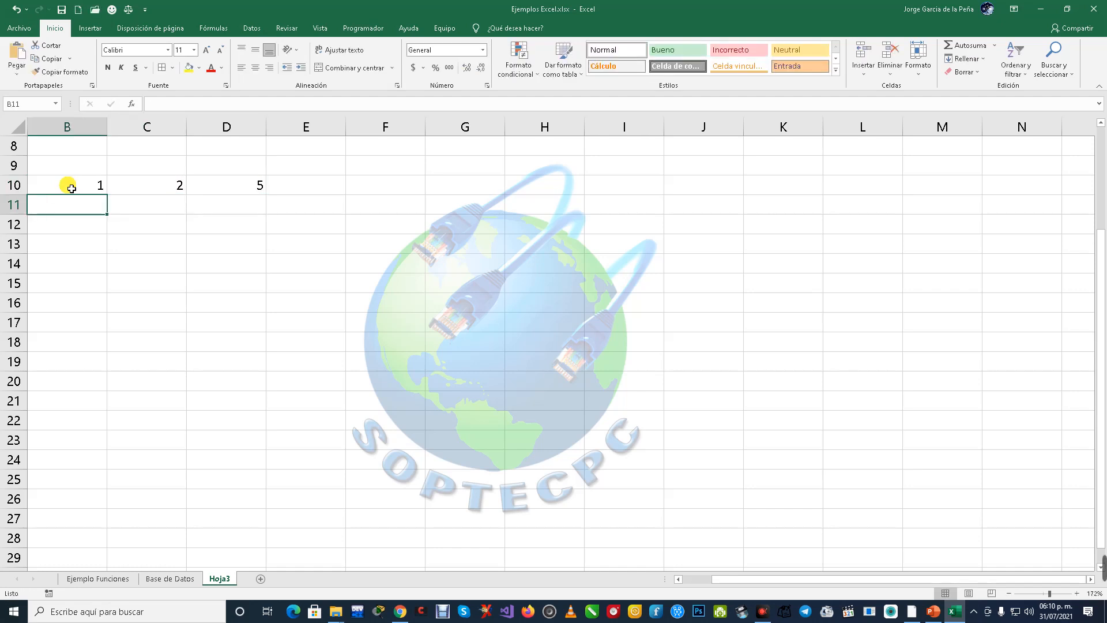
{"action": "type", "text": "5"}
{"action": "key", "text": "Tab"}
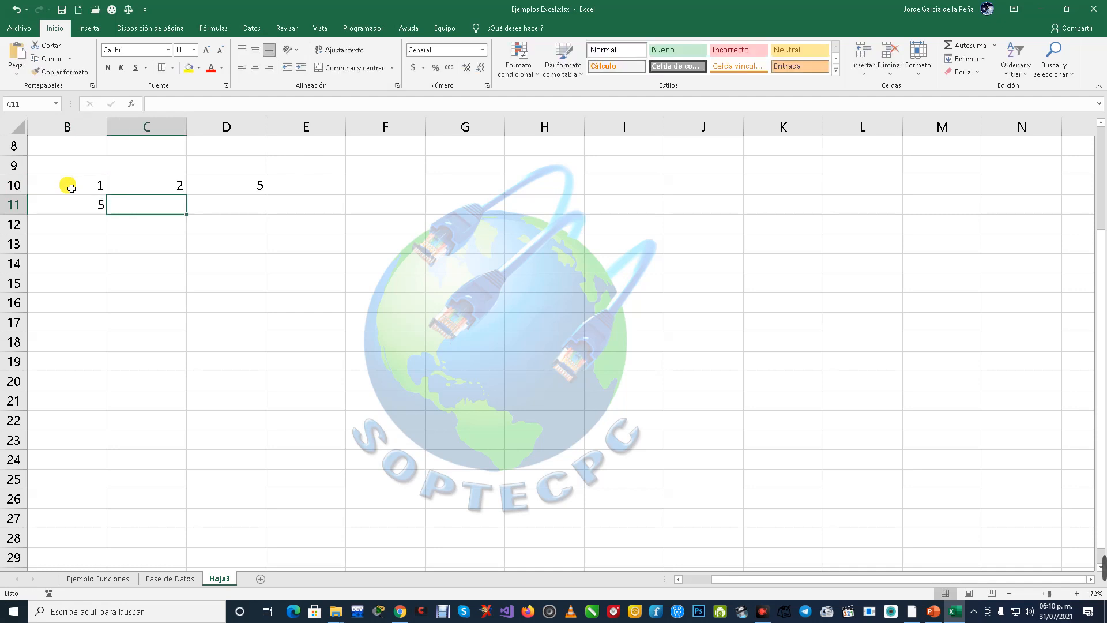
{"action": "type", "text": "6"}
{"action": "key", "text": "Tab"}
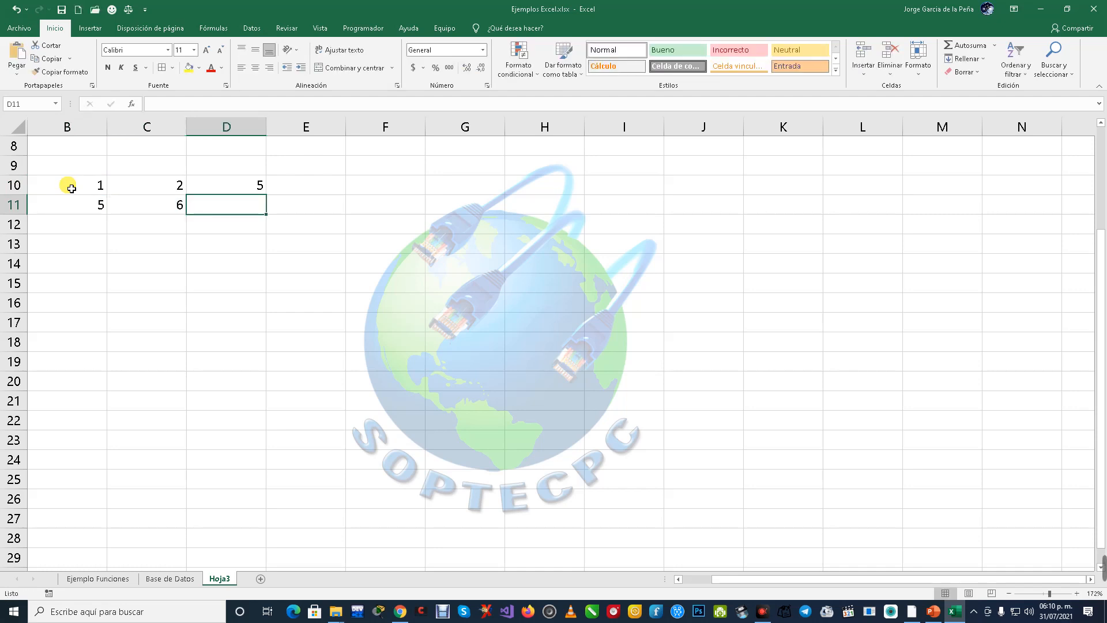
{"action": "type", "text": "8"}
{"action": "key", "text": "Return"}
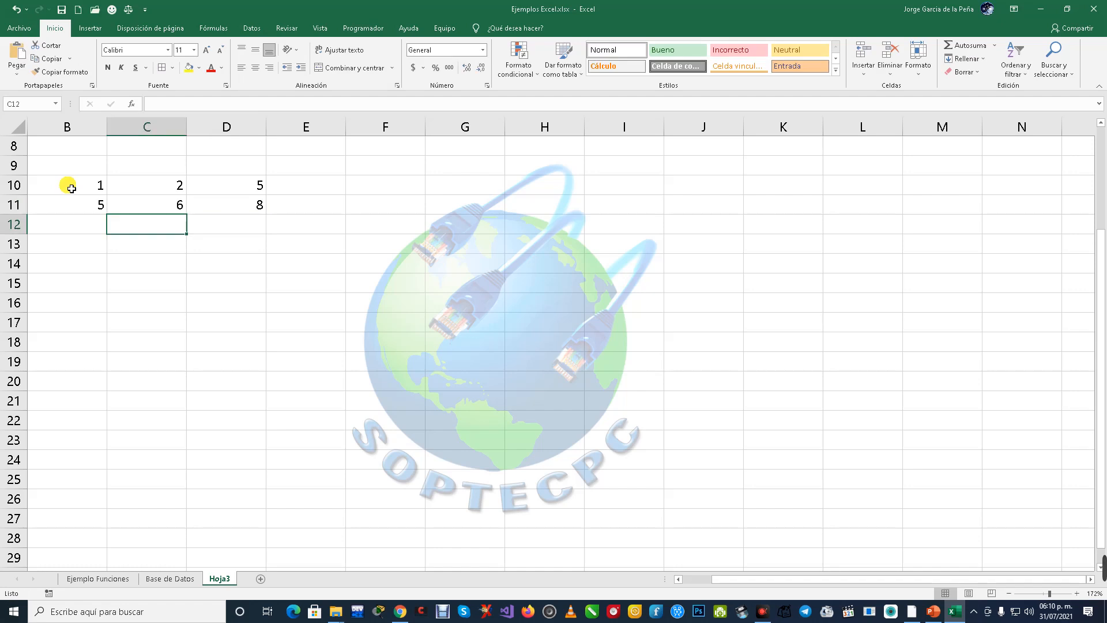
Step: Enter the sample numbers 9, 8 and 9 in cells B12, C12 and D12
{"action": "type", "text": "9"}
{"action": "key", "text": "Tab"}
{"action": "type", "text": "8"}
{"action": "key", "text": "Tab"}
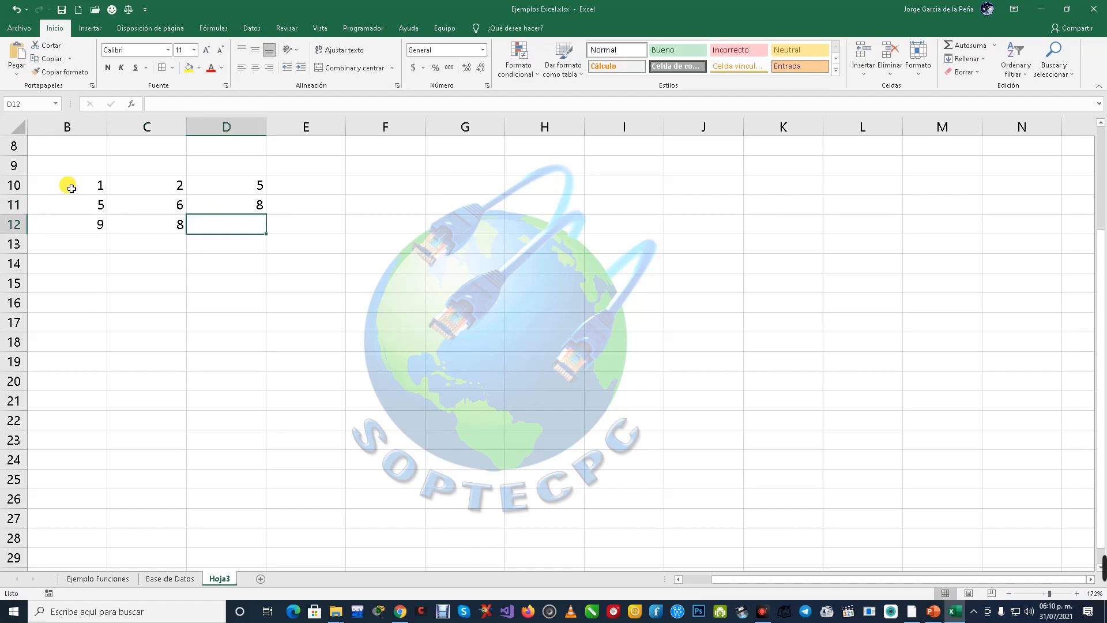
{"action": "type", "text": "9"}
{"action": "key", "text": "Return"}
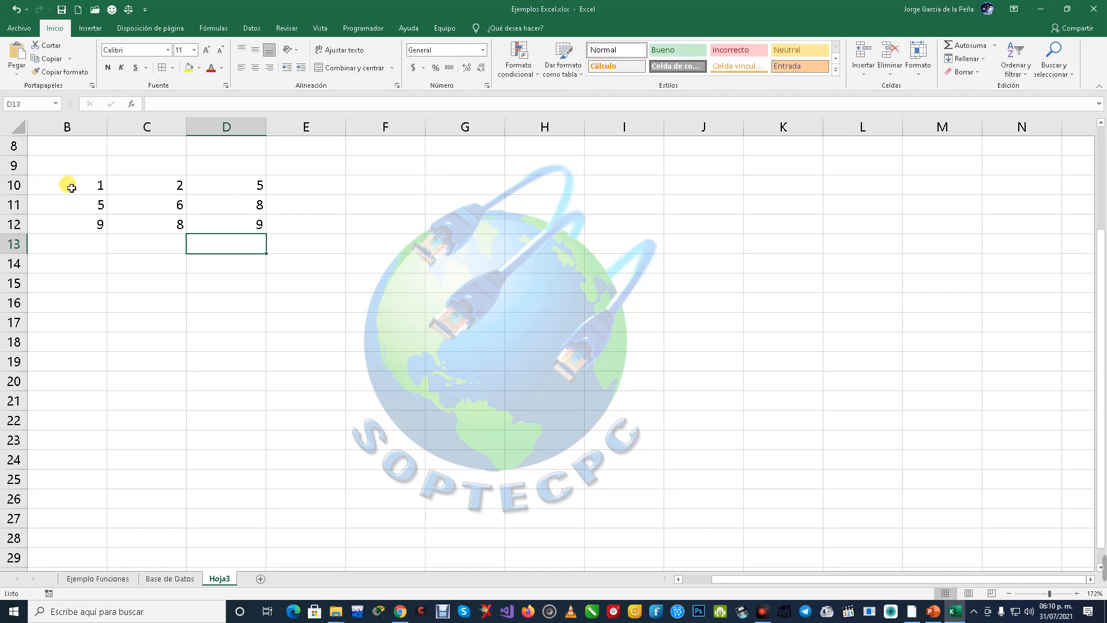
Step: Centre the cells B9:D12 horizontally and autofit columns B, C and D to their contents
{"action": "left_click_drag", "start_coordinate": [82, 168], "coordinate": [215, 233]}
{"action": "left_click", "coordinate": [254, 68]}
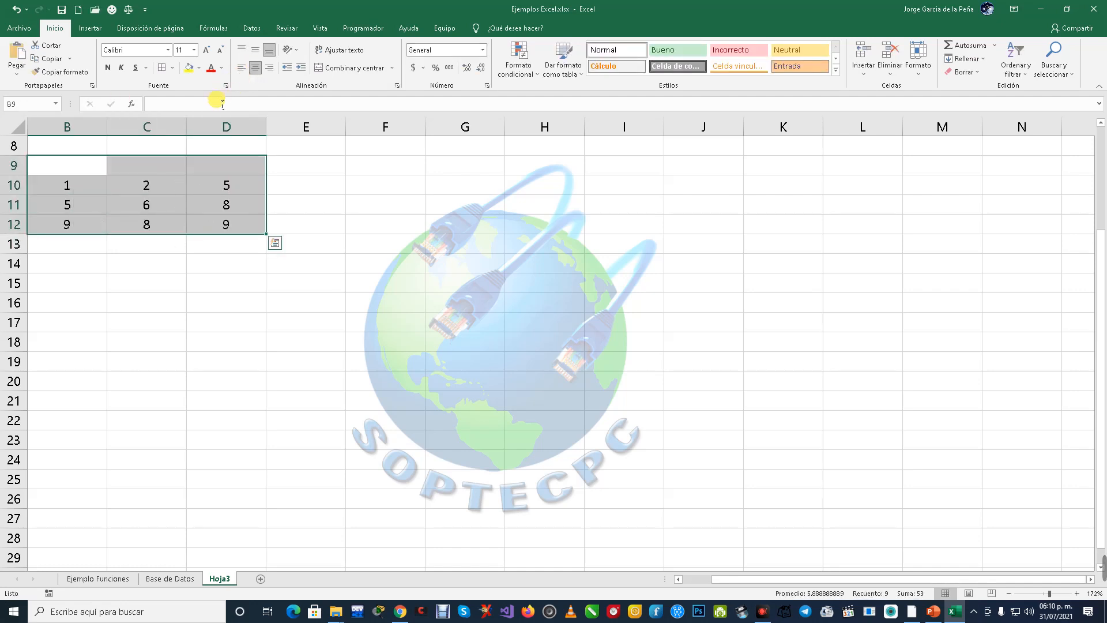
{"action": "double_click", "coordinate": [108, 129]}
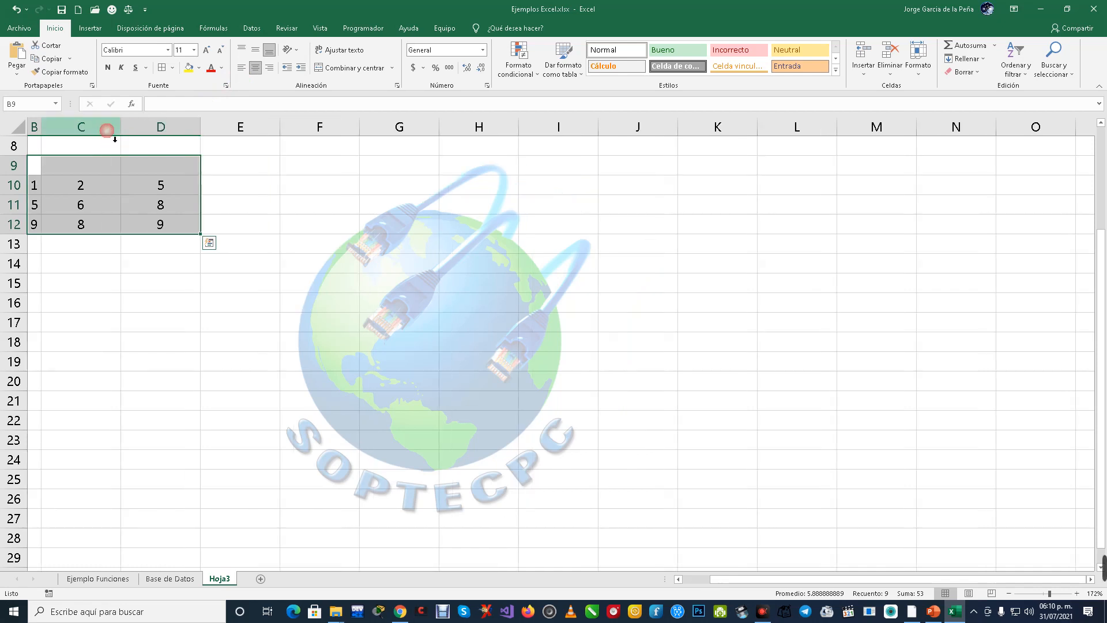
{"action": "double_click", "coordinate": [126, 132]}
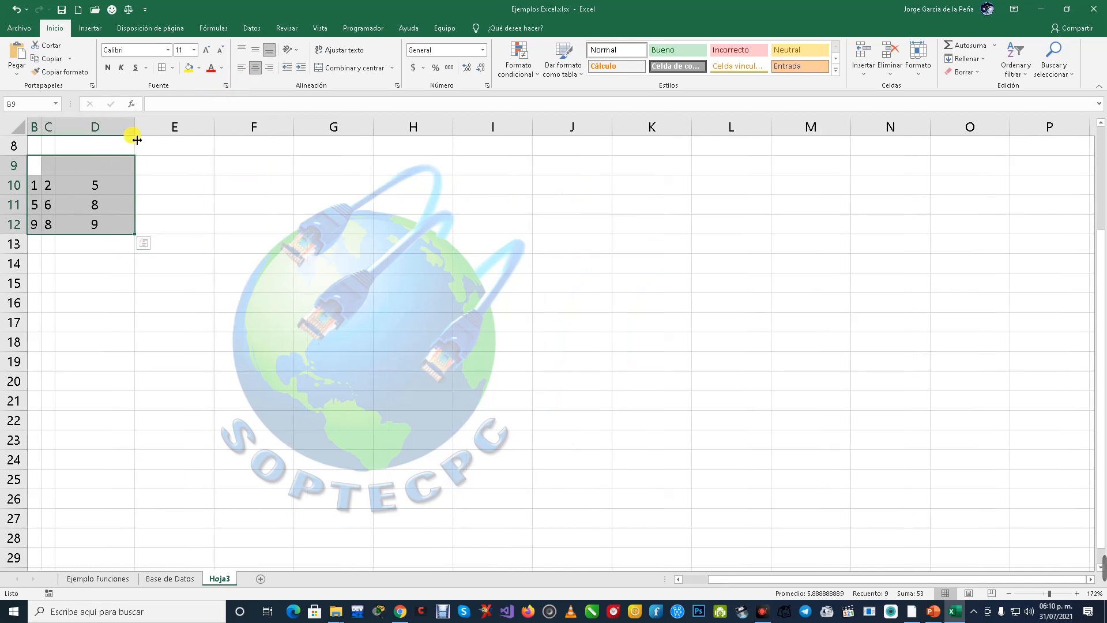
{"action": "left_click", "coordinate": [140, 134]}
{"action": "double_click", "coordinate": [140, 133]}
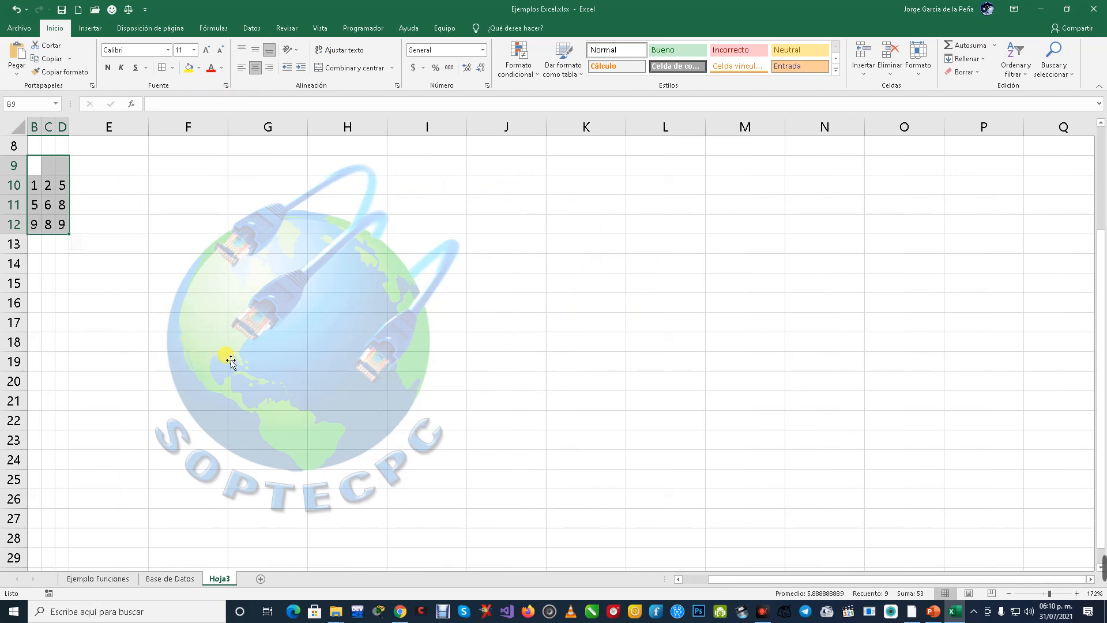
{"action": "left_click", "coordinate": [118, 183]}
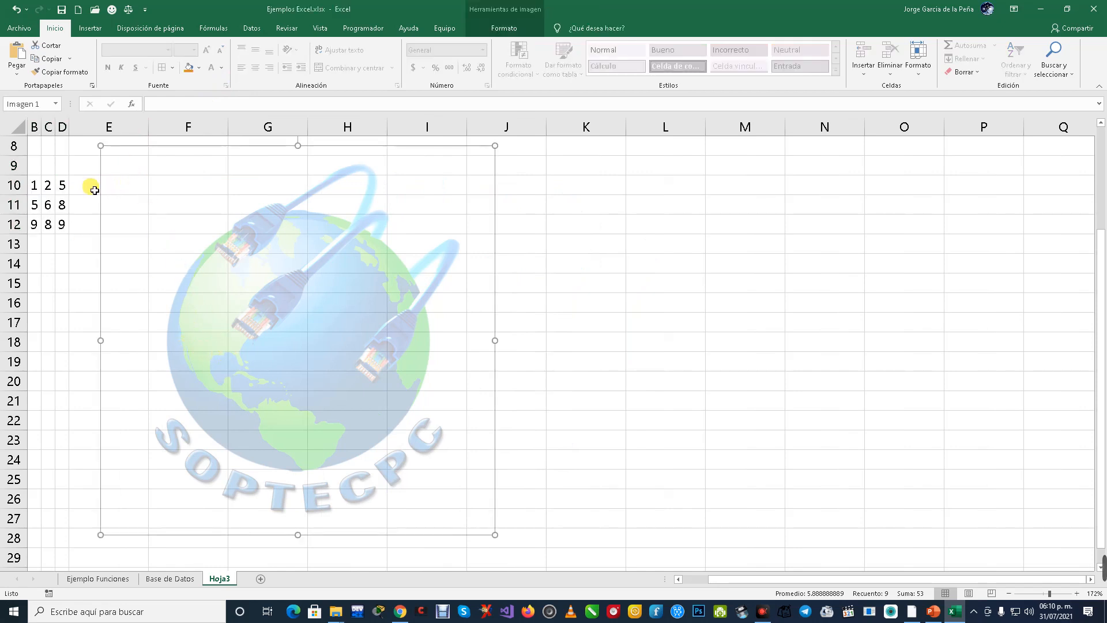
{"action": "left_click", "coordinate": [95, 191]}
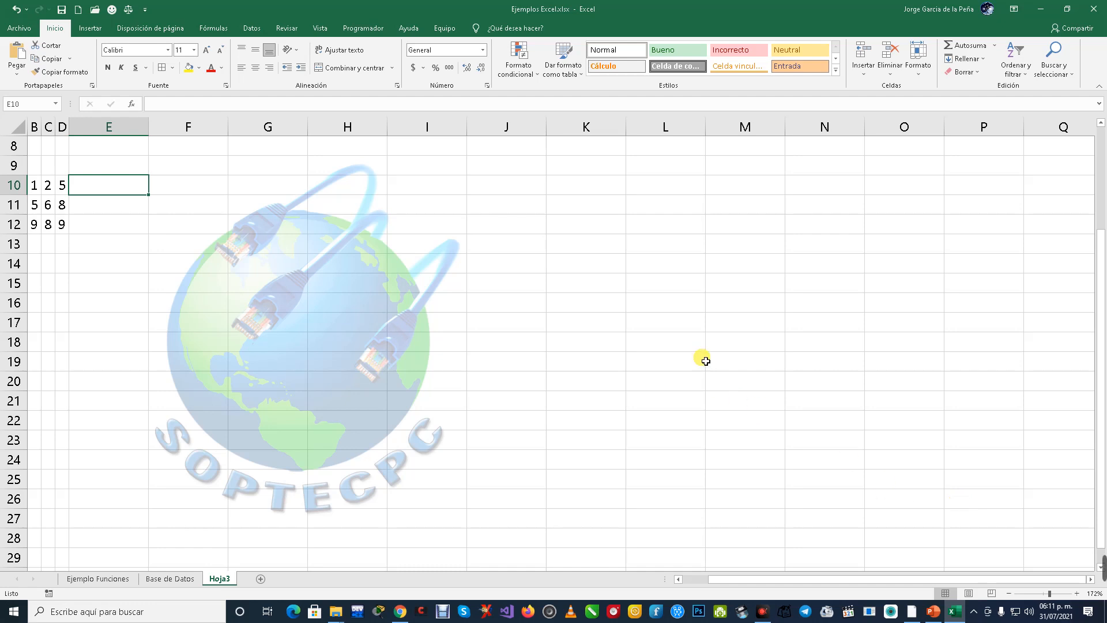
Step: Clear the numbers from cells D10:D12 and widen column D slightly
{"action": "left_click", "coordinate": [61, 127]}
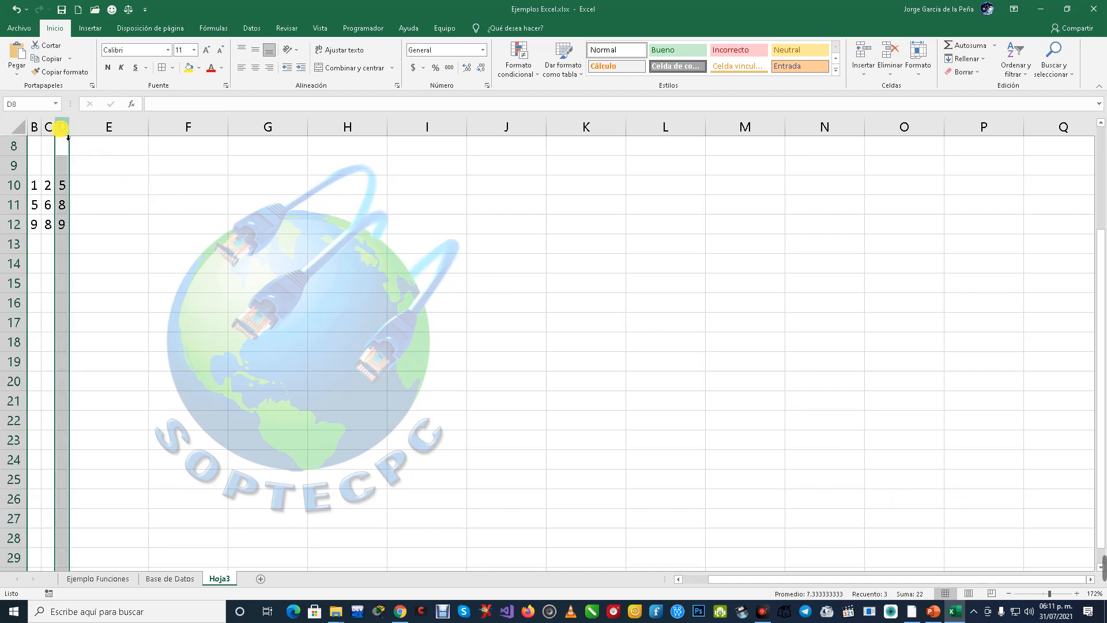
{"action": "left_click", "coordinate": [63, 192]}
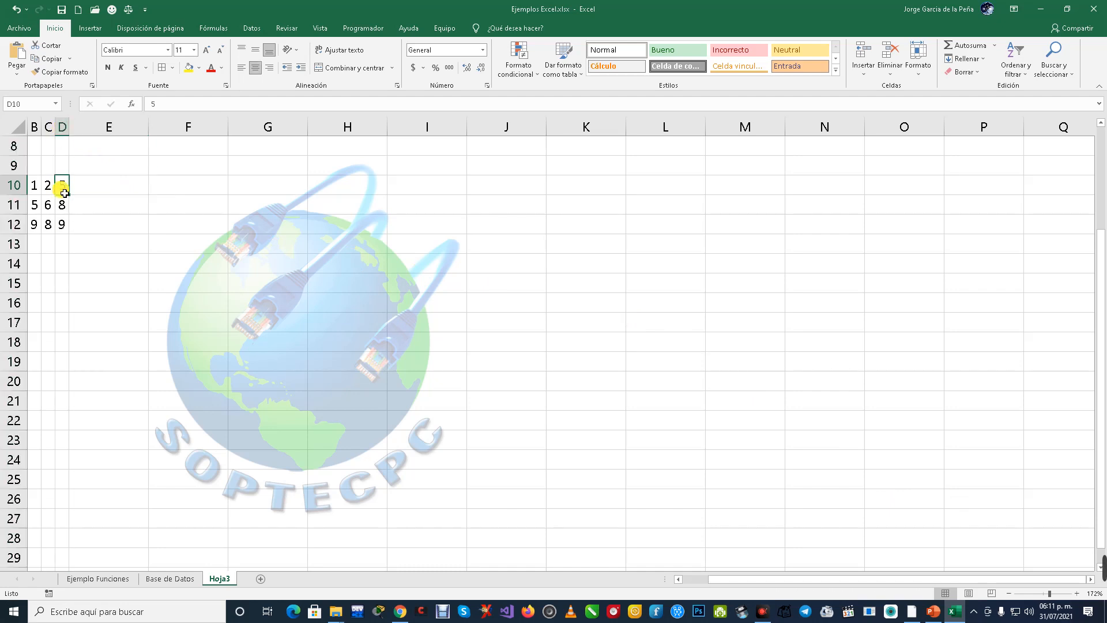
{"action": "key", "text": "shift+Down"}
{"action": "key", "text": "shift+Down"}
{"action": "key", "text": "Delete"}
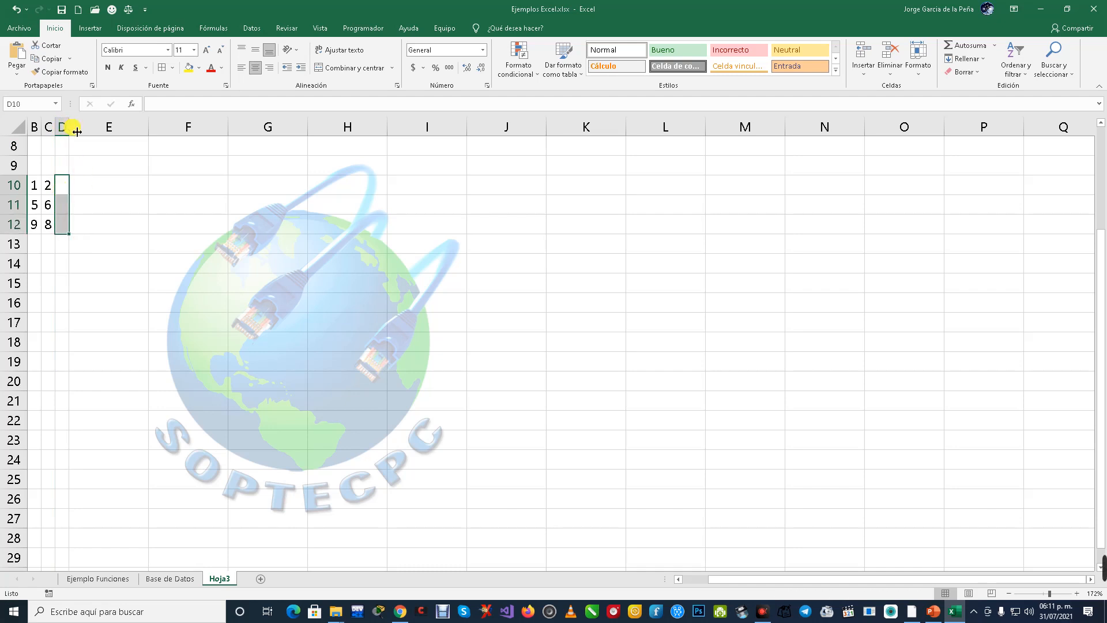
{"action": "left_click_drag", "start_coordinate": [77, 132], "coordinate": [91, 131]}
Step: Enter the formula =B10+C10 in cell D10 to add the first row's two numbers
{"action": "left_click", "coordinate": [81, 187]}
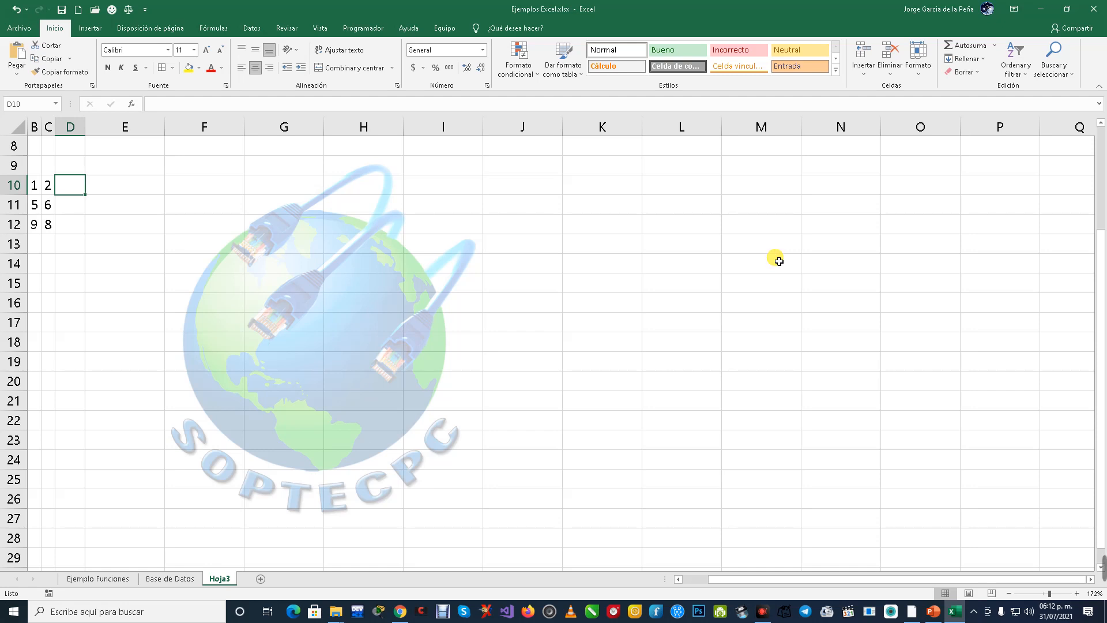
{"action": "type", "text": "="}
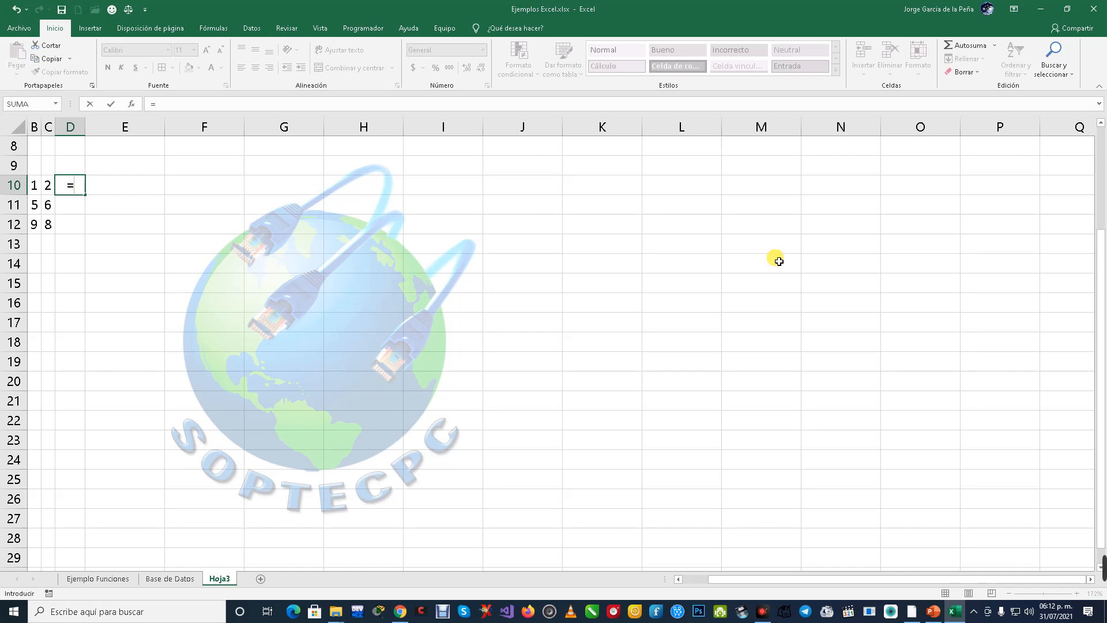
{"action": "left_click", "coordinate": [37, 187]}
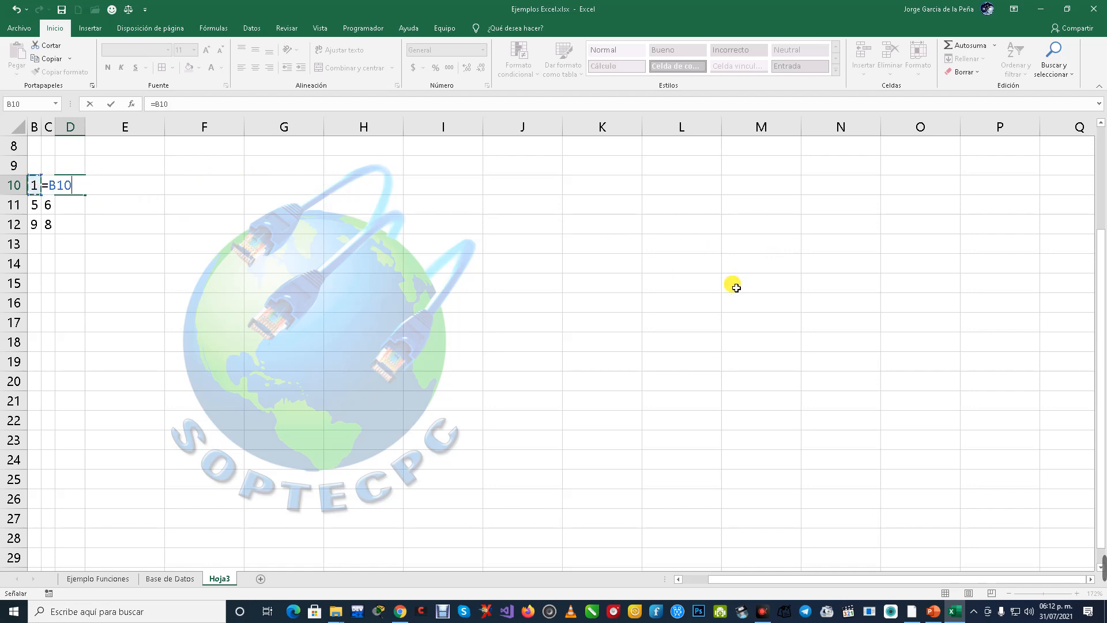
{"action": "type", "text": "+"}
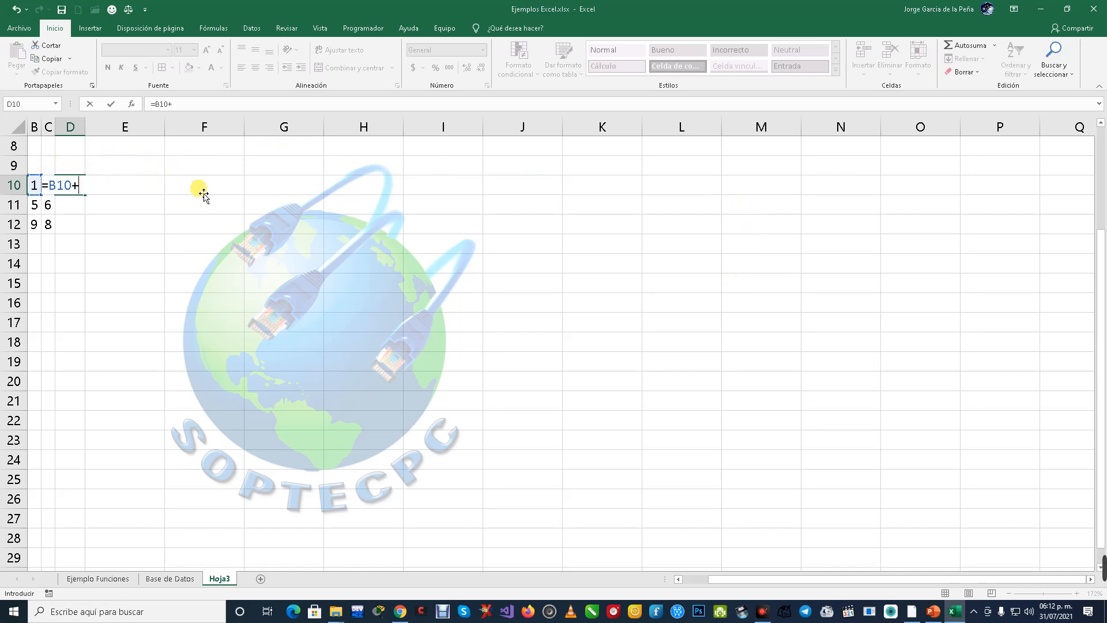
{"action": "type", "text": "c10"}
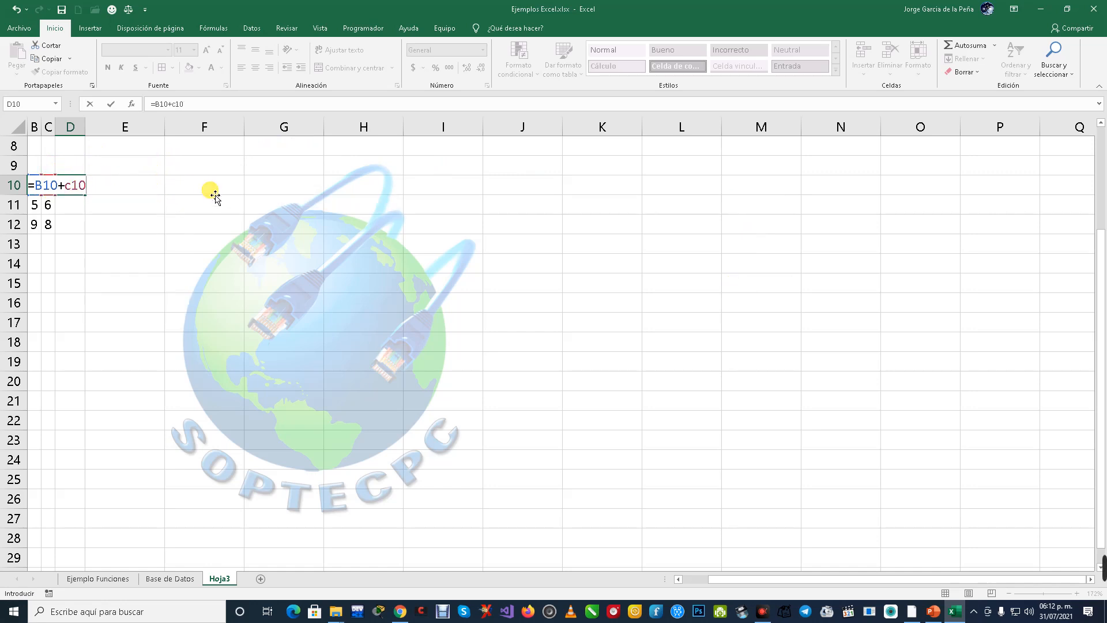
{"action": "key", "text": "Return"}
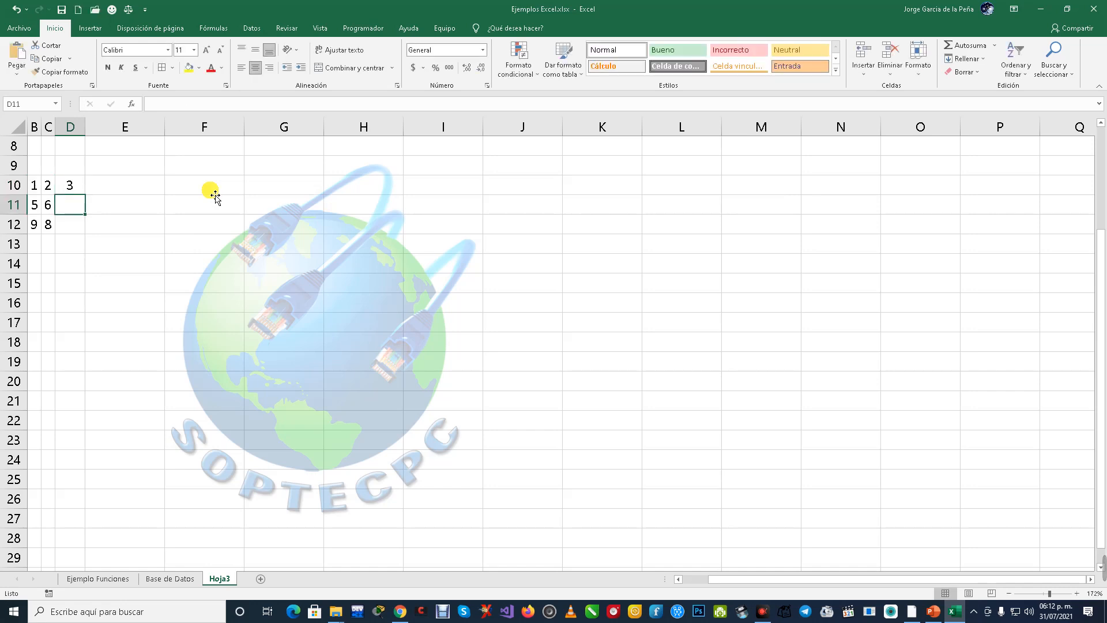
Step: Widen columns B, C and D until D10's formula fits in its cell, and review its references to B10 and C10
{"action": "left_click_drag", "start_coordinate": [41, 130], "coordinate": [95, 136]}
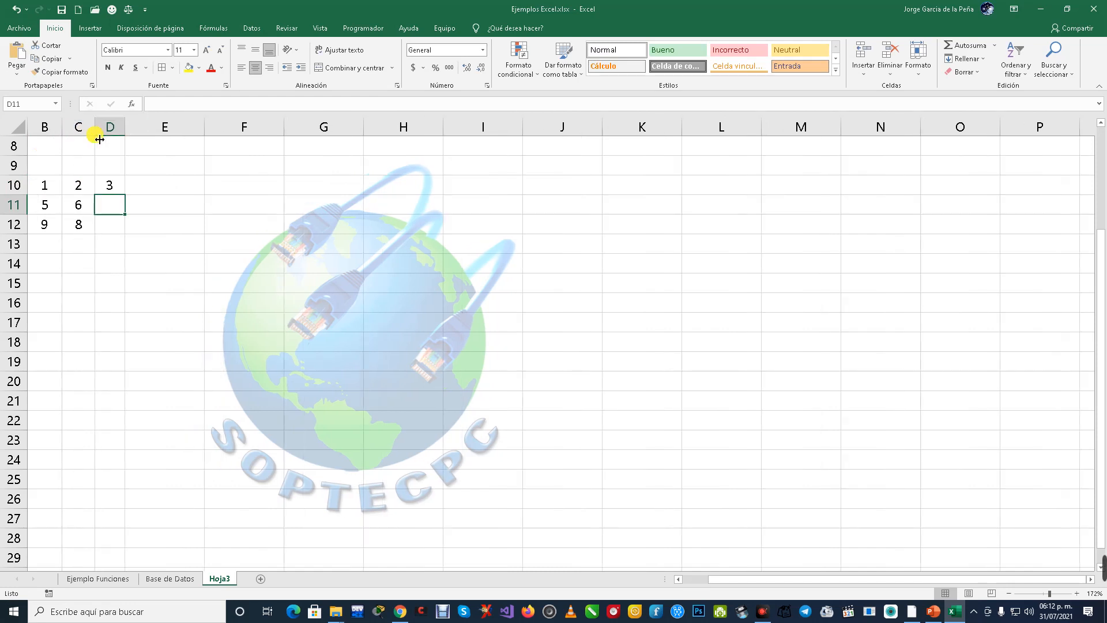
{"action": "key", "text": "Up"}
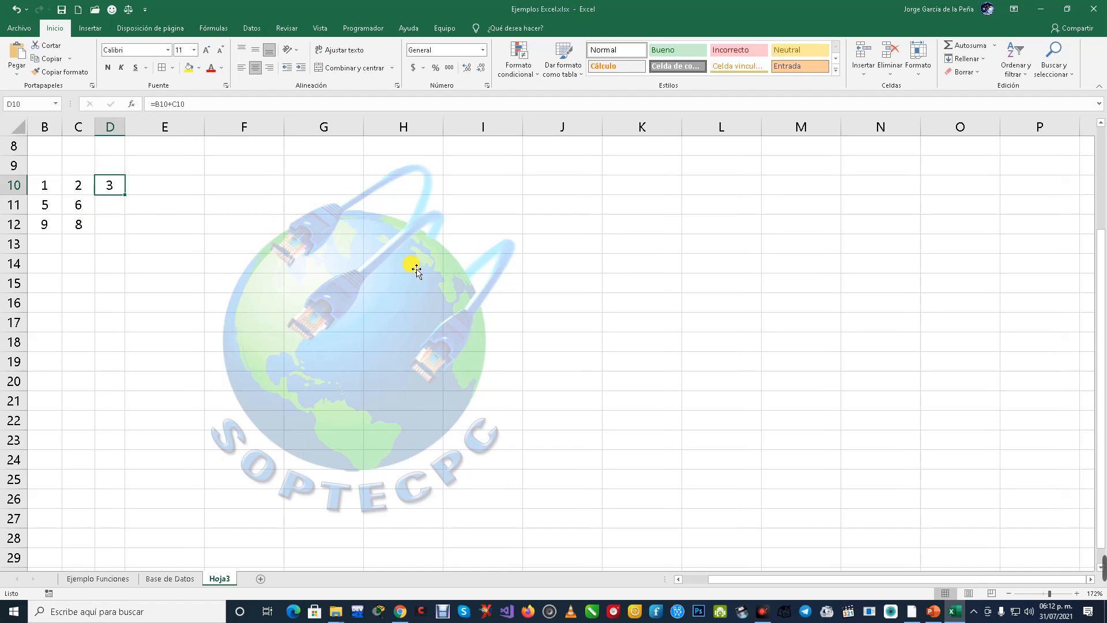
{"action": "key", "text": "F2"}
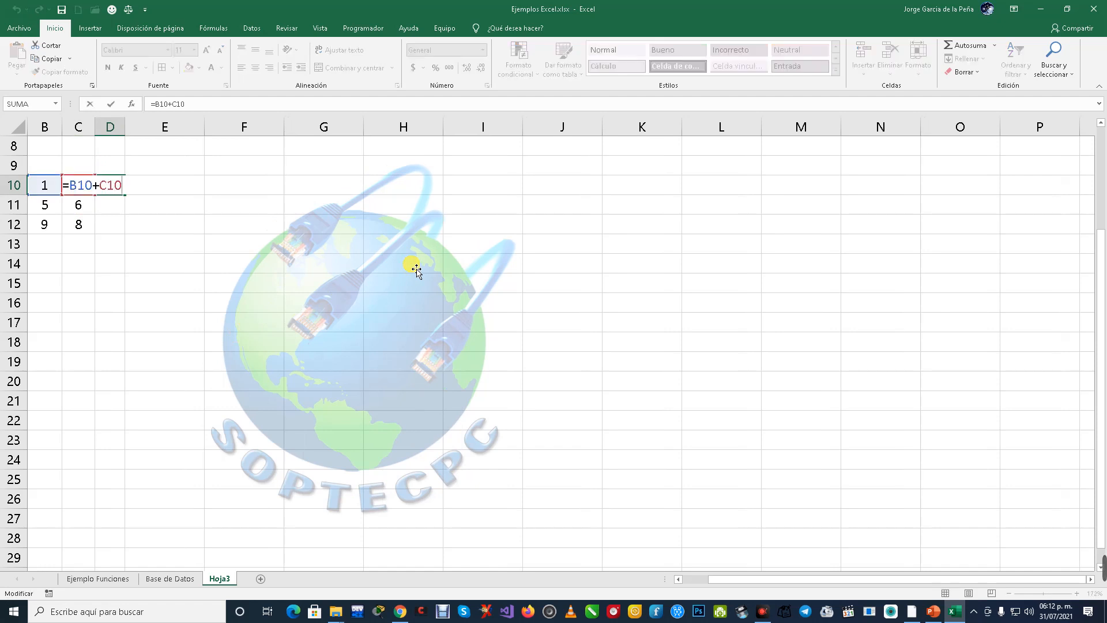
{"action": "key", "text": "Escape"}
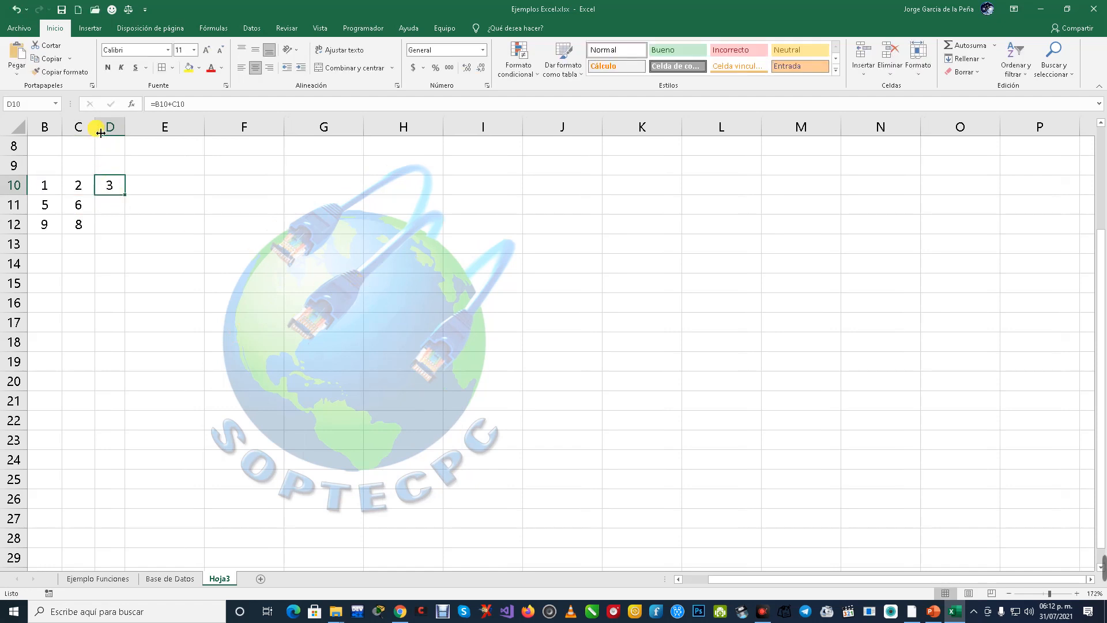
{"action": "mouse_move", "coordinate": [101, 133]}
{"action": "left_mouse_down"}
{"action": "mouse_move", "coordinate": [134, 133]}
{"action": "mouse_move", "coordinate": [96, 133]}
{"action": "mouse_move", "coordinate": [105, 134]}
{"action": "left_mouse_up"}
{"action": "left_click", "coordinate": [185, 192]}
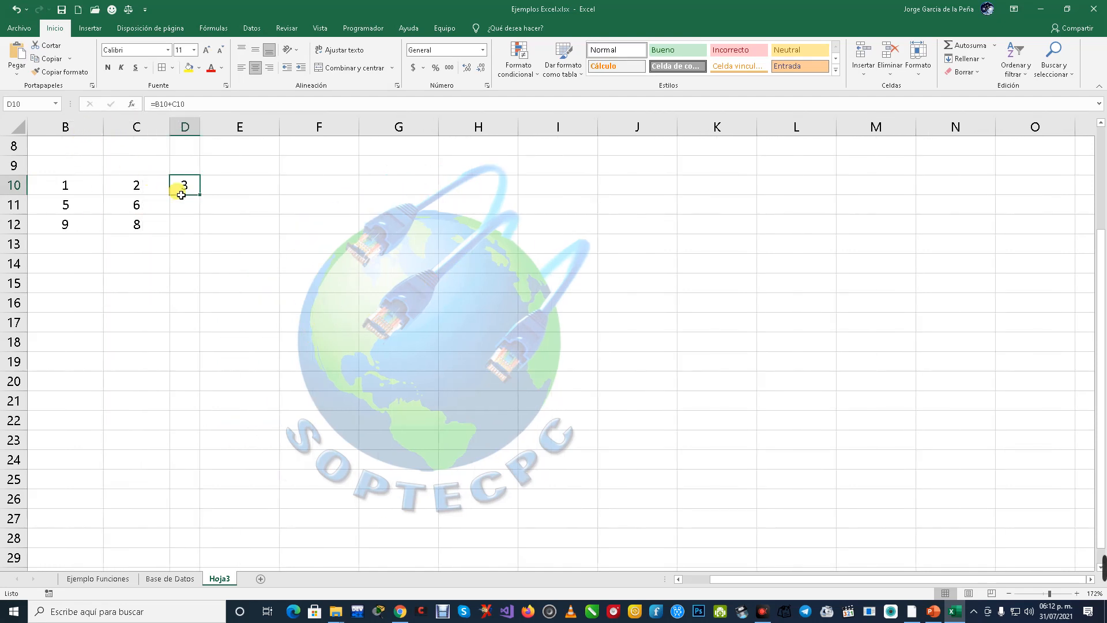
{"action": "double_click", "coordinate": [187, 195]}
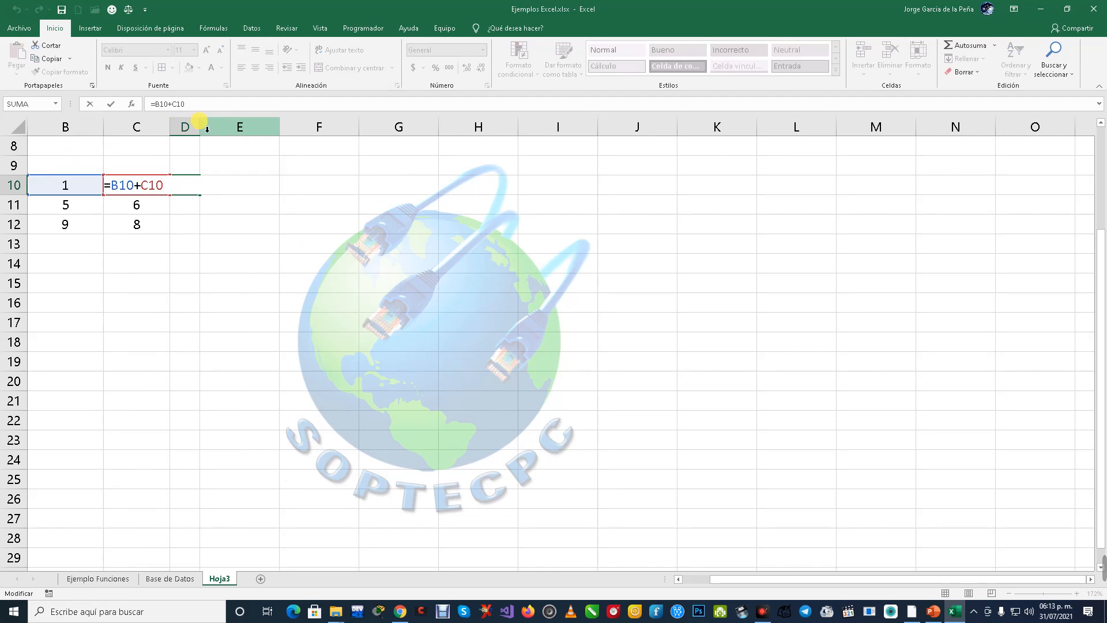
{"action": "left_click_drag", "start_coordinate": [200, 127], "coordinate": [235, 125]}
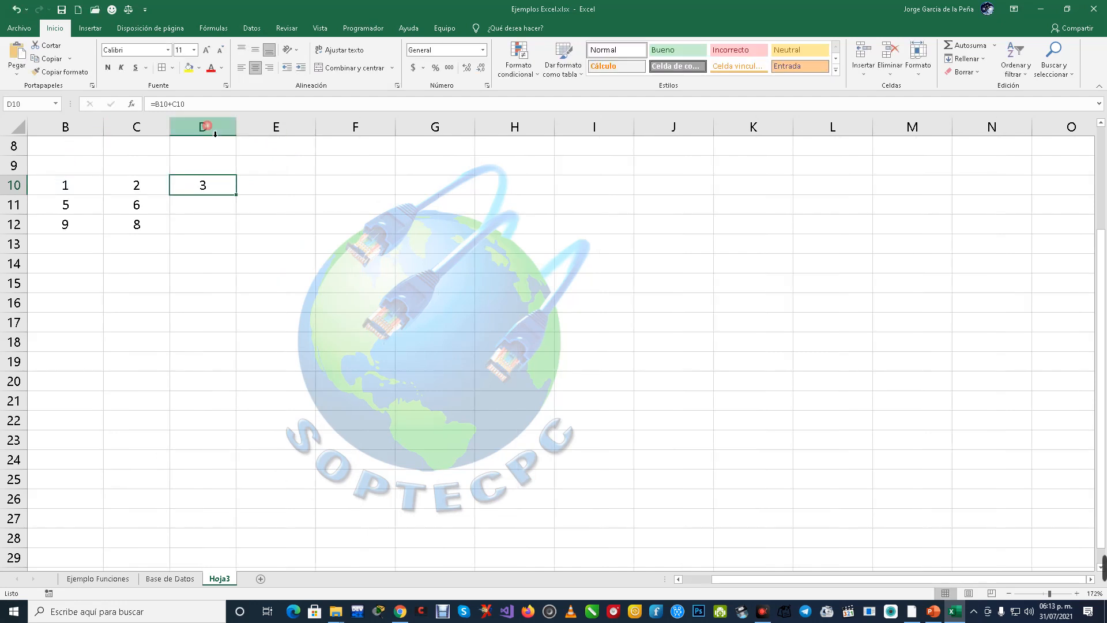
{"action": "key", "text": "F2"}
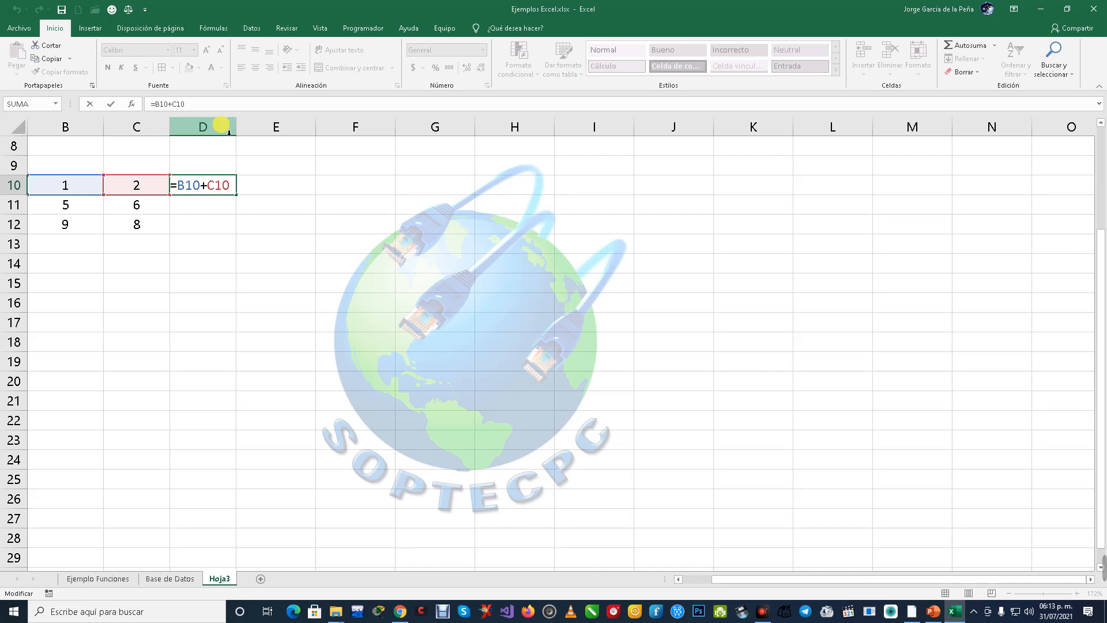
{"action": "key", "text": "Return"}
{"action": "key", "text": "Up"}
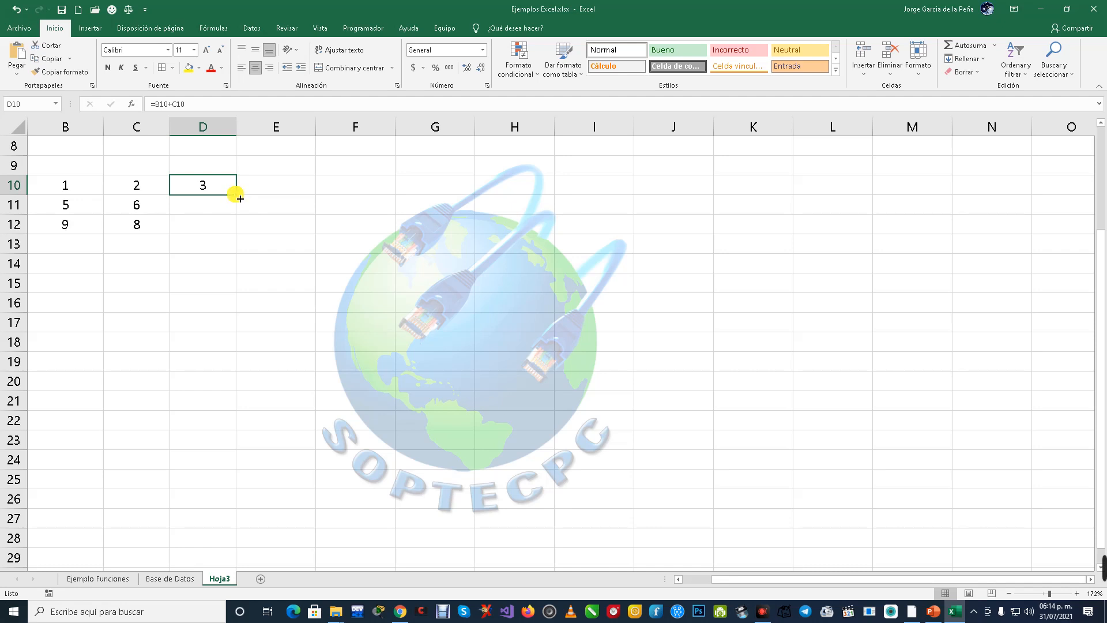
Step: Fill the addition formula from D10 down through cell D12
{"action": "left_click_drag", "start_coordinate": [240, 198], "coordinate": [240, 198]}
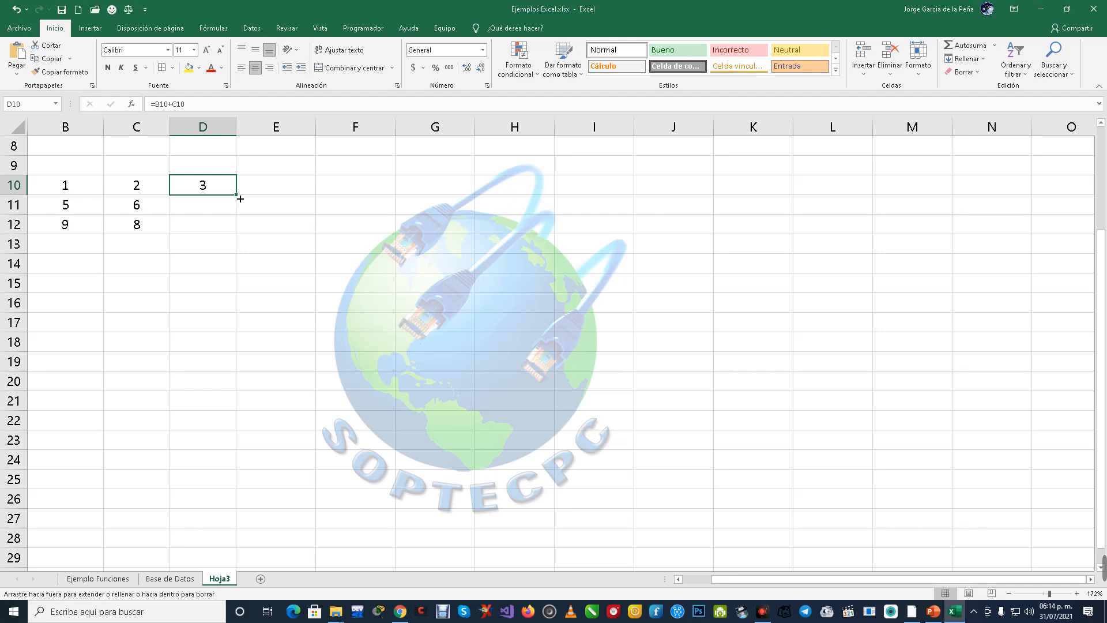
{"action": "left_click_drag", "start_coordinate": [240, 199], "coordinate": [242, 231]}
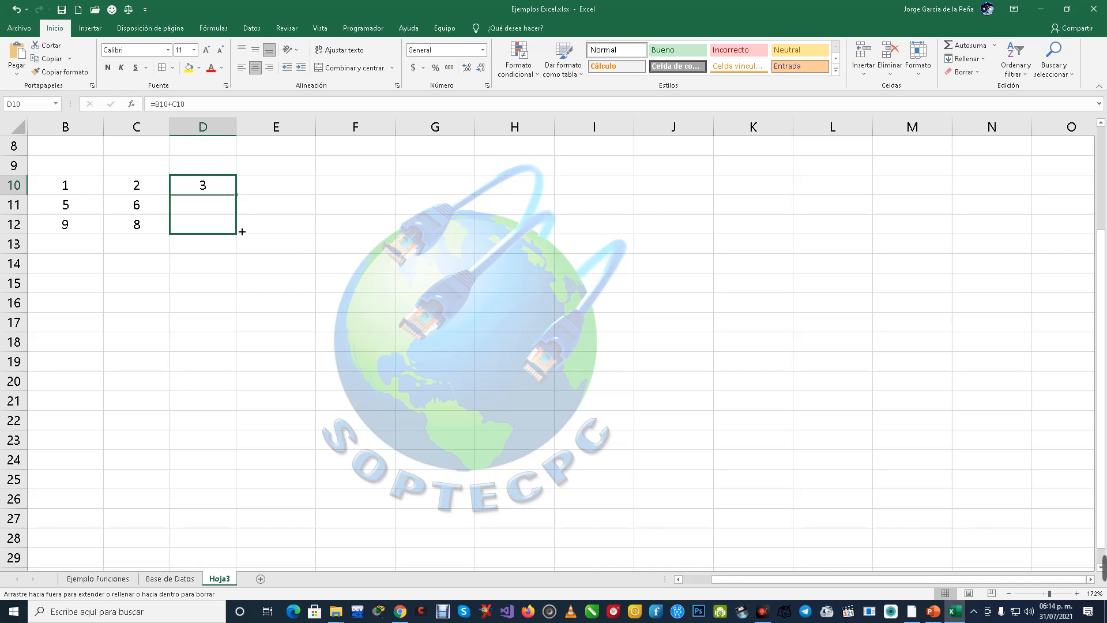
{"action": "left_click_drag", "start_coordinate": [243, 232], "coordinate": [241, 231]}
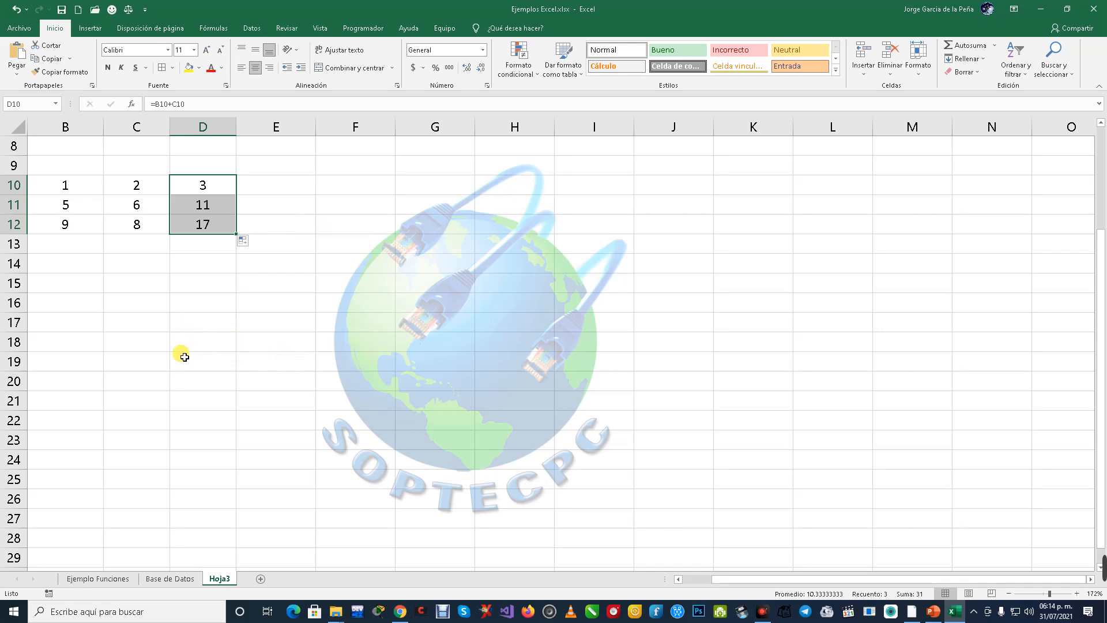
Step: Examine the cell references of the addition formulas in D10, D11 and D12 one after another
{"action": "left_click", "coordinate": [220, 186]}
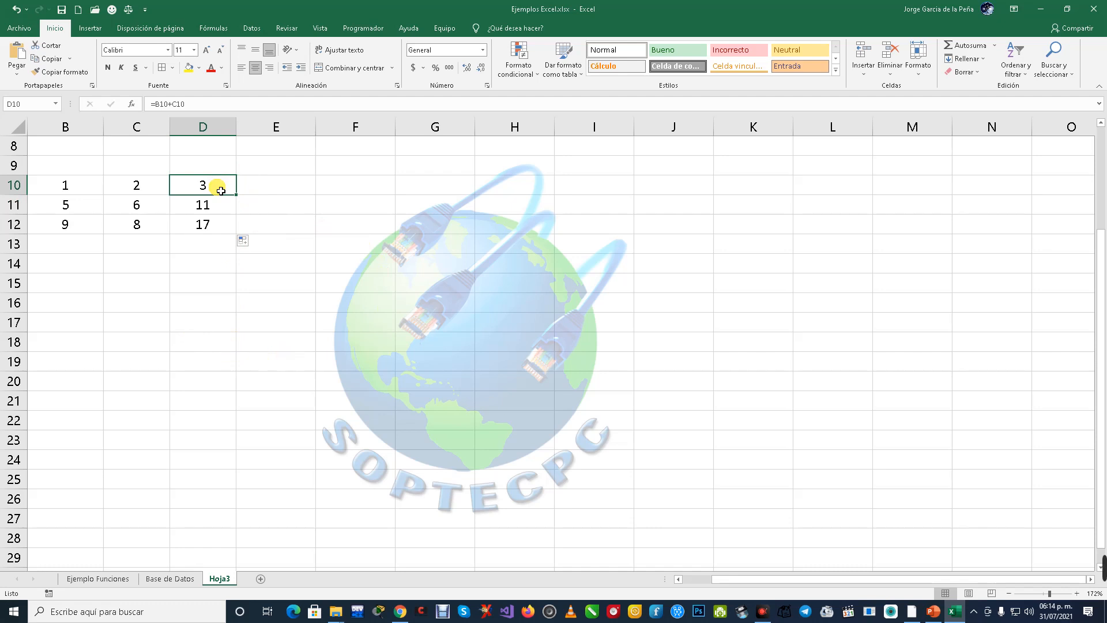
{"action": "double_click", "coordinate": [220, 187]}
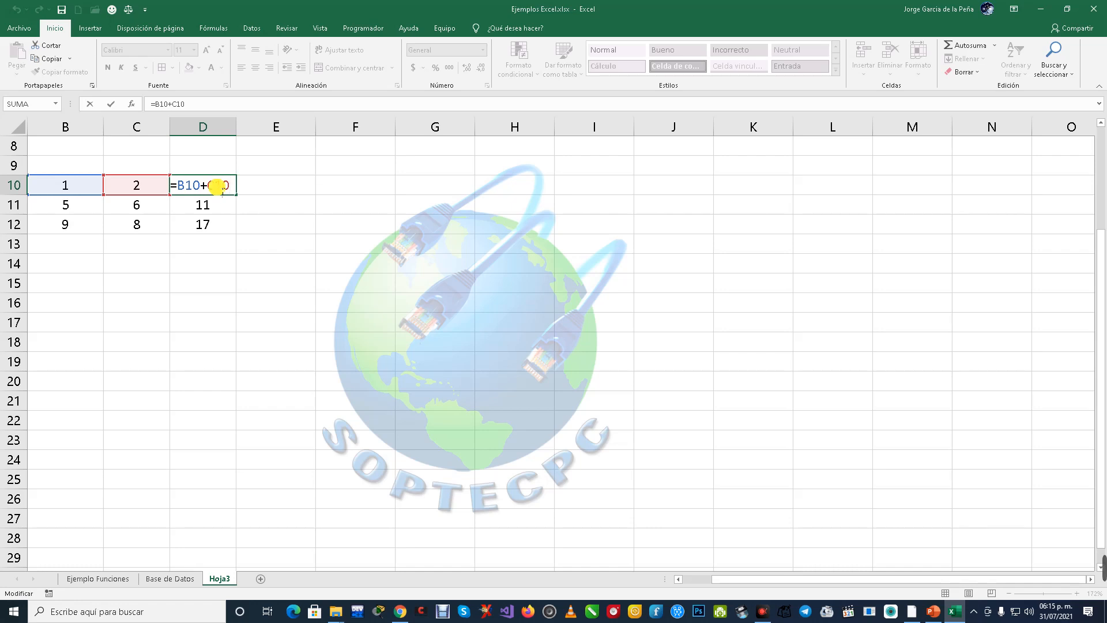
{"action": "key", "text": "Return"}
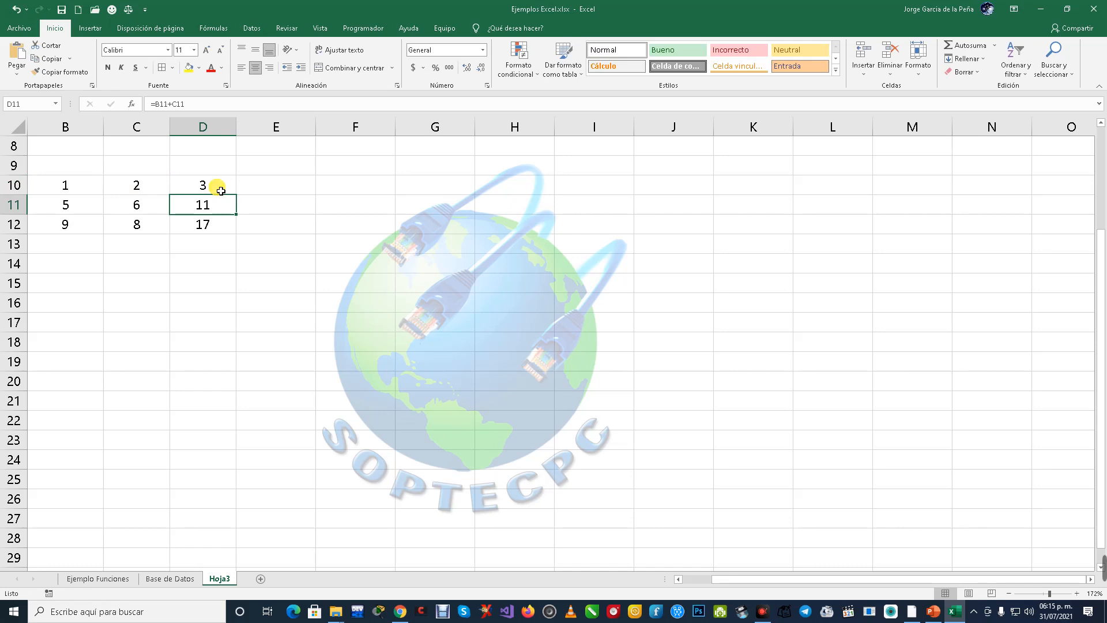
{"action": "key", "text": "F2"}
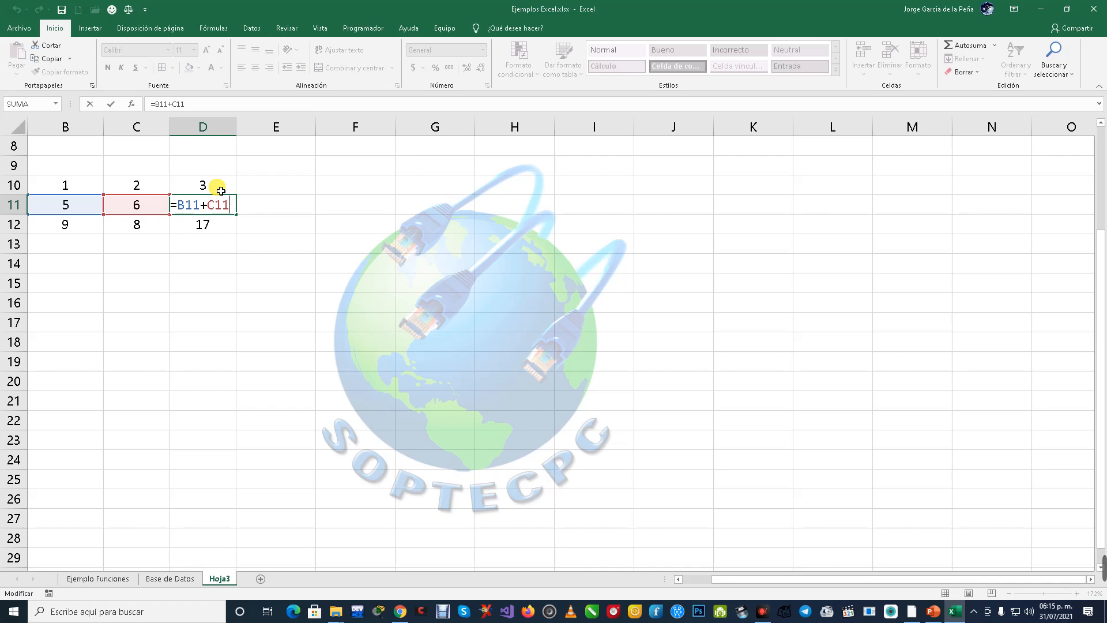
{"action": "key", "text": "Return"}
{"action": "key", "text": "F2"}
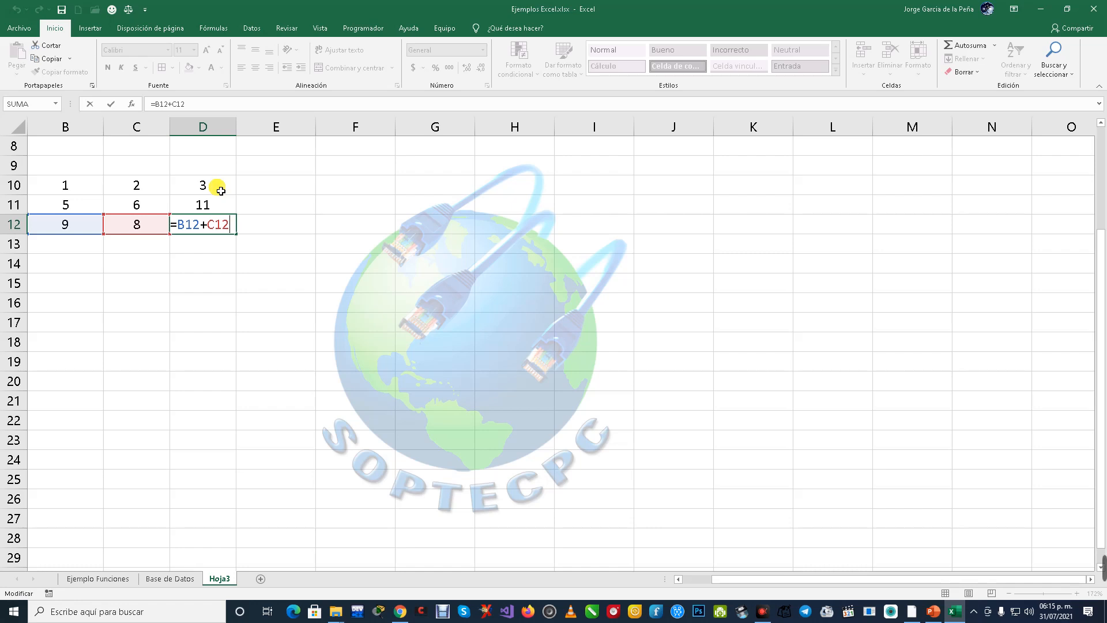
{"action": "key", "text": "Return"}
Step: Clear the filled formulas from cells D11:D12, keeping the formula in D10
{"action": "key", "text": "Up"}
{"action": "key", "text": "Up"}
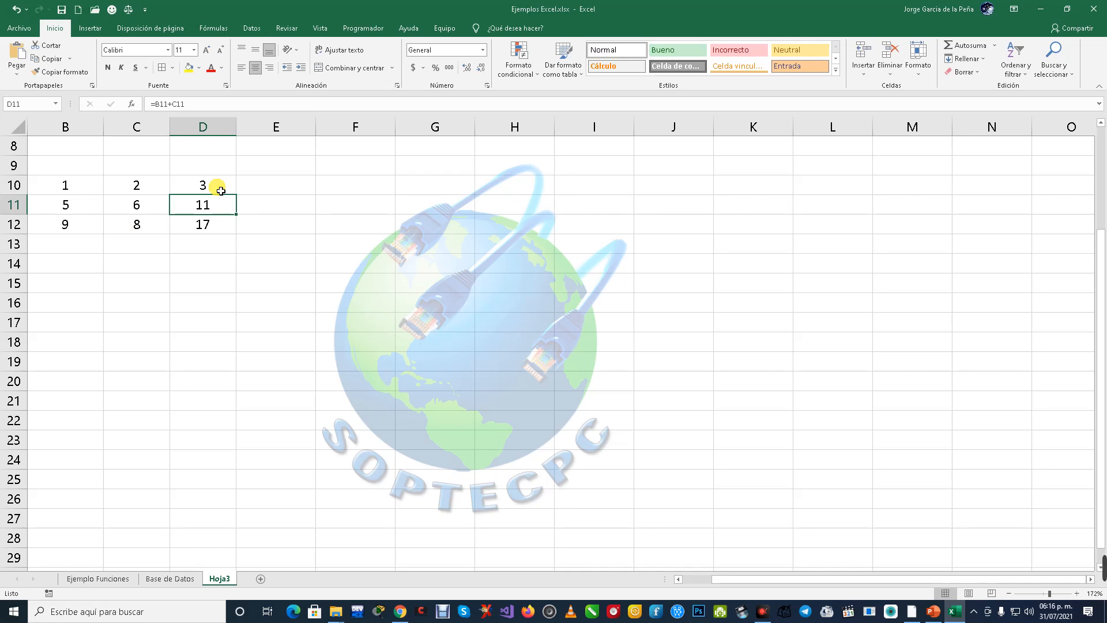
{"action": "left_click", "coordinate": [1054, 594]}
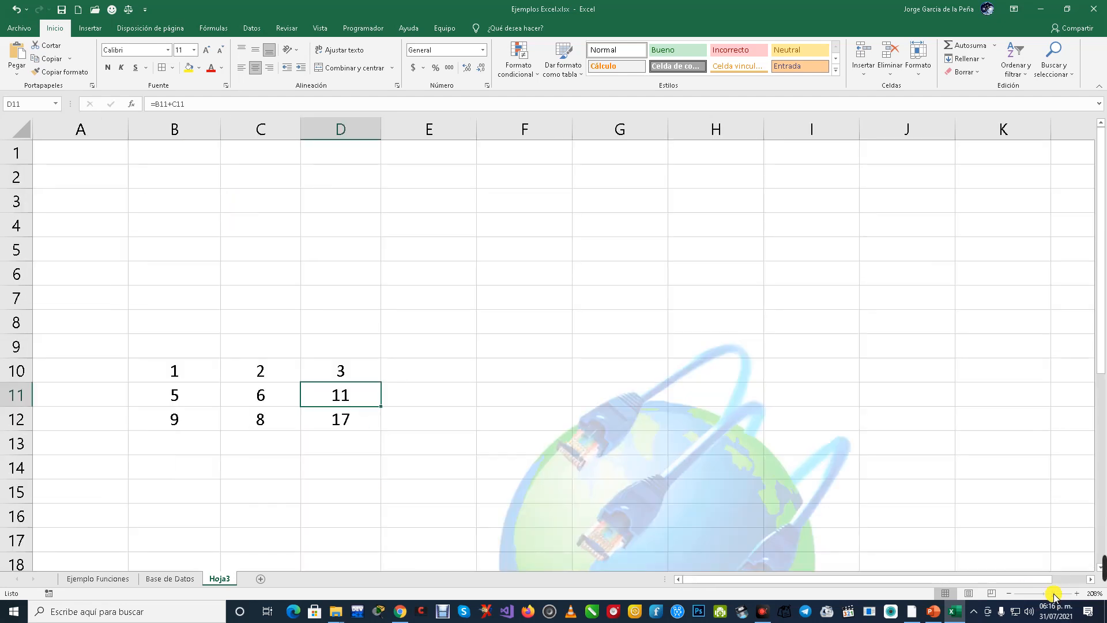
{"action": "left_click_drag", "start_coordinate": [1101, 350], "coordinate": [1104, 415]}
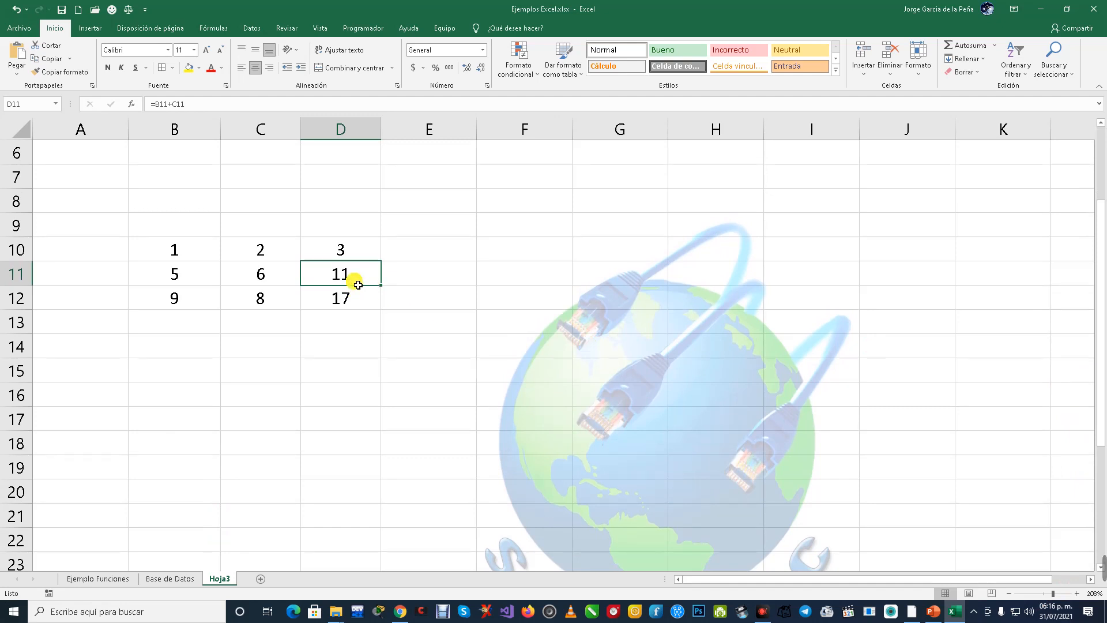
{"action": "key", "text": "shift+Down"}
{"action": "key", "text": "Delete"}
Step: Make the B10 reference in D10 absolute so the formula reads =$B$10+C10
{"action": "key", "text": "Up"}
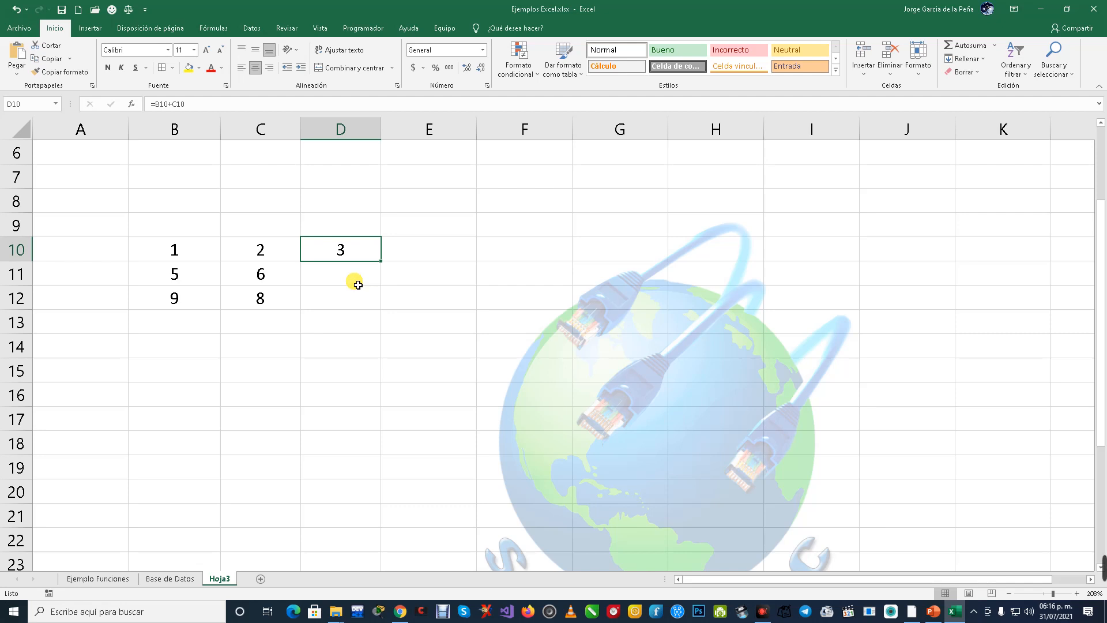
{"action": "key", "text": "F2"}
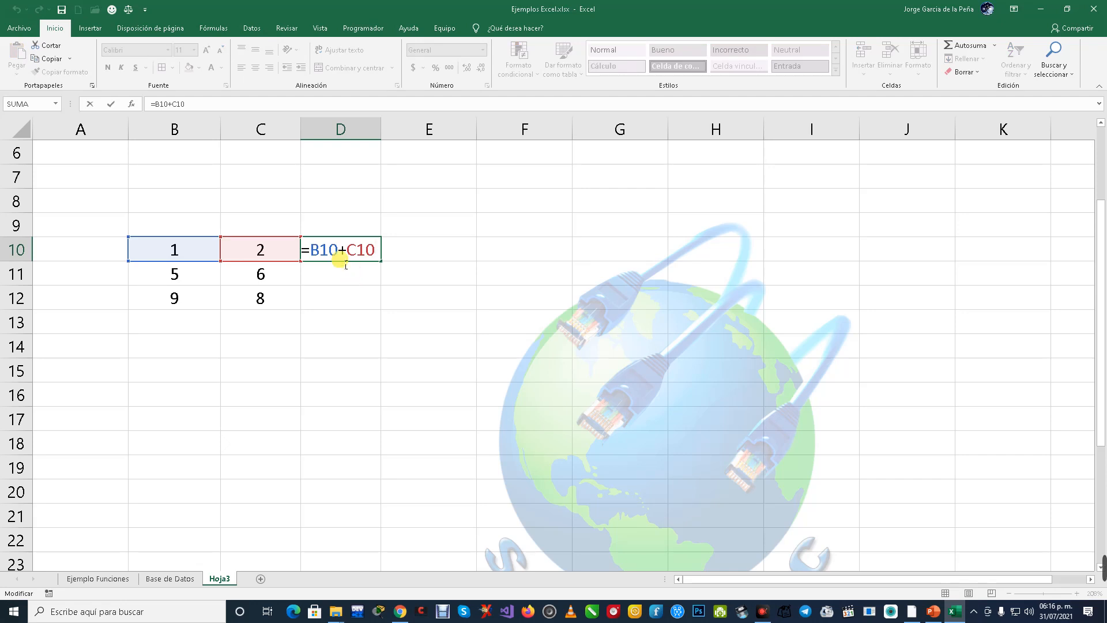
{"action": "left_click", "coordinate": [309, 250]}
{"action": "type", "text": "$"}
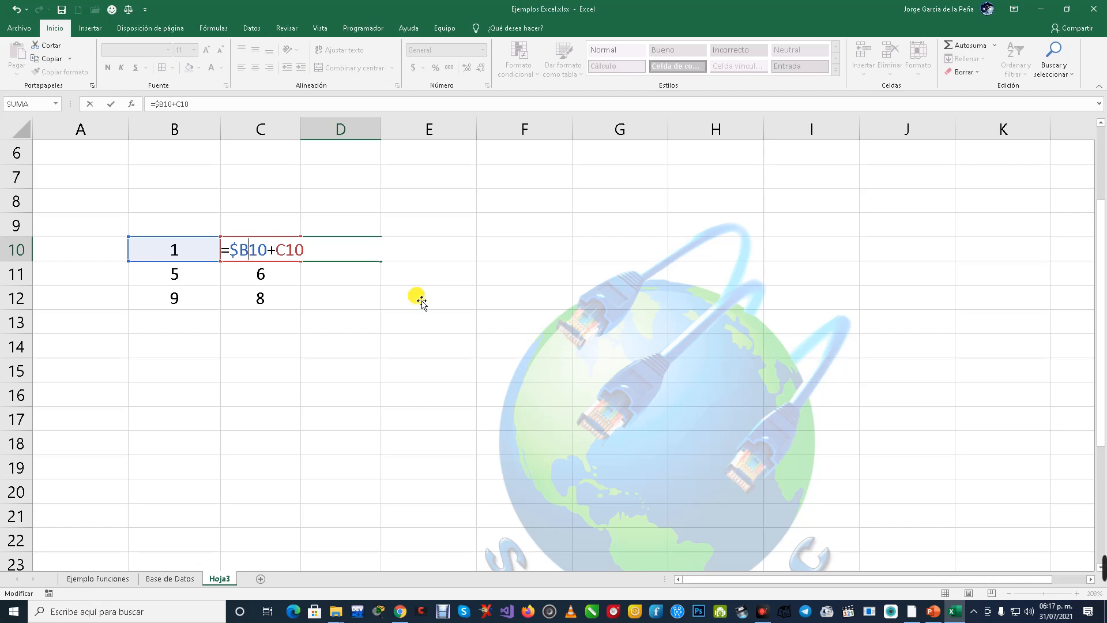
{"action": "type", "text": "$"}
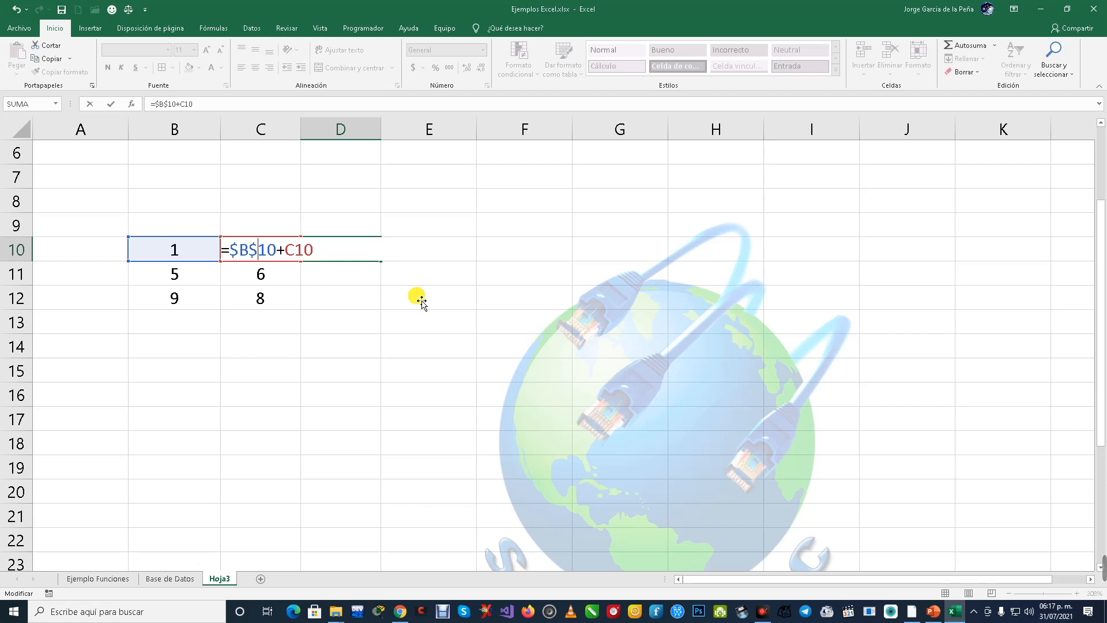
{"action": "key", "text": "Return"}
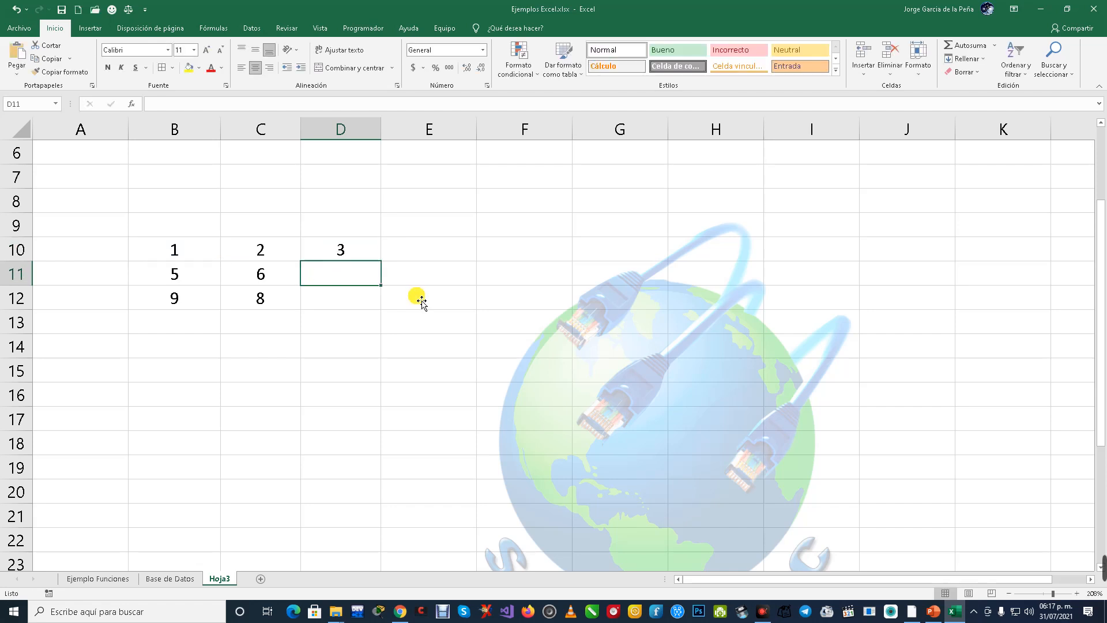
Step: Widen column D until D10's whole formula fits in its cell, and review its absolute and relative references
{"action": "key", "text": "Up"}
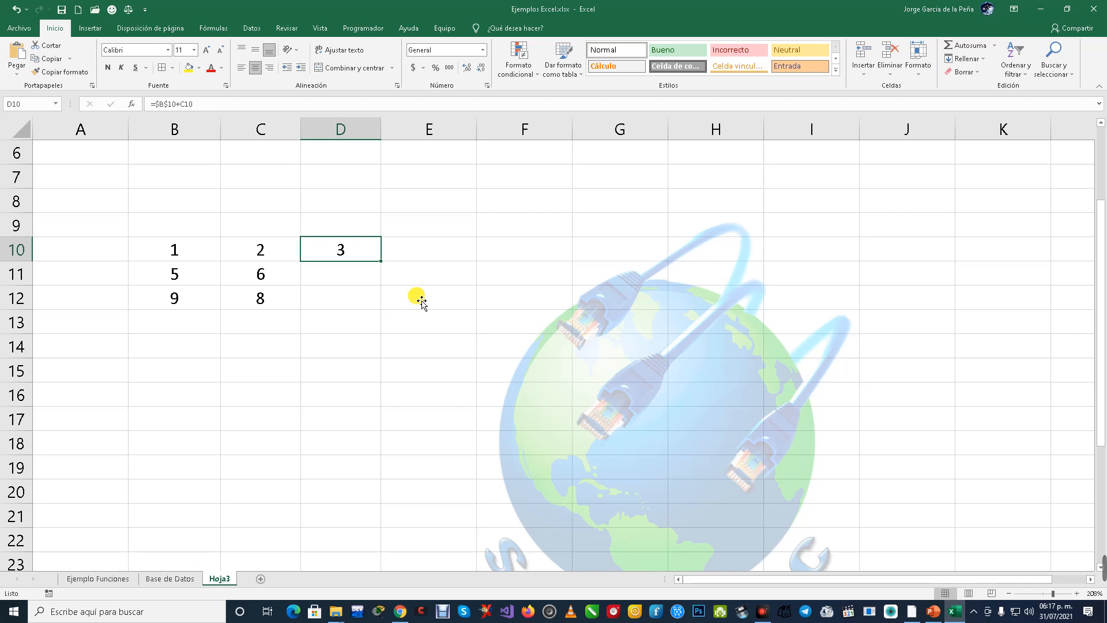
{"action": "left_click_drag", "start_coordinate": [380, 129], "coordinate": [447, 128]}
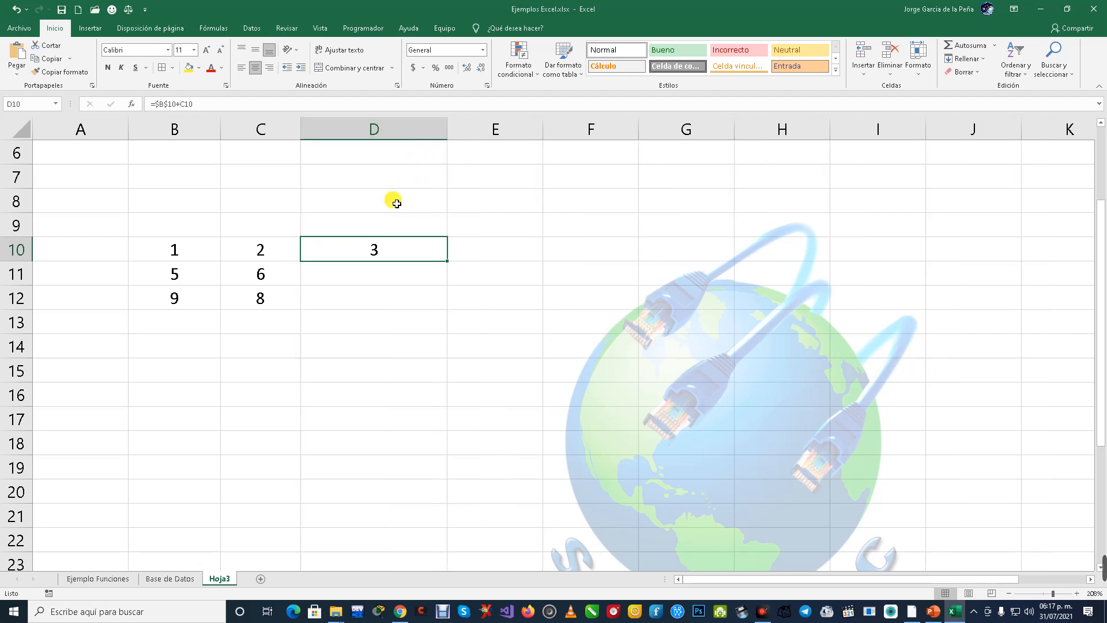
{"action": "key", "text": "F2"}
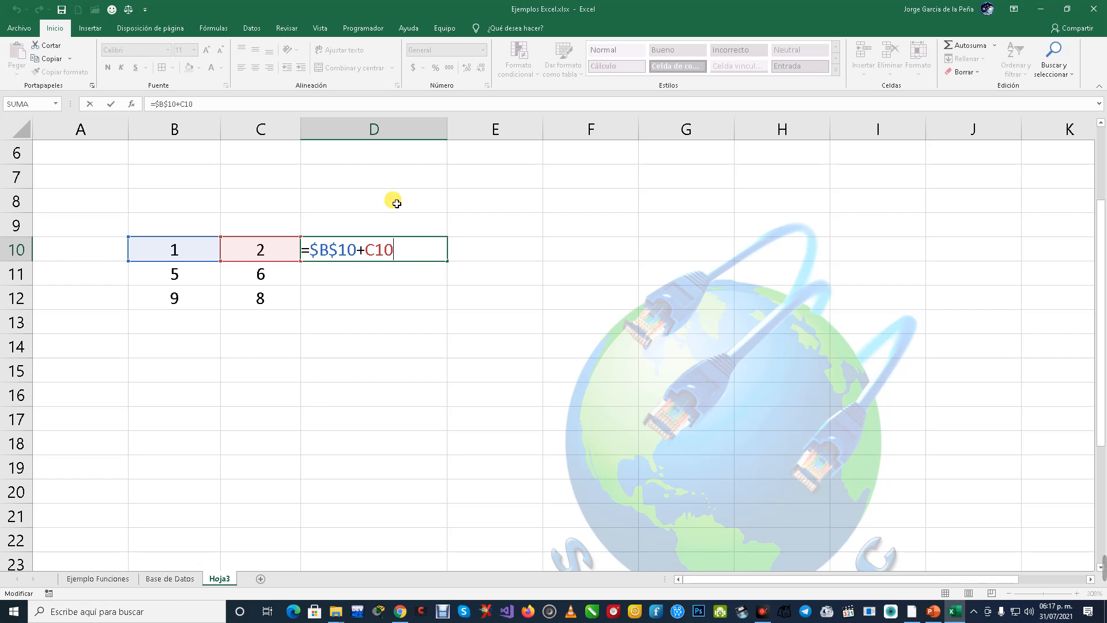
{"action": "key", "text": "Return"}
Step: Fill the formula with the absolute $B$10 reference from D10 down through cell D12
{"action": "key", "text": "Up"}
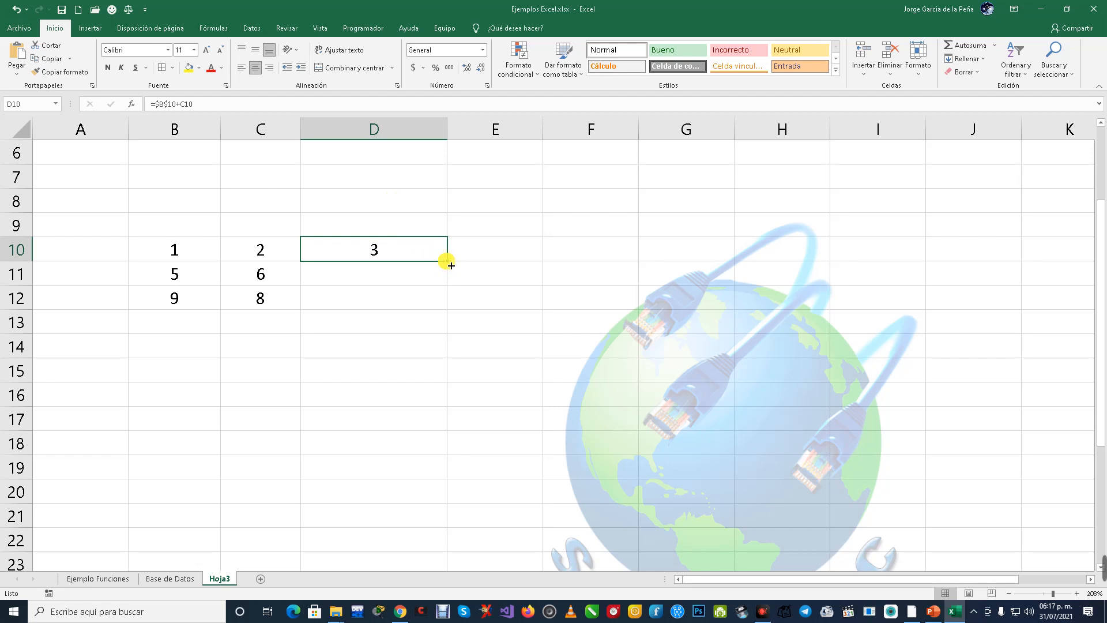
{"action": "left_click_drag", "start_coordinate": [450, 265], "coordinate": [450, 306]}
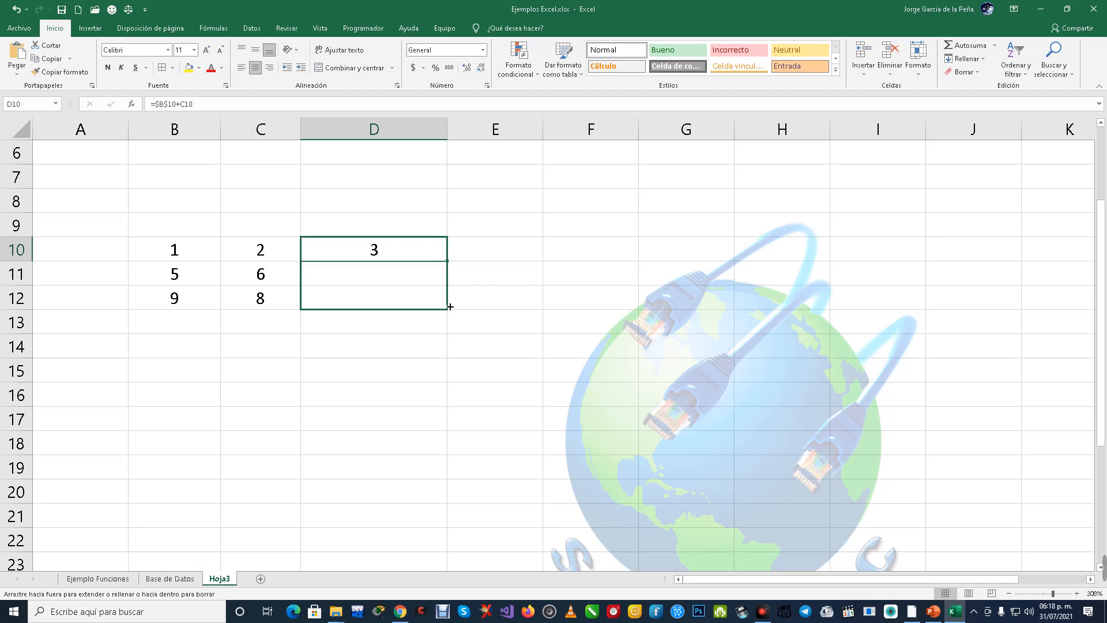
{"action": "left_click_drag", "start_coordinate": [450, 306], "coordinate": [450, 307]}
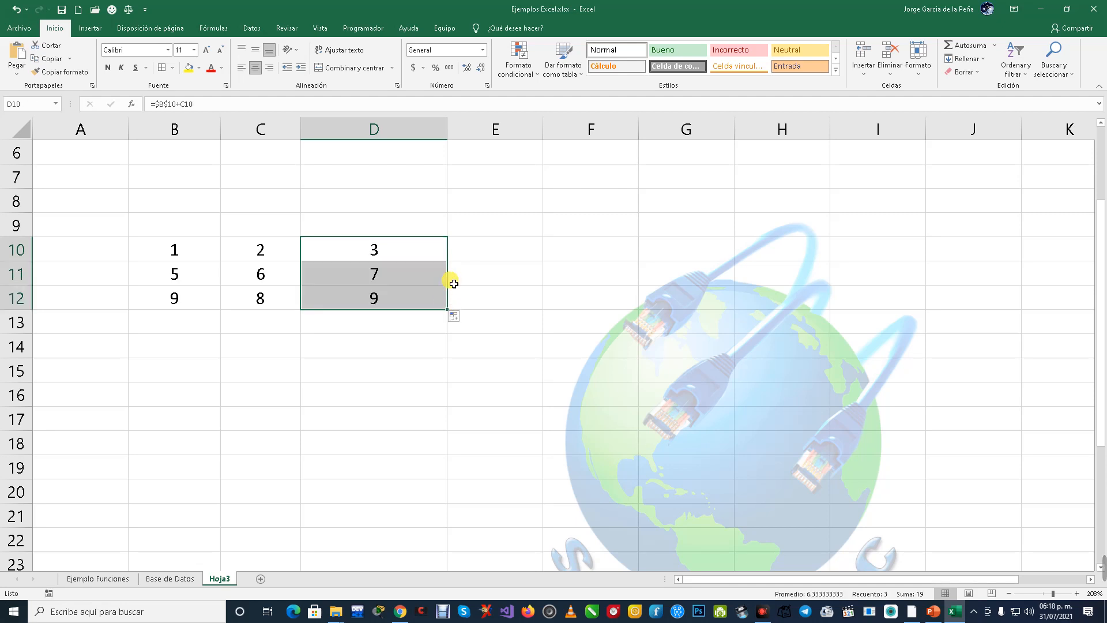
Step: Examine the formulas in D10, D11 and D12 to compare how the absolute and relative references behave
{"action": "left_click", "coordinate": [408, 255]}
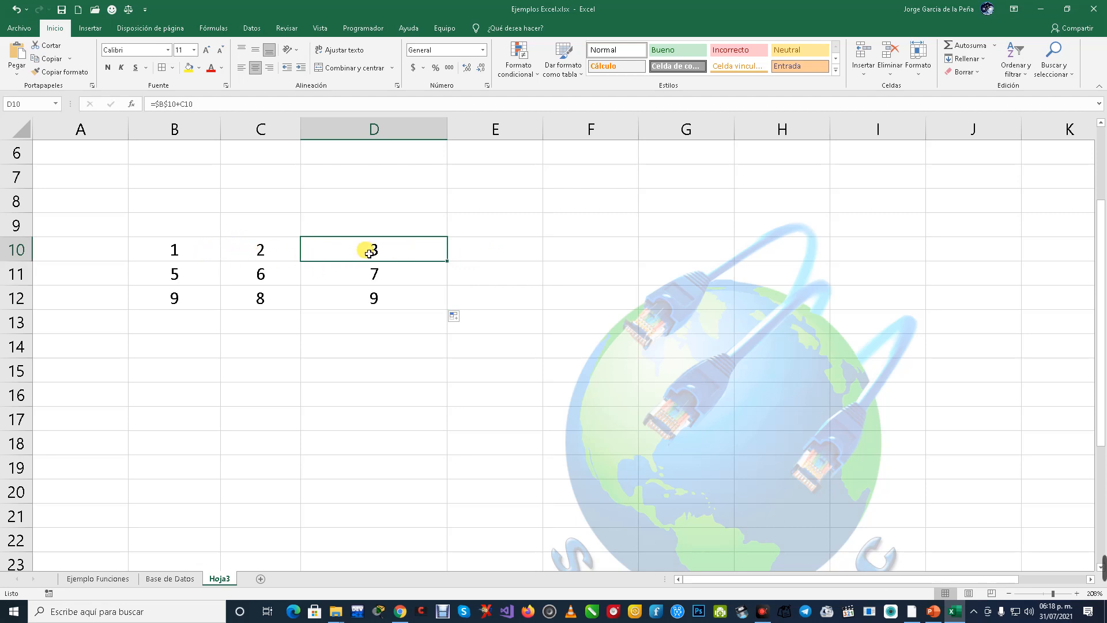
{"action": "left_click", "coordinate": [348, 284]}
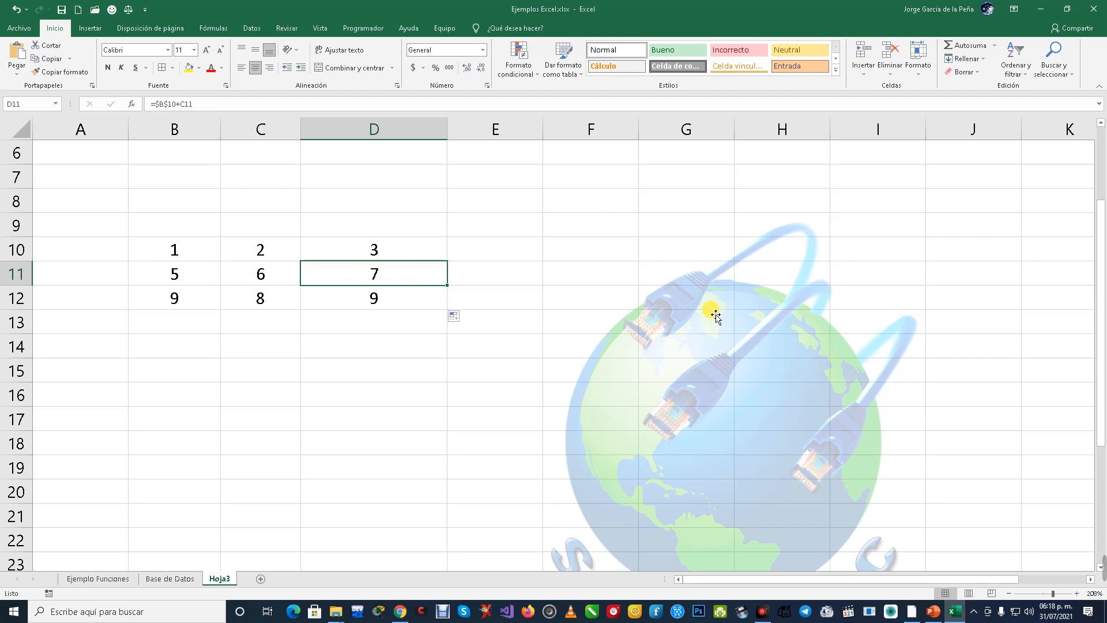
{"action": "key", "text": "F2"}
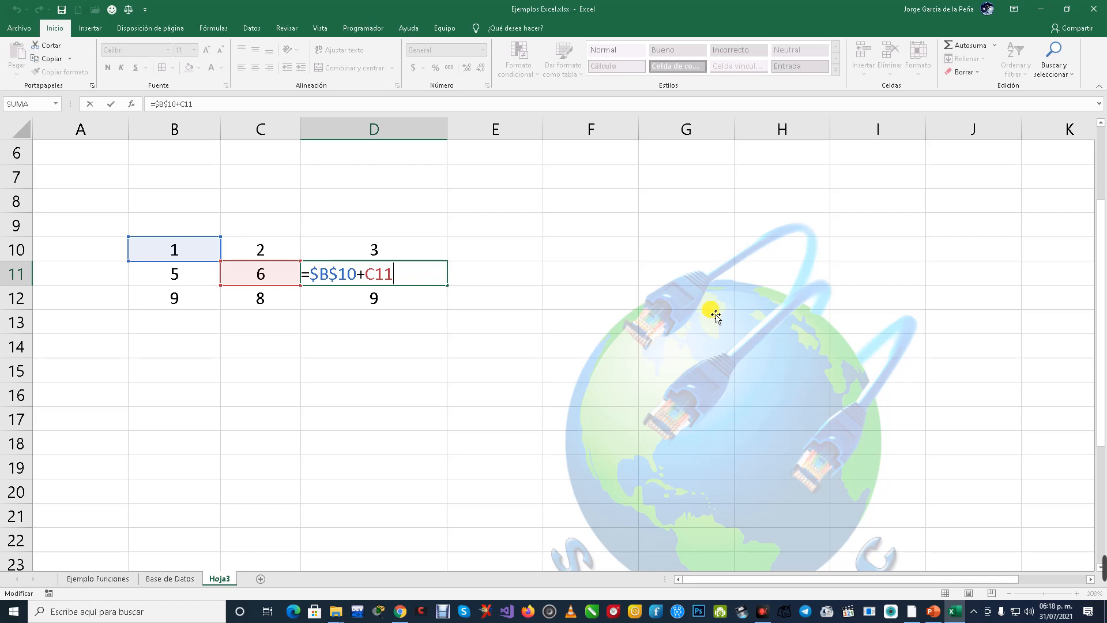
{"action": "key", "text": "Return"}
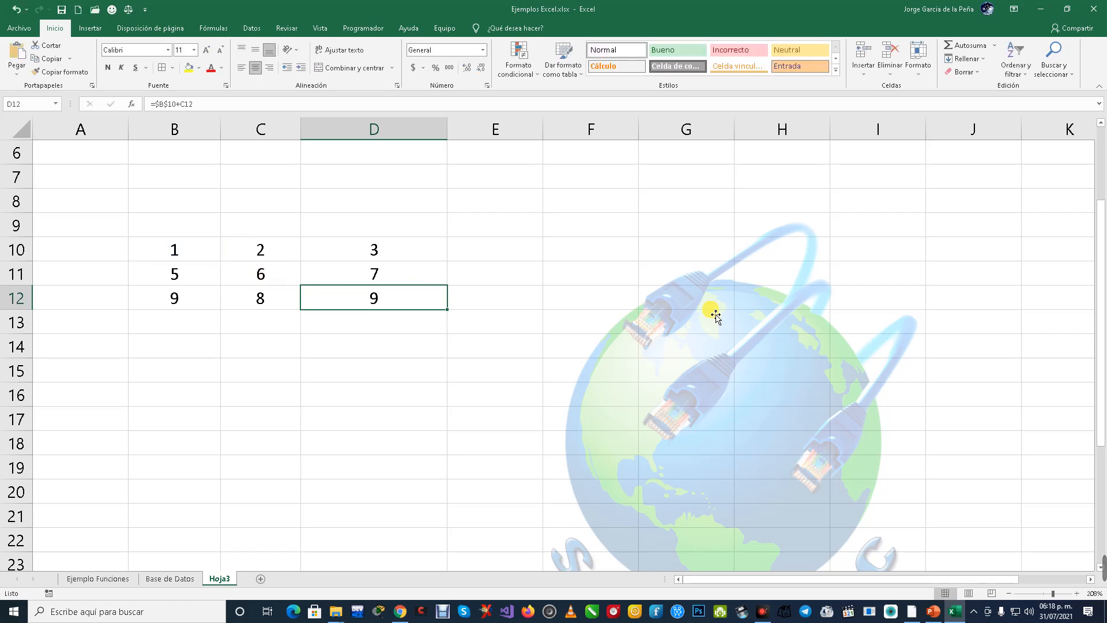
{"action": "key", "text": "F2"}
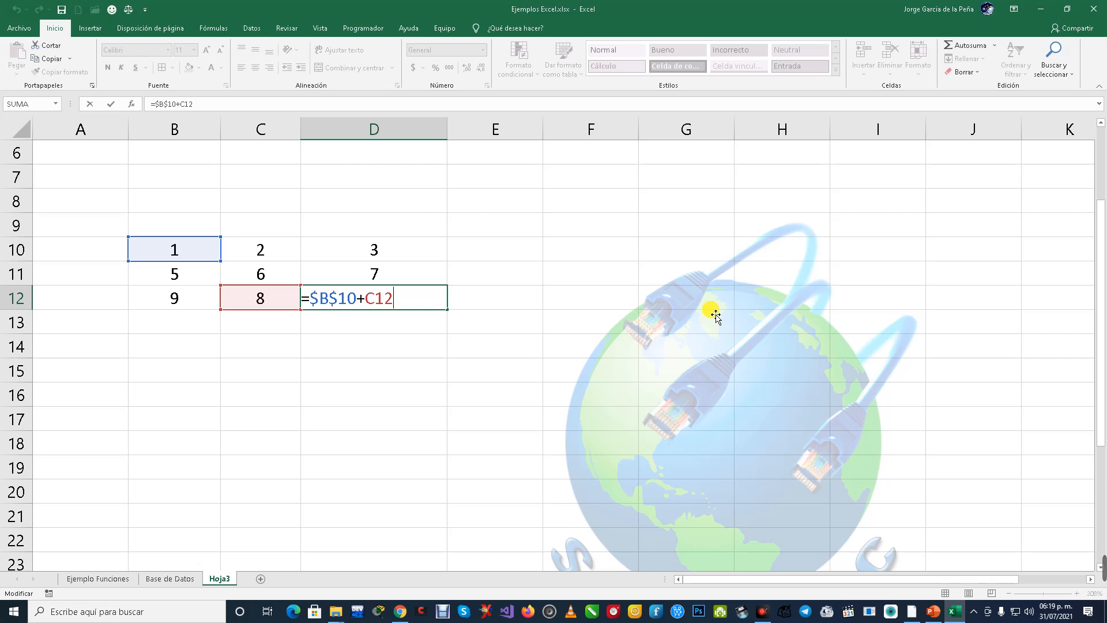
{"action": "key", "text": "Return"}
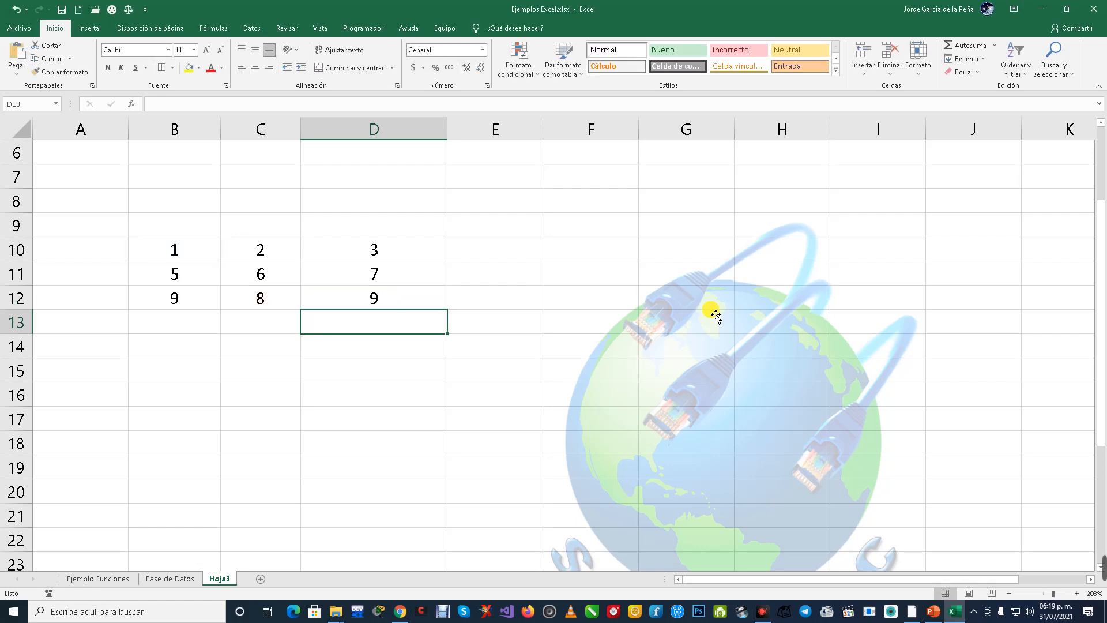
Step: Clear the formulas built on the absolute $B$10 reference from cells D11:D12
{"action": "key", "text": "Up"}
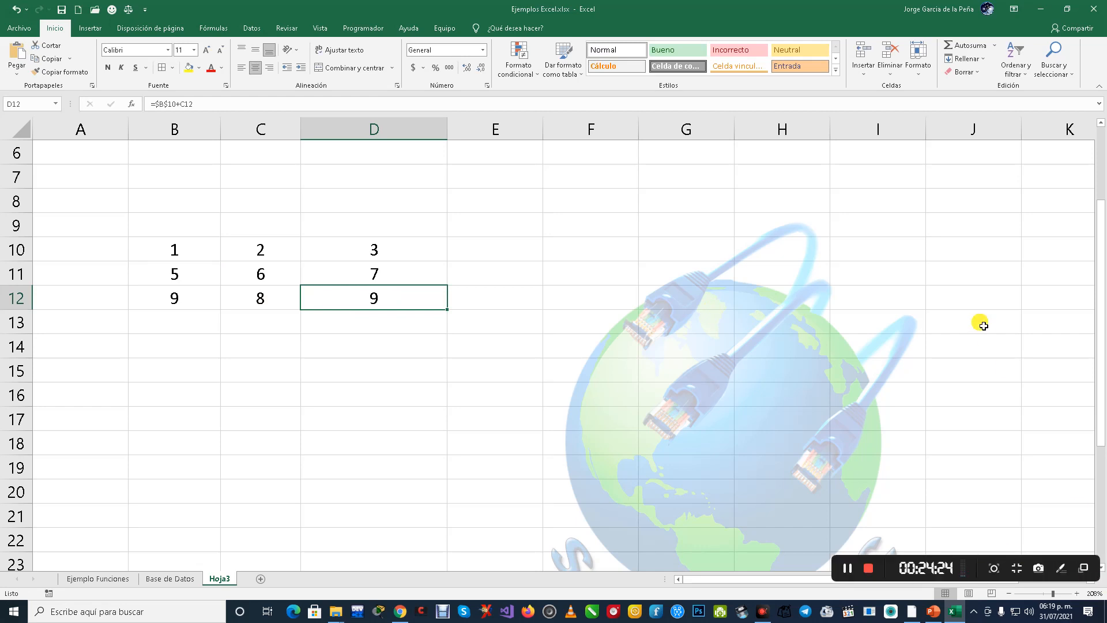
{"action": "key", "text": "Up"}
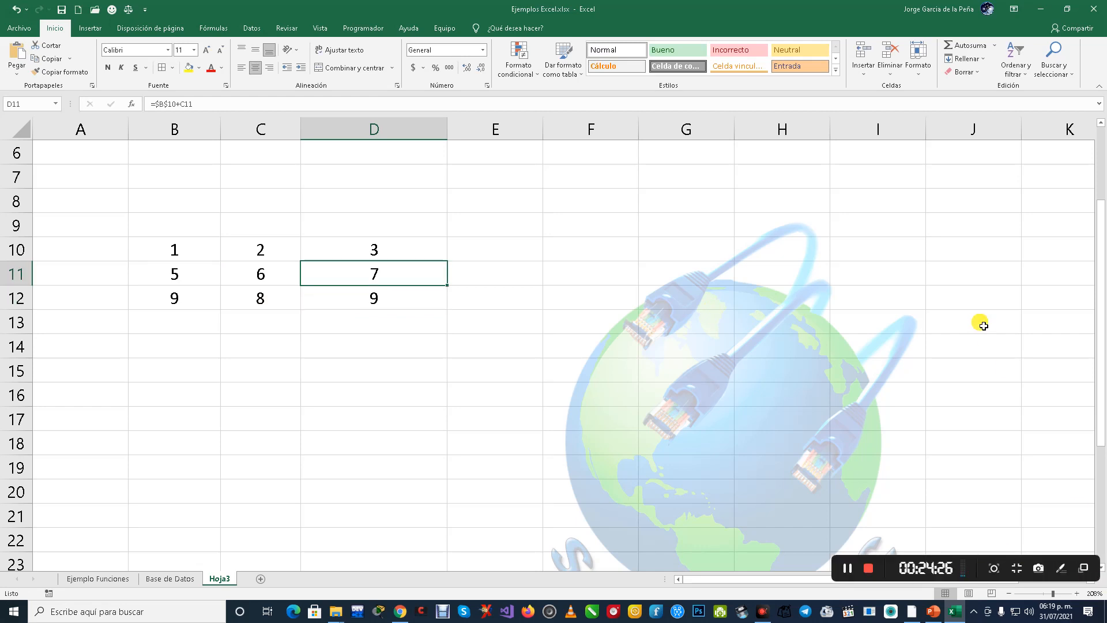
{"action": "key", "text": "shift+Down"}
{"action": "key", "text": "Delete"}
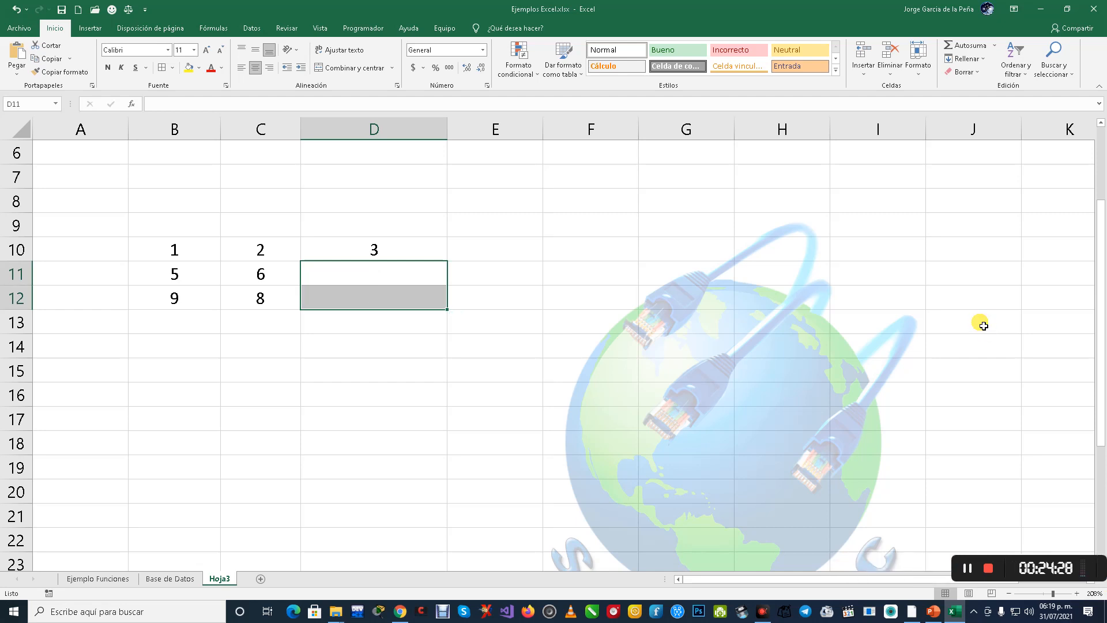
Step: Fix only the column of the B10 reference in D10, making the formula =$B10+C10
{"action": "key", "text": "Up"}
{"action": "key", "text": "F2"}
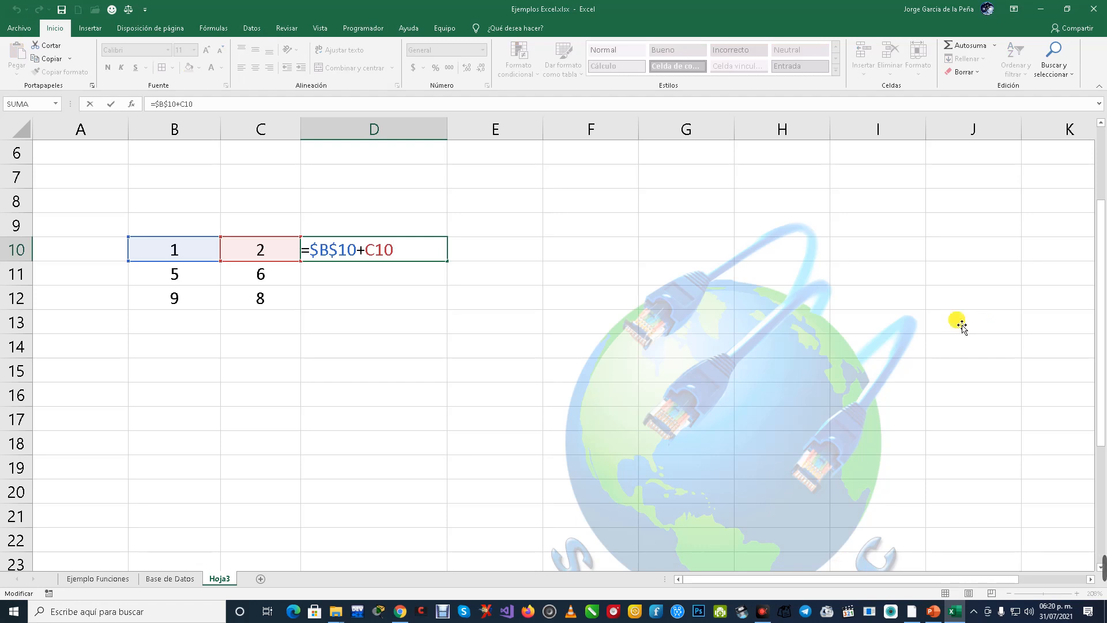
{"action": "left_click", "coordinate": [332, 257]}
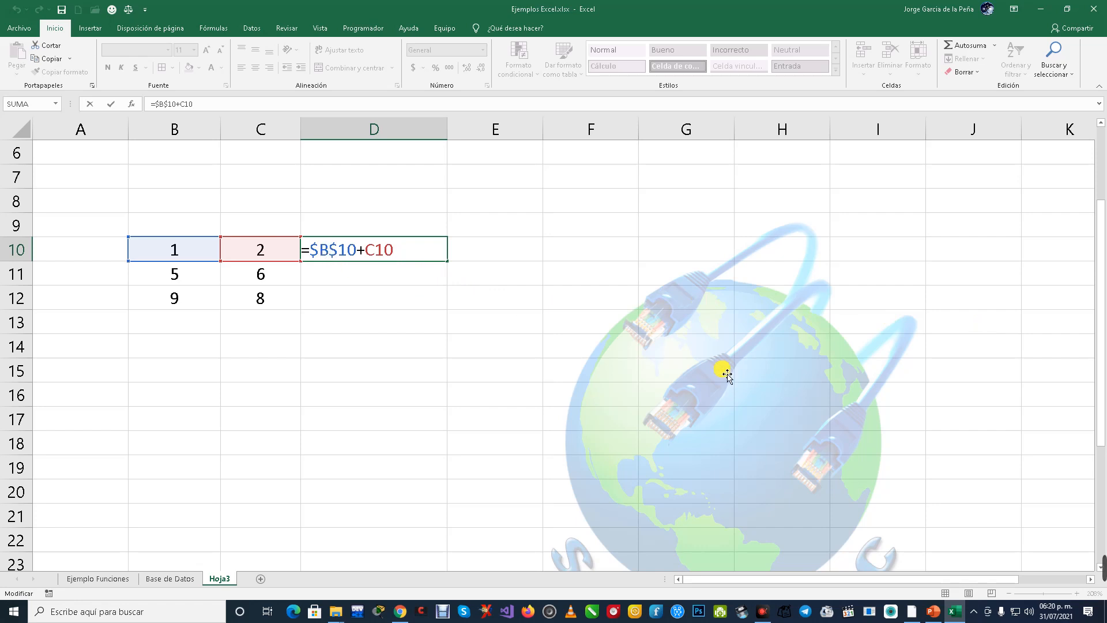
{"action": "key", "text": "Delete"}
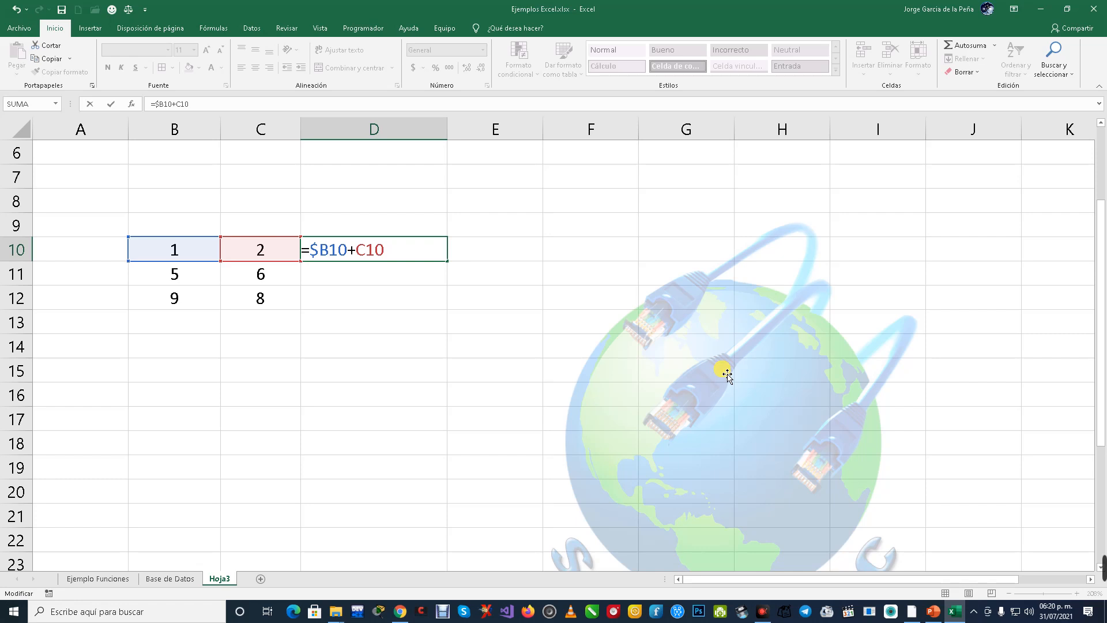
{"action": "key", "text": "Return"}
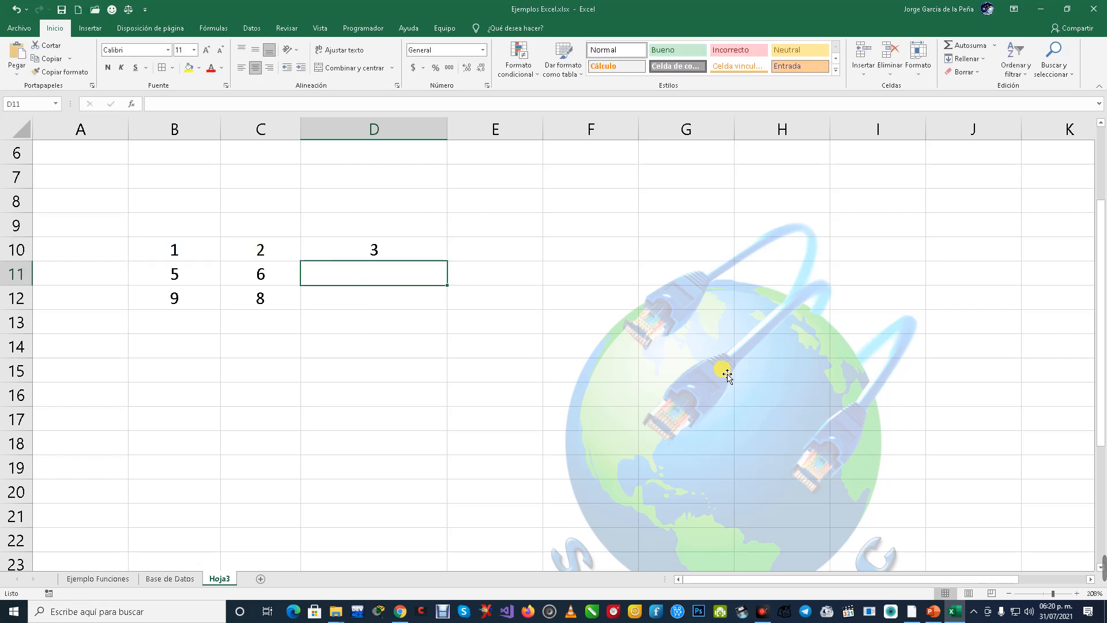
Step: Fill the mixed-reference formula =$B10+C10 from D10 down through cell D12
{"action": "left_click", "coordinate": [417, 246]}
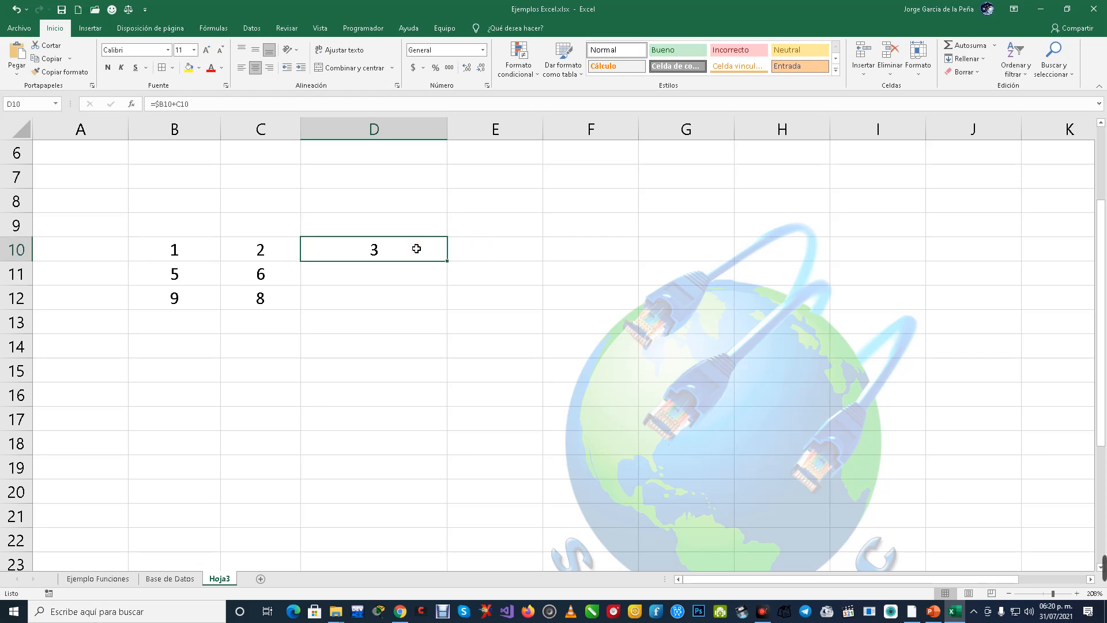
{"action": "left_click_drag", "start_coordinate": [452, 268], "coordinate": [452, 310]}
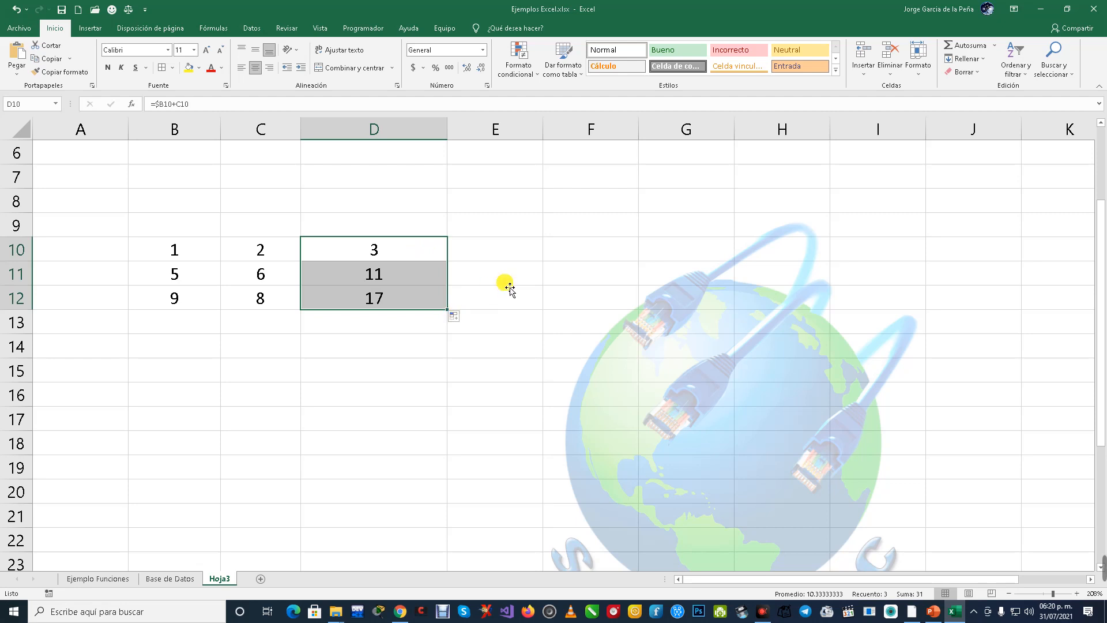
Step: Examine the formulas in D10, D11 and D12 to see how the fixed-column $B reference behaves from row to row
{"action": "key", "text": "shift+BackSpace"}
{"action": "key", "text": "F2"}
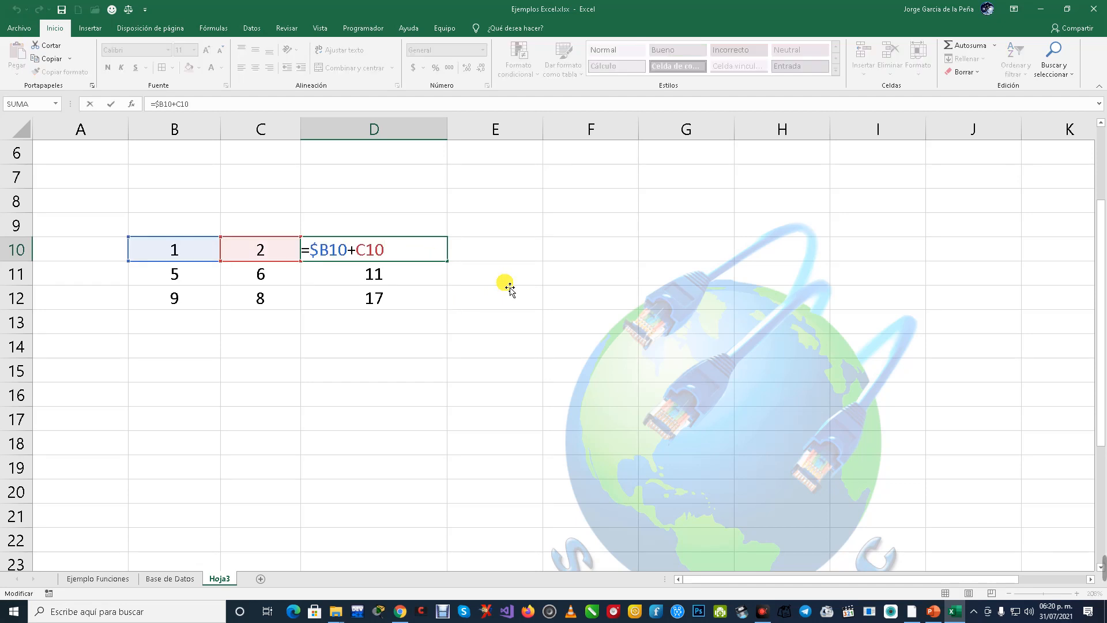
{"action": "key", "text": "Return"}
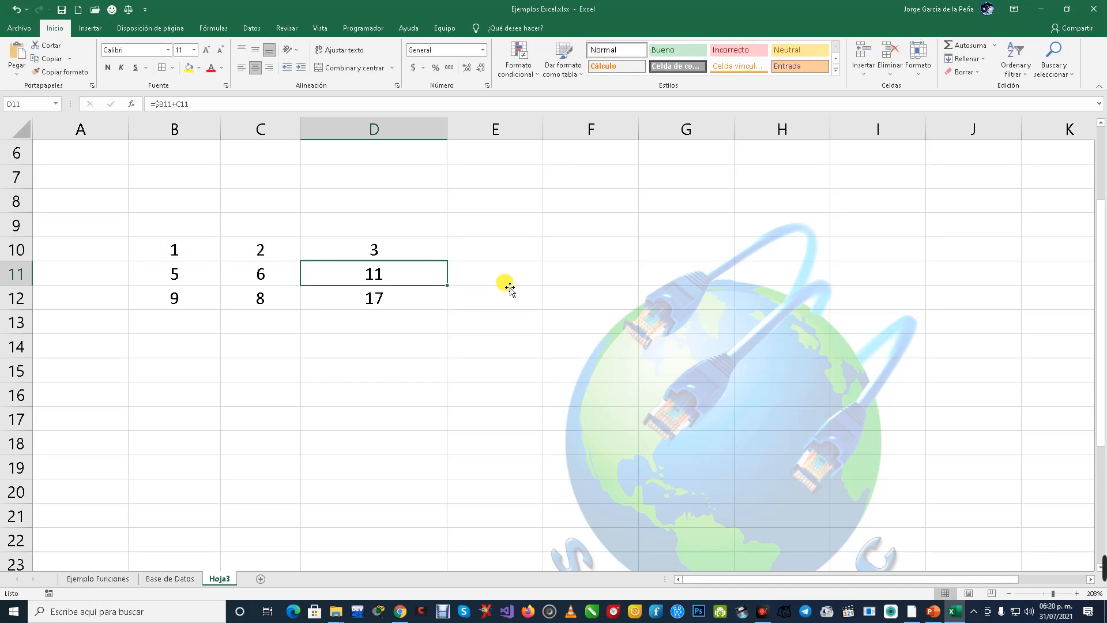
{"action": "key", "text": "F2"}
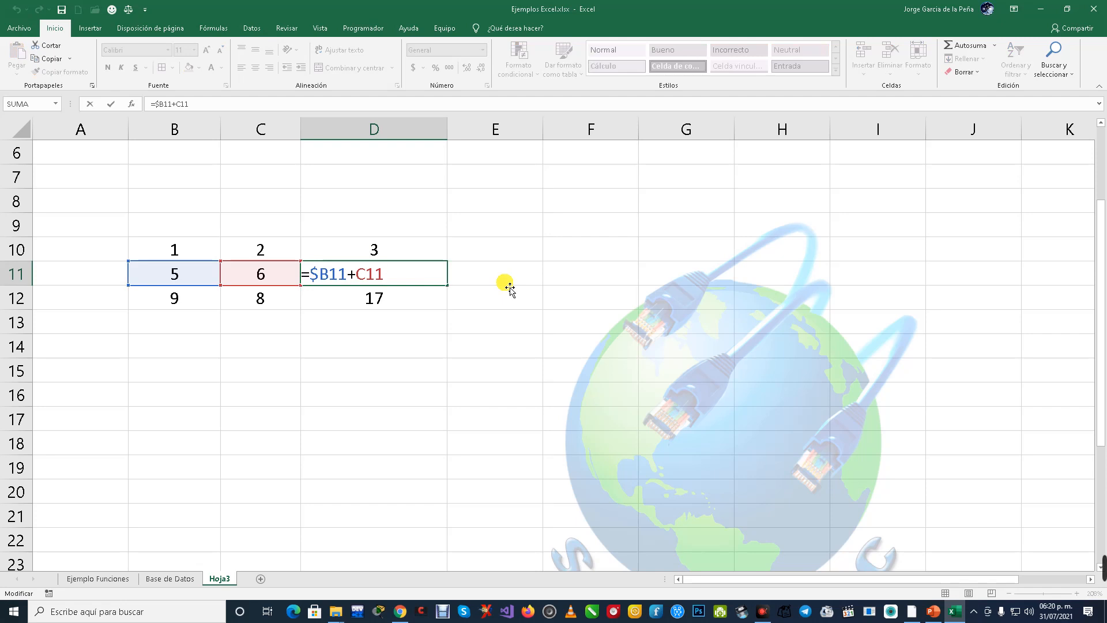
{"action": "key", "text": "Return"}
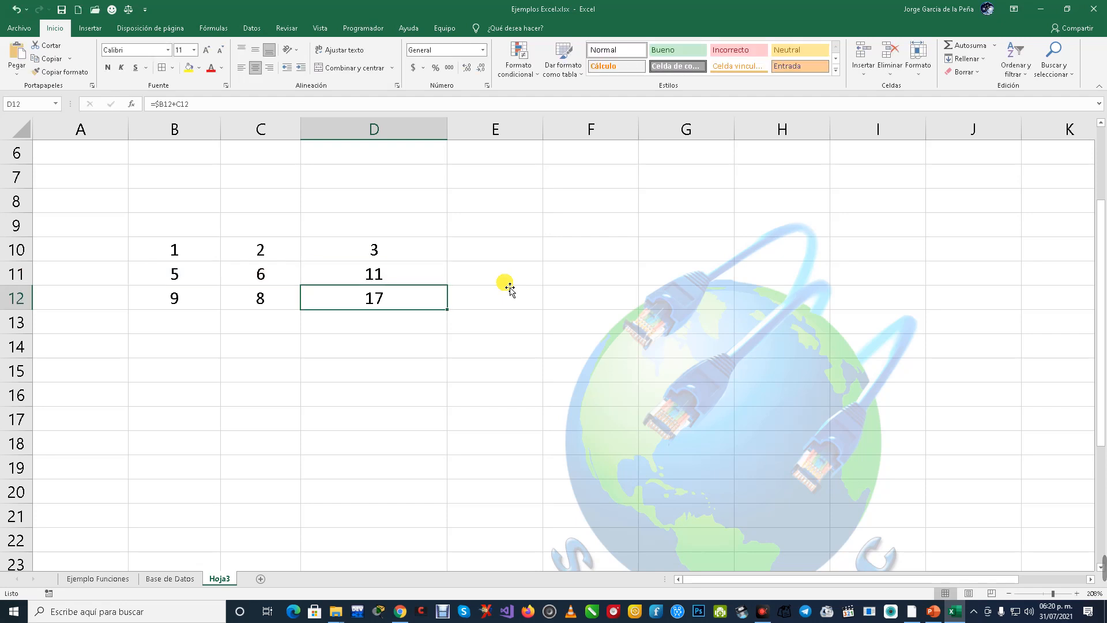
{"action": "key", "text": "F2"}
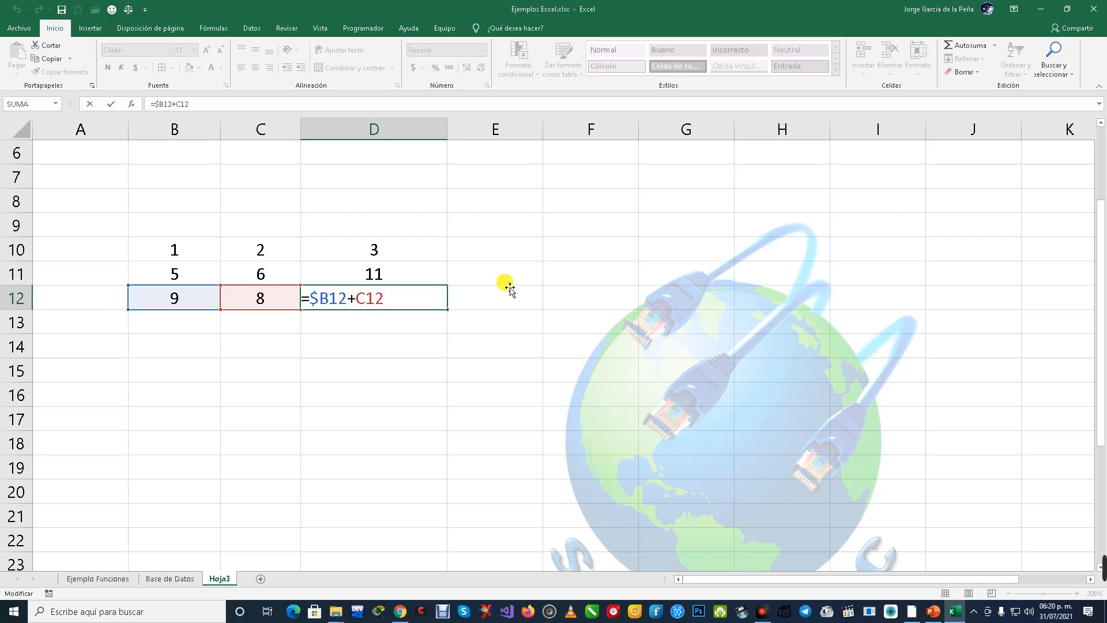
{"action": "key", "text": "Home"}
{"action": "key", "text": "Return"}
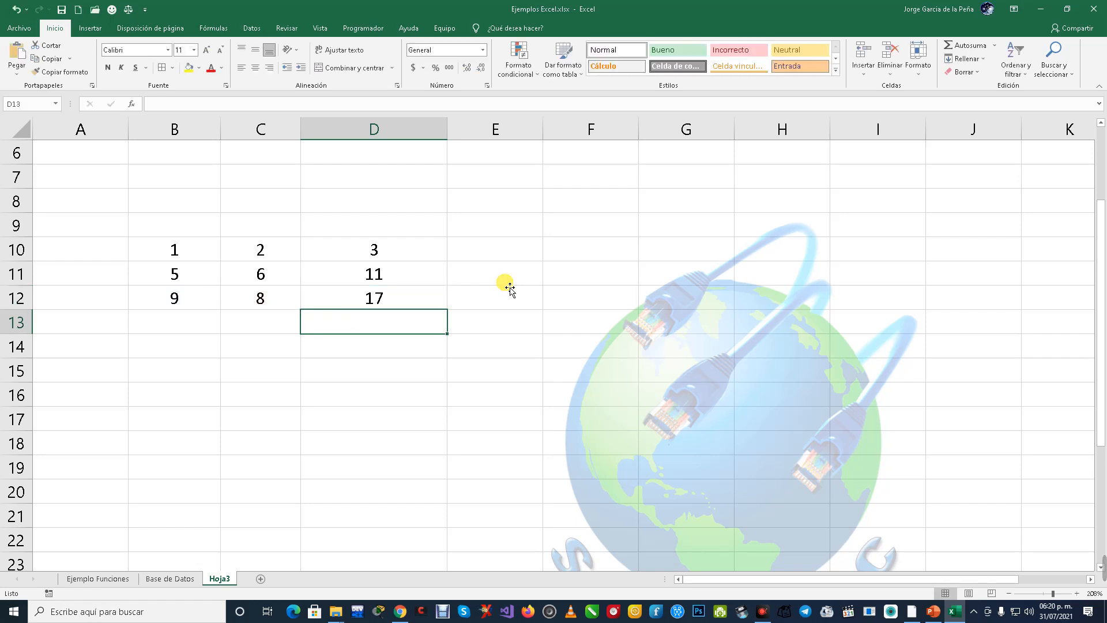
Step: Undo the fill of the $B10 formula in cells D11:D12
{"action": "key", "text": "Up"}
{"action": "key", "text": "Up"}
{"action": "key", "text": "shift+Down"}
{"action": "key", "text": "ctrl+z"}
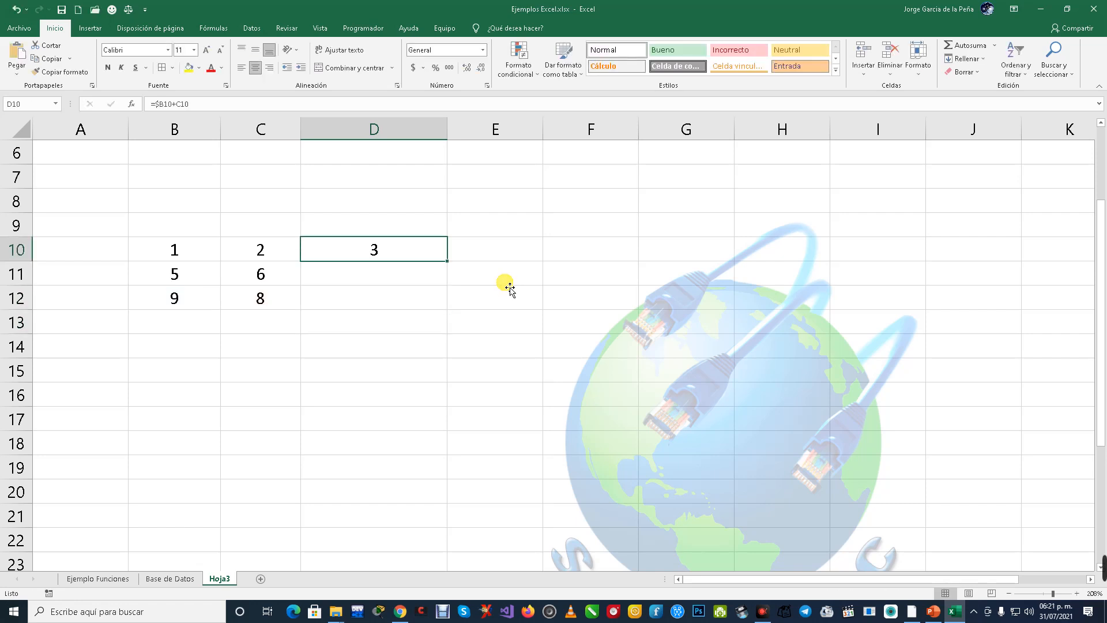
Step: Fix only the row of the B10 reference in D10, making it =B$10+C10, and fill the formula down through D12
{"action": "key", "text": "F2"}
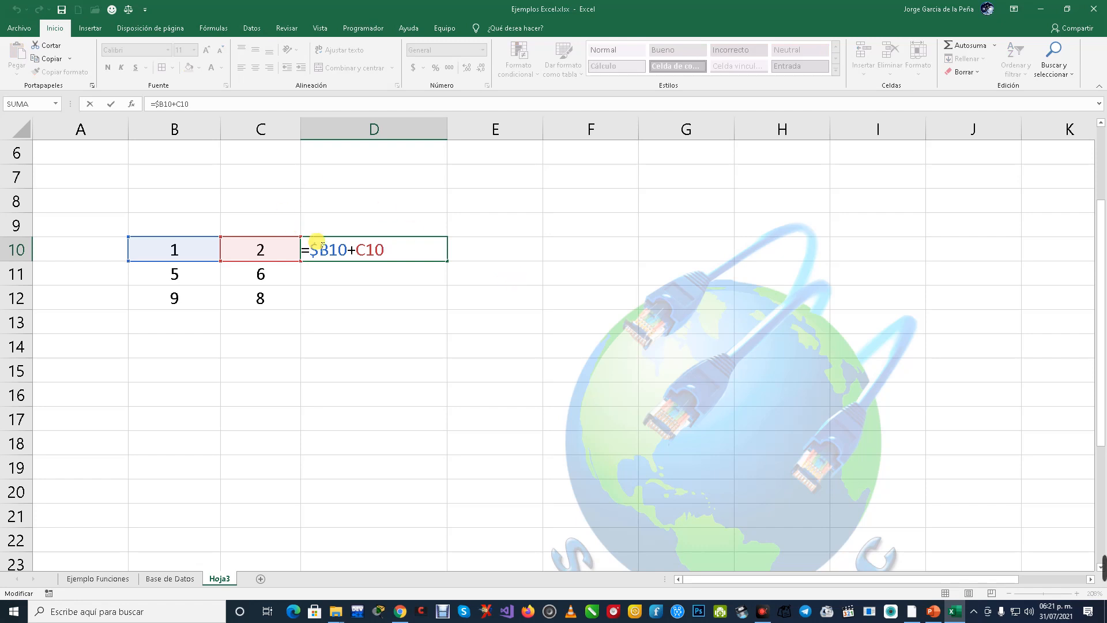
{"action": "left_click", "coordinate": [319, 250]}
{"action": "key", "text": "BackSpace"}
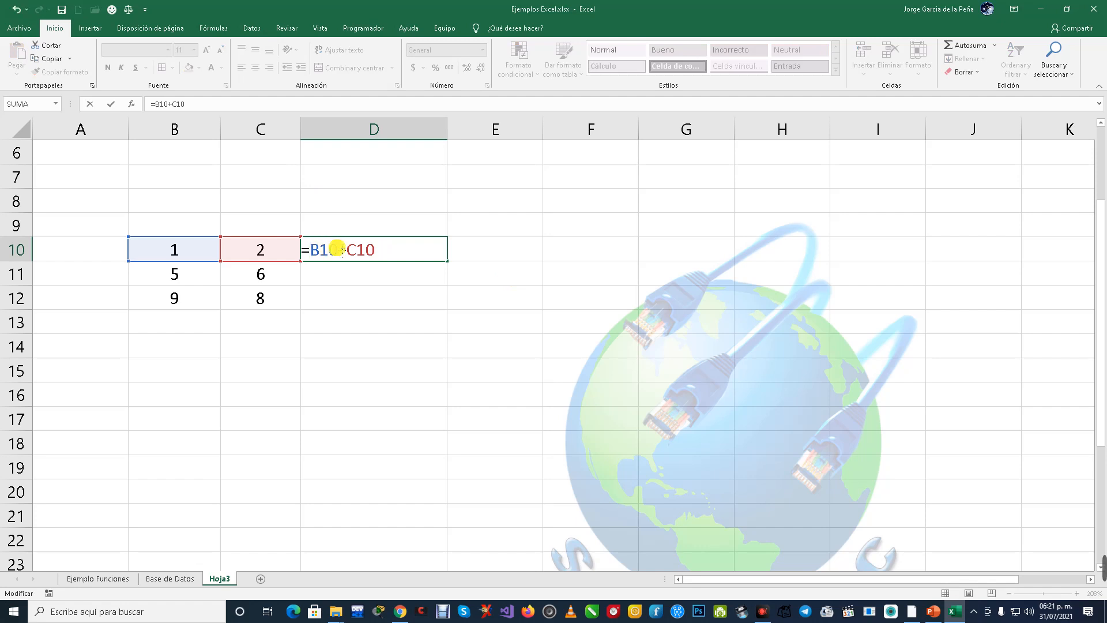
{"action": "key", "text": "Right"}
{"action": "type", "text": "$"}
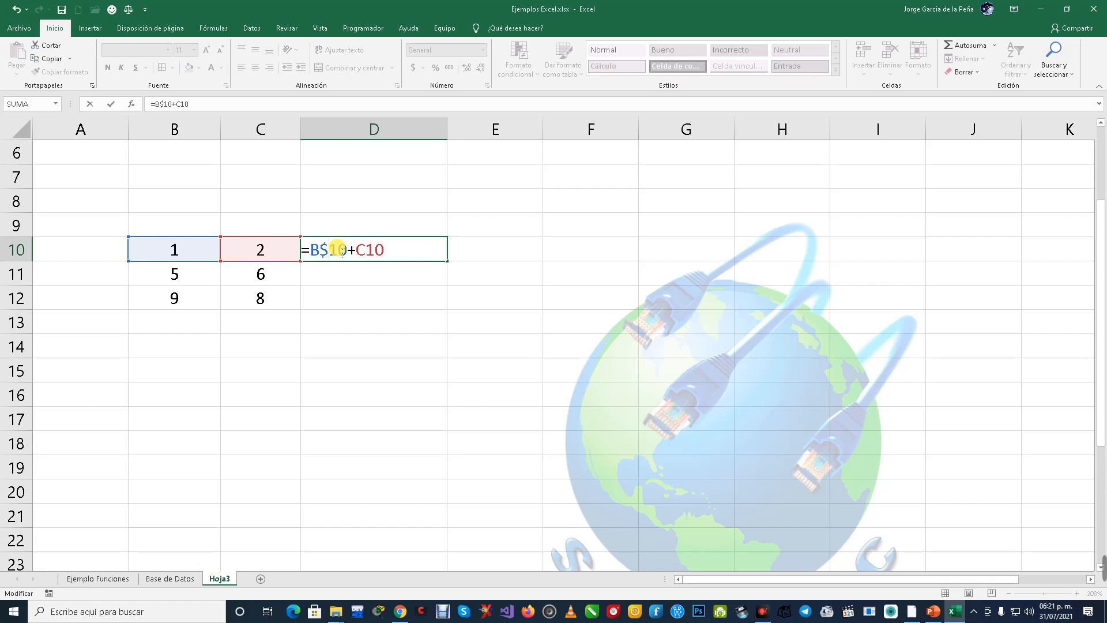
{"action": "key", "text": "Return"}
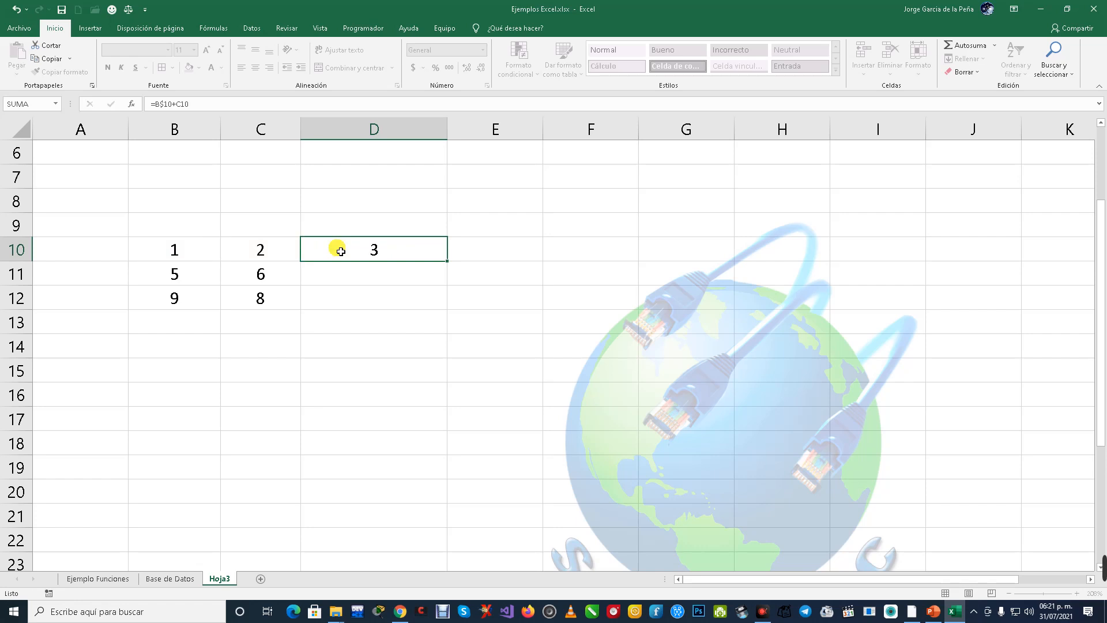
{"action": "left_click", "coordinate": [340, 252]}
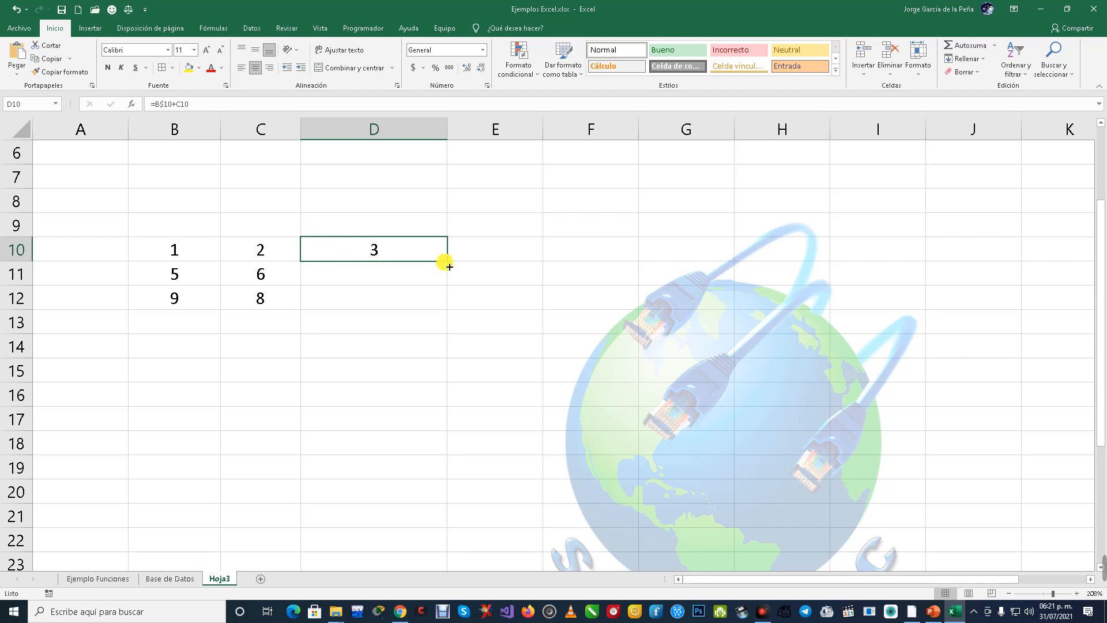
{"action": "left_click_drag", "start_coordinate": [449, 263], "coordinate": [453, 310]}
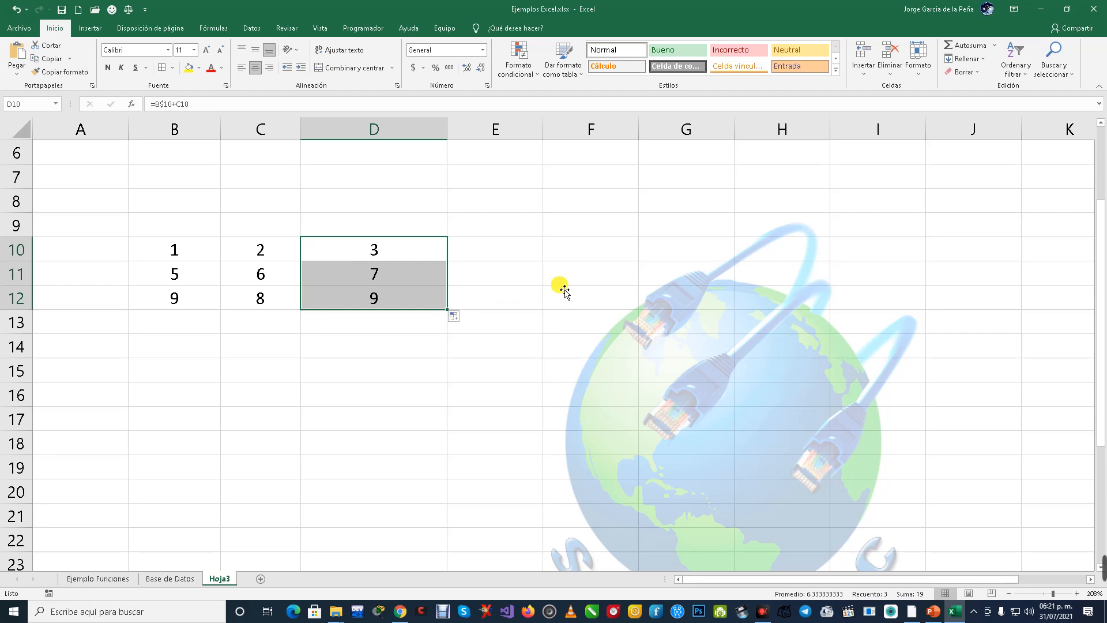
Step: Examine the formulas in D10, D11 and D12 to see how the fixed-row B$10 reference behaves beside the relative one
{"action": "left_click", "coordinate": [409, 257]}
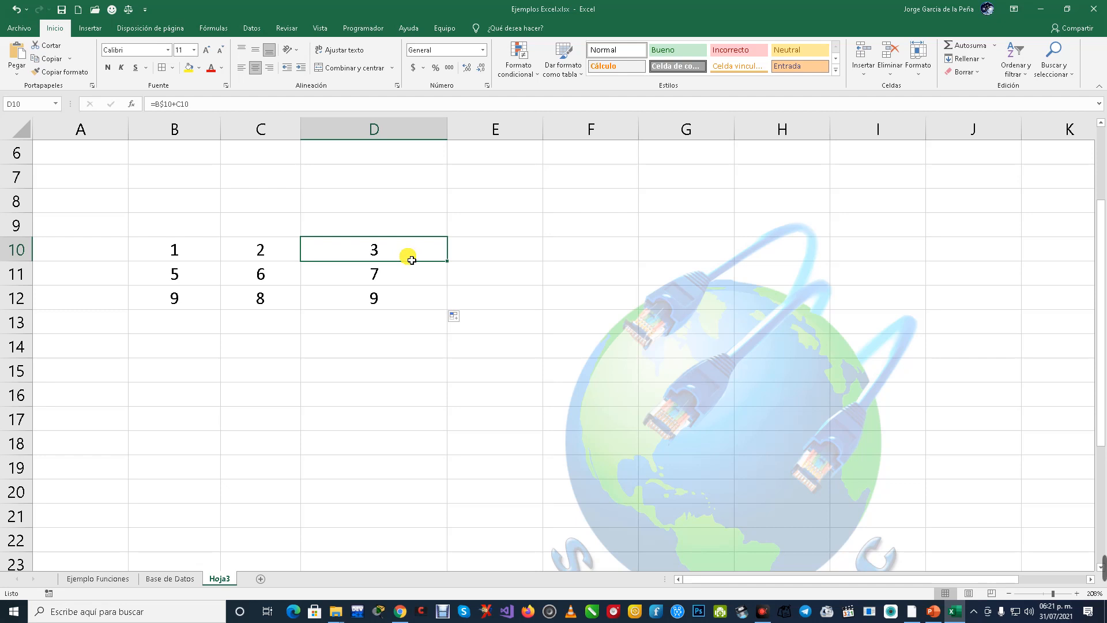
{"action": "double_click", "coordinate": [411, 260]}
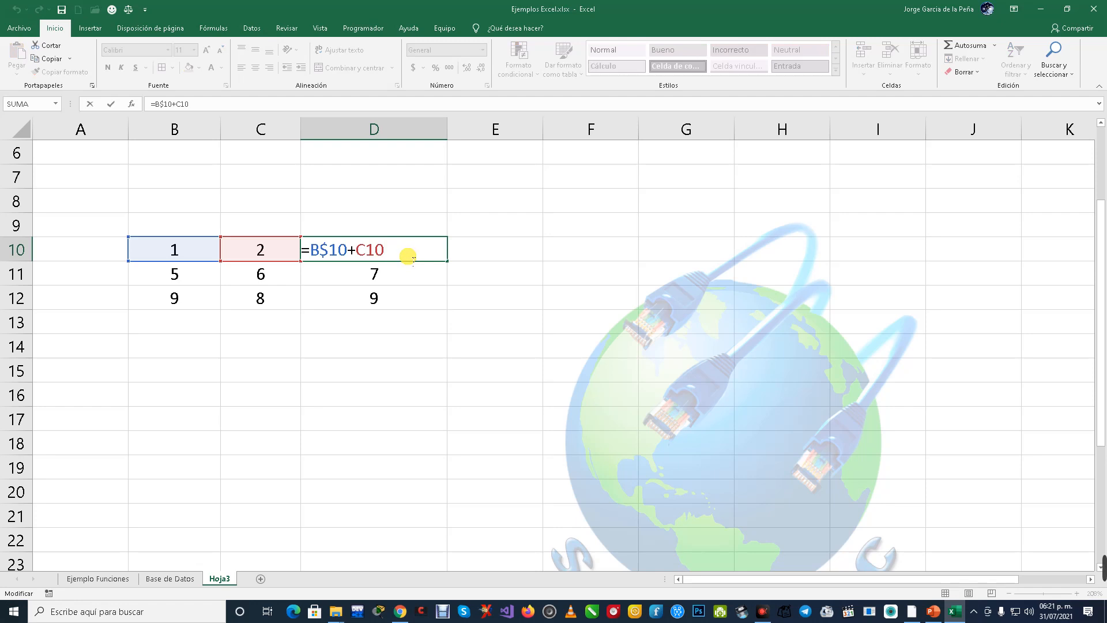
{"action": "key", "text": "Return"}
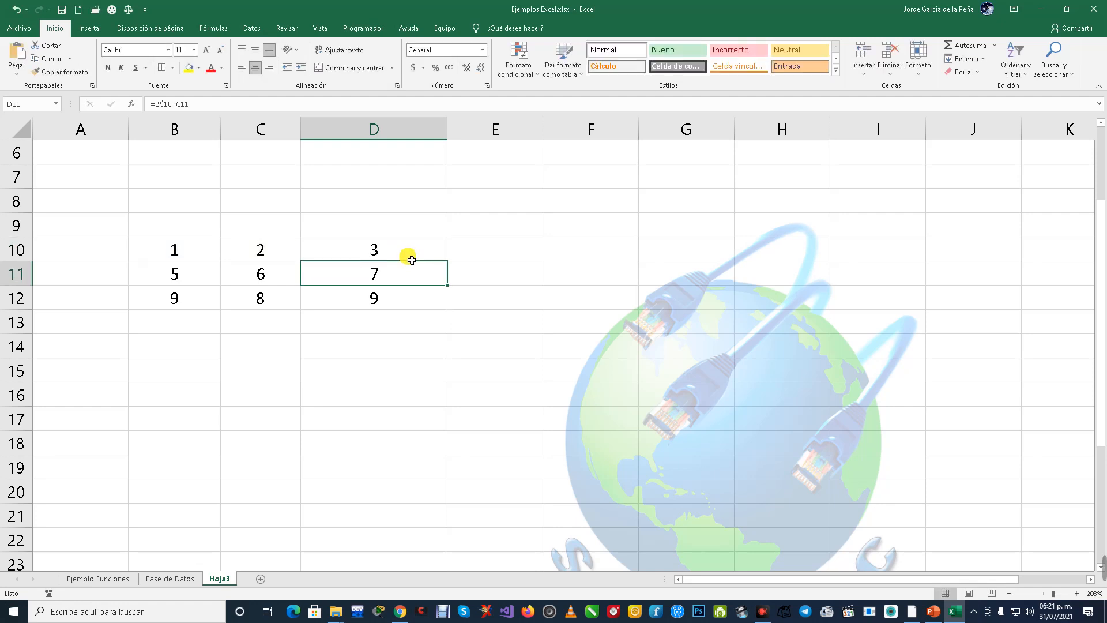
{"action": "key", "text": "F2"}
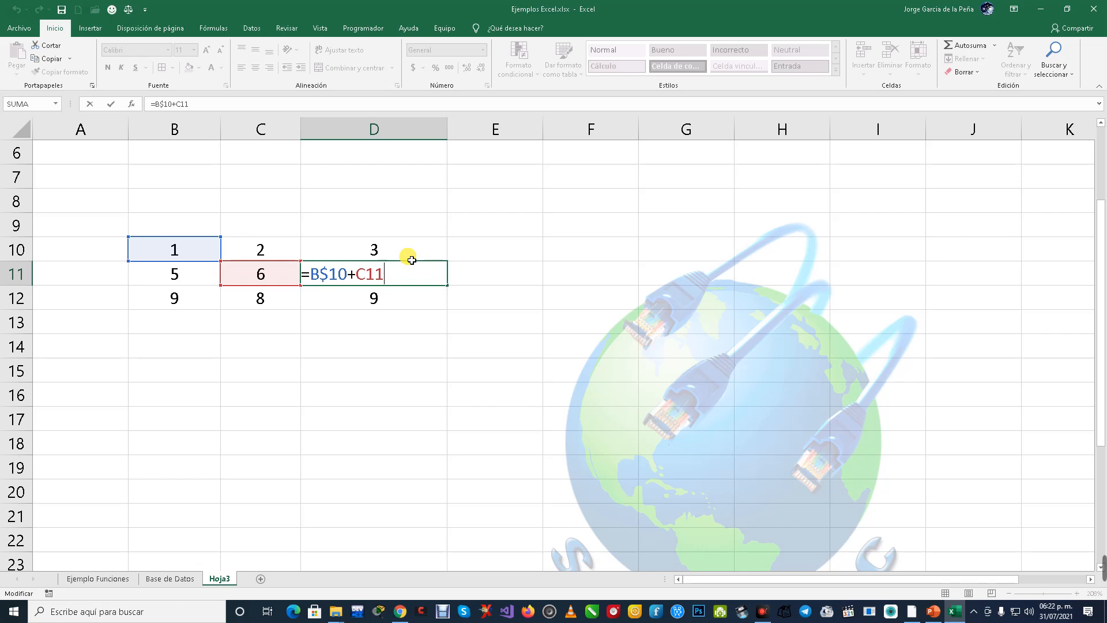
{"action": "key", "text": "Return"}
{"action": "key", "text": "F2"}
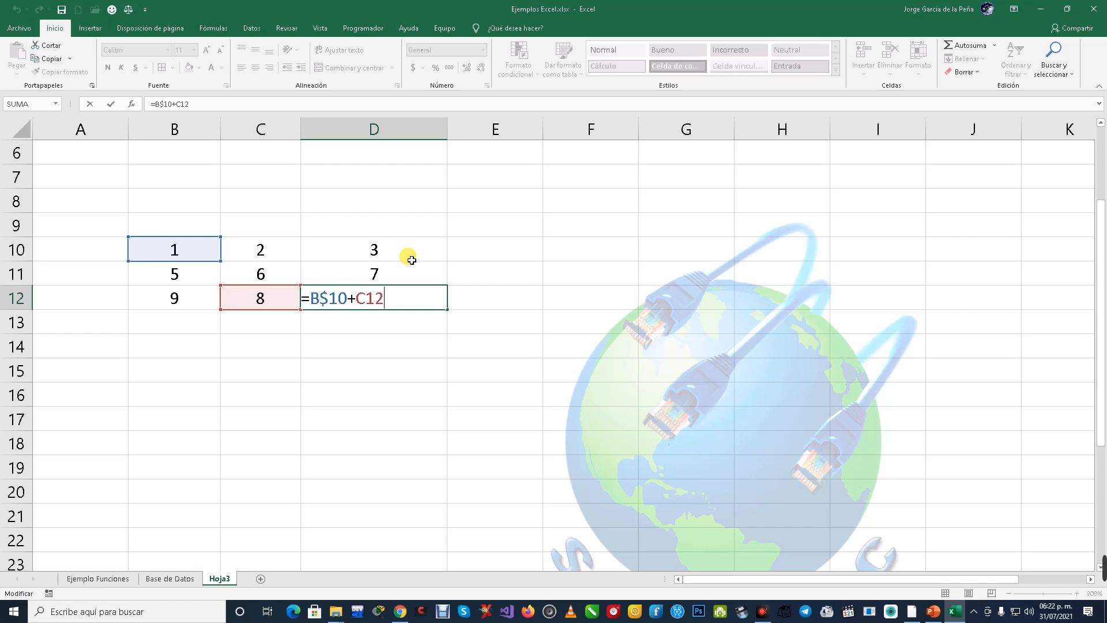
{"action": "key", "text": "Return"}
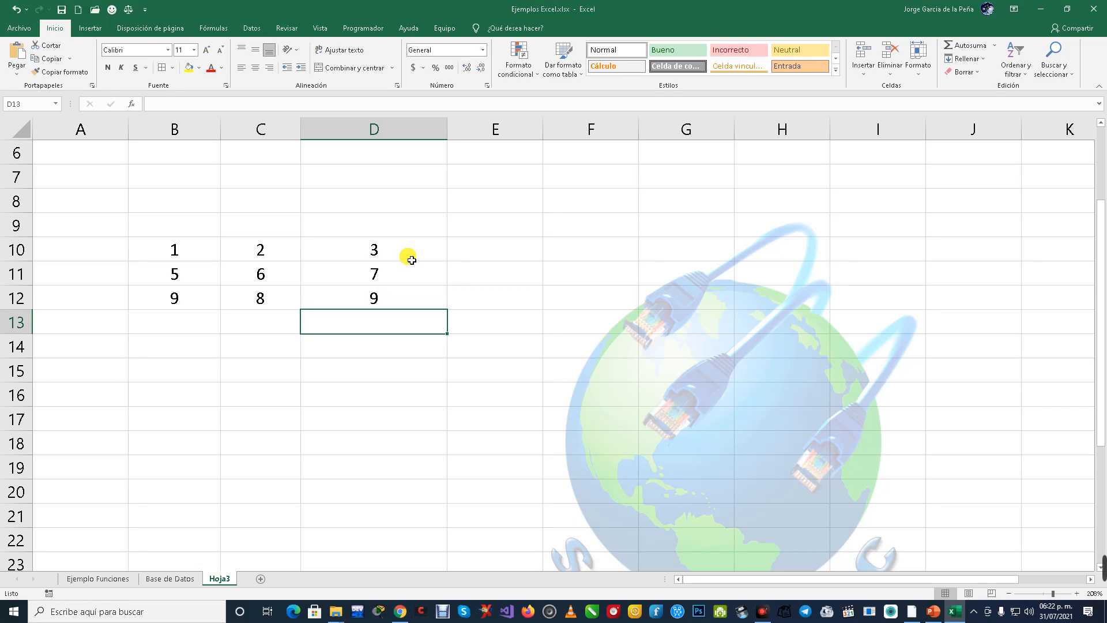
Step: Look through the Ejemplo Funciones and Base de Datos sheets and return to Hoja3
{"action": "left_click", "coordinate": [110, 579]}
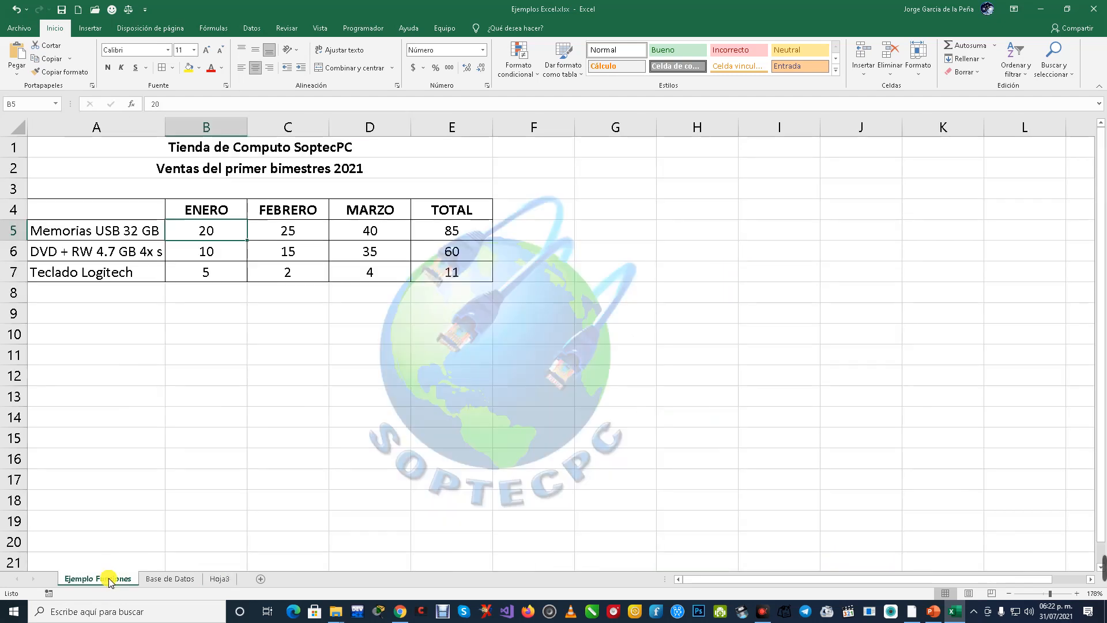
{"action": "left_click", "coordinate": [153, 579]}
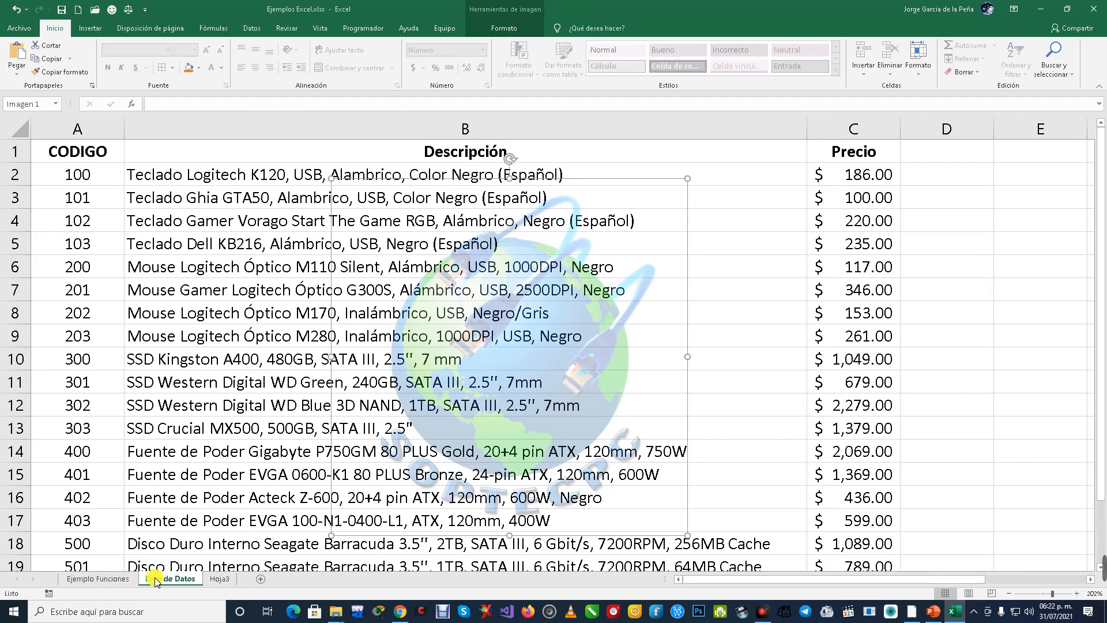
{"action": "left_click", "coordinate": [218, 579]}
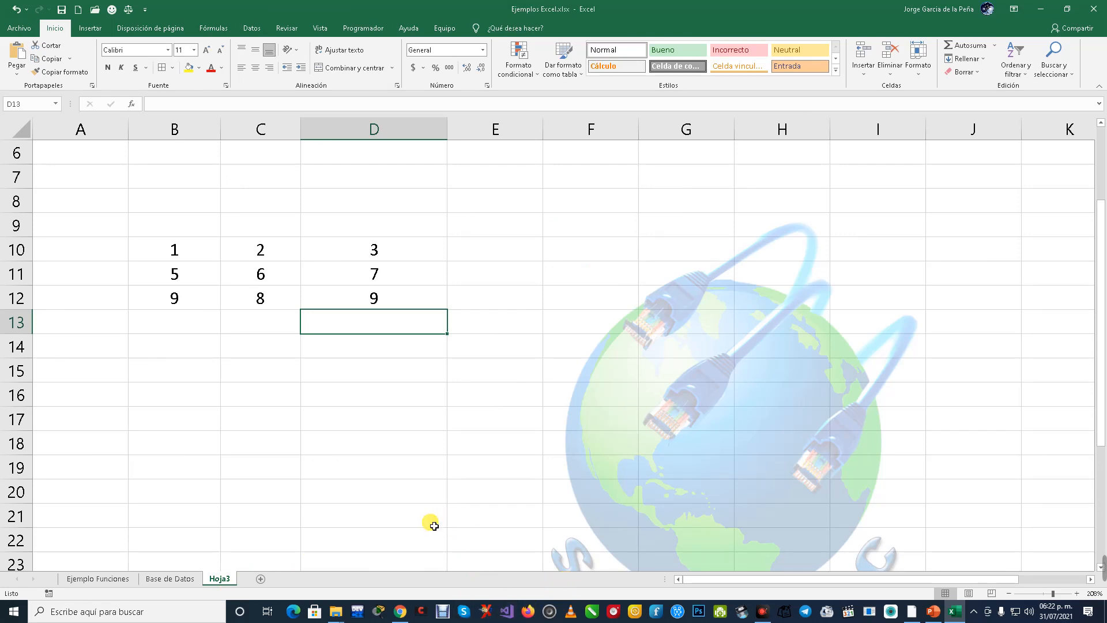
Step: Add a new blank worksheet after Hoja3
{"action": "left_click", "coordinate": [261, 579]}
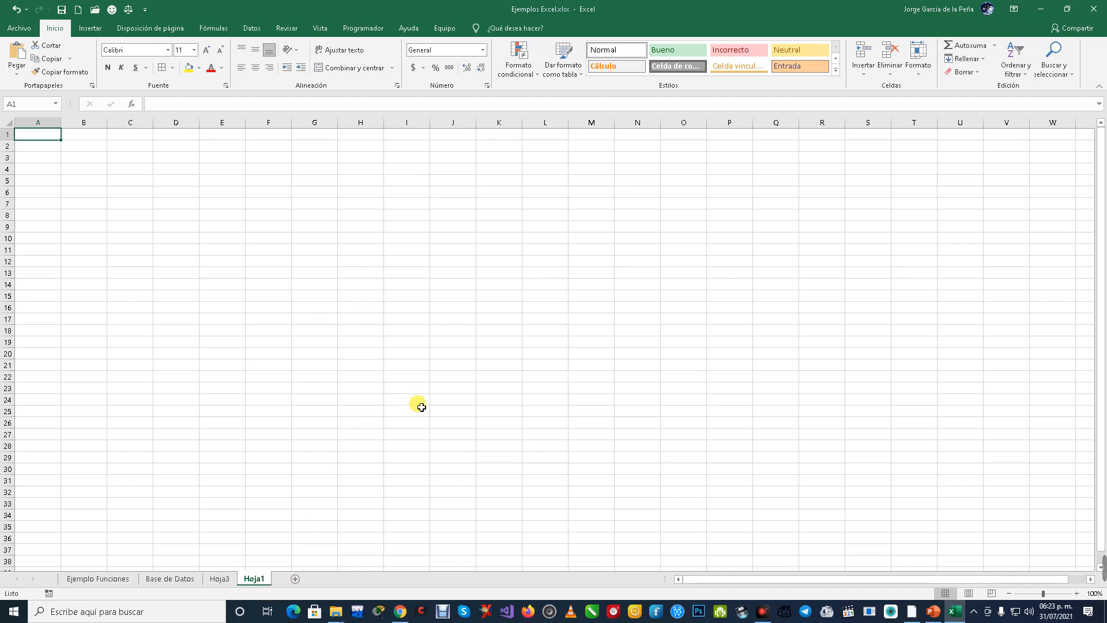
{"action": "left_click_drag", "start_coordinate": [1043, 593], "coordinate": [1051, 594]}
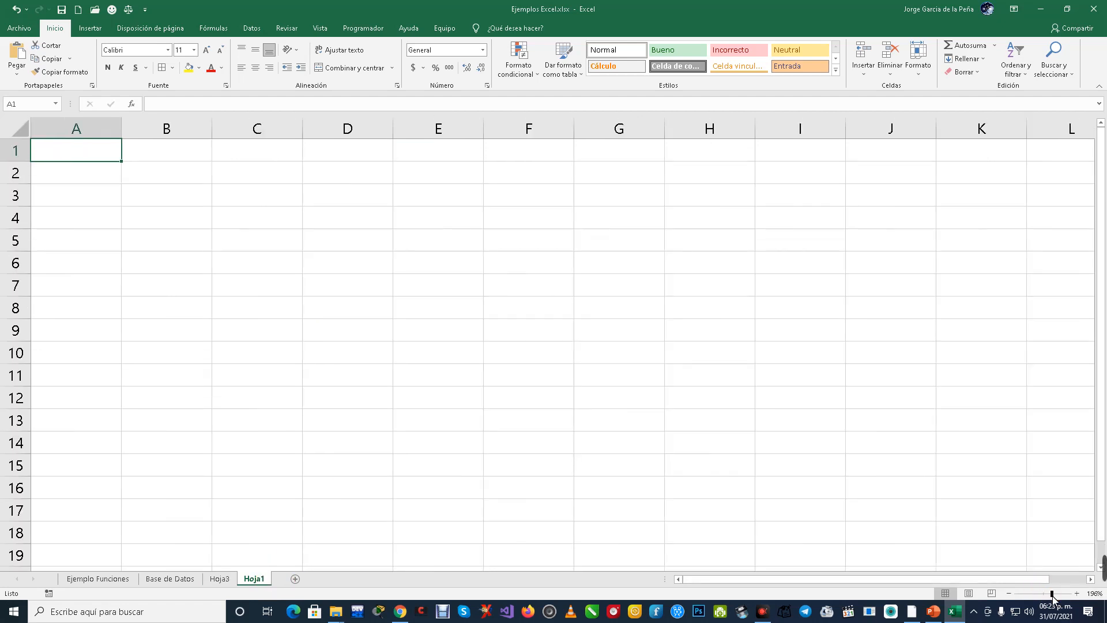
Step: Begin a formula in D6 of Hoja1 with a reference to the Memorias USB total in E5 of the Ejemplo Funciones sheet
{"action": "left_click", "coordinate": [280, 264]}
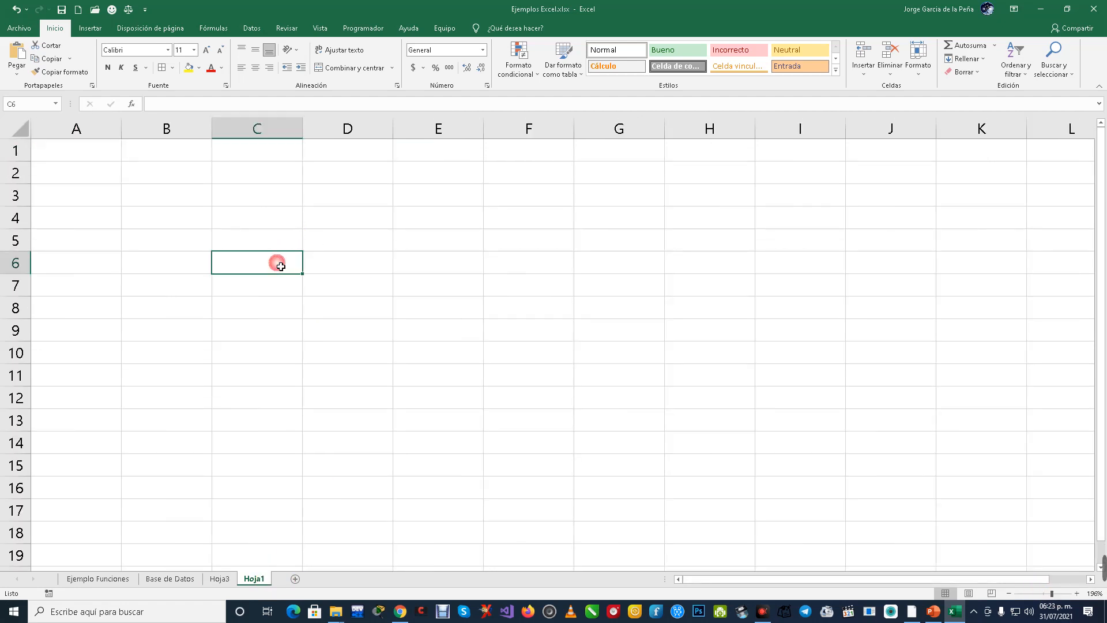
{"action": "left_click", "coordinate": [366, 268]}
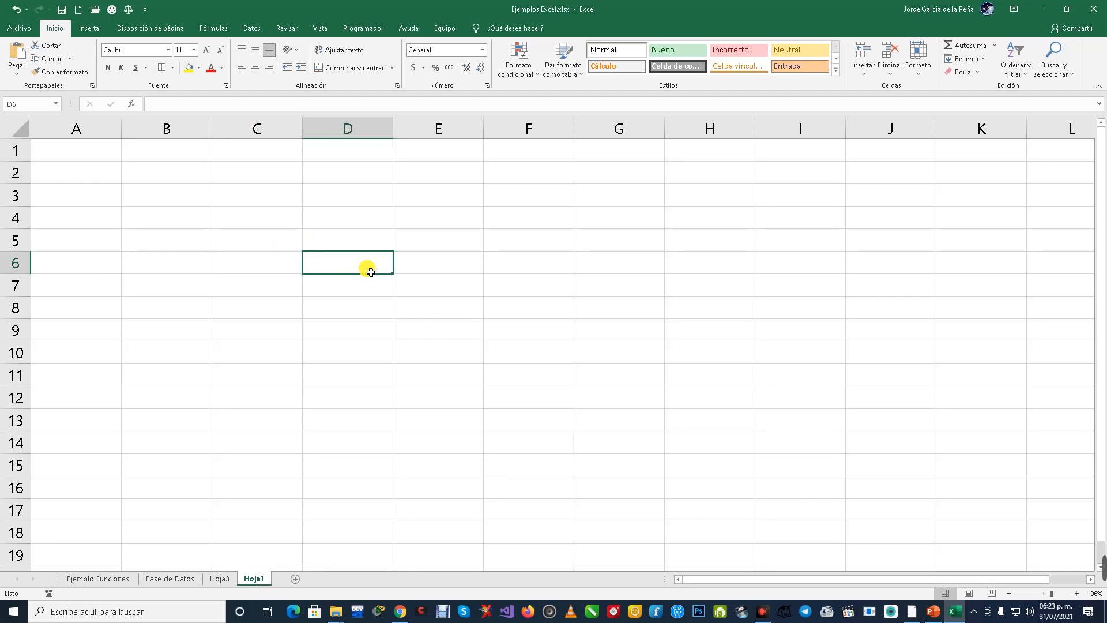
{"action": "type", "text": "="}
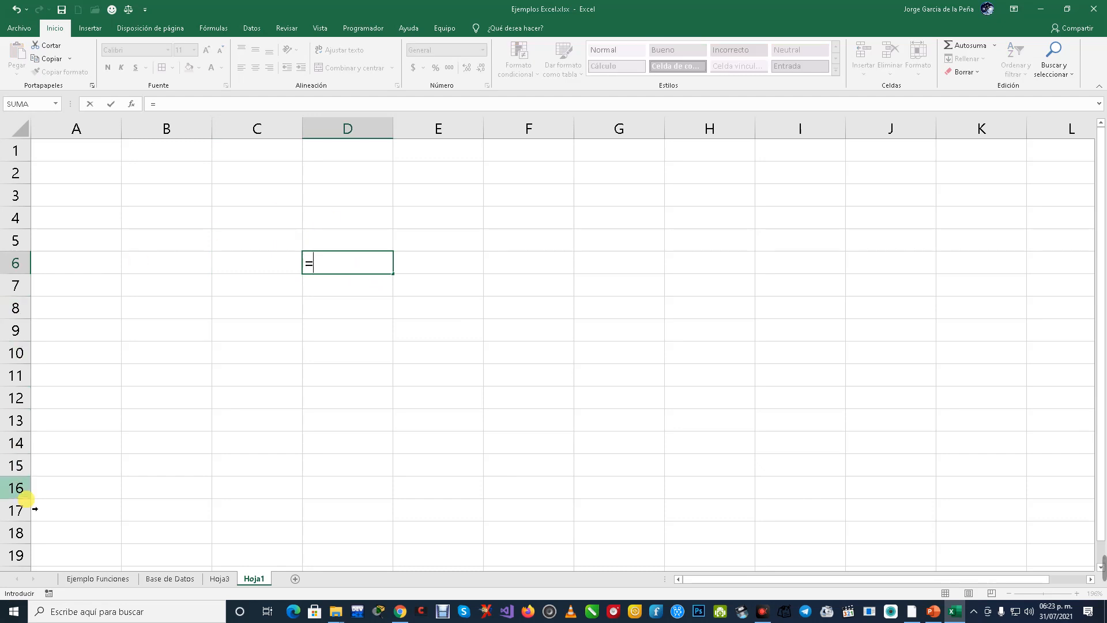
{"action": "left_click", "coordinate": [87, 579]}
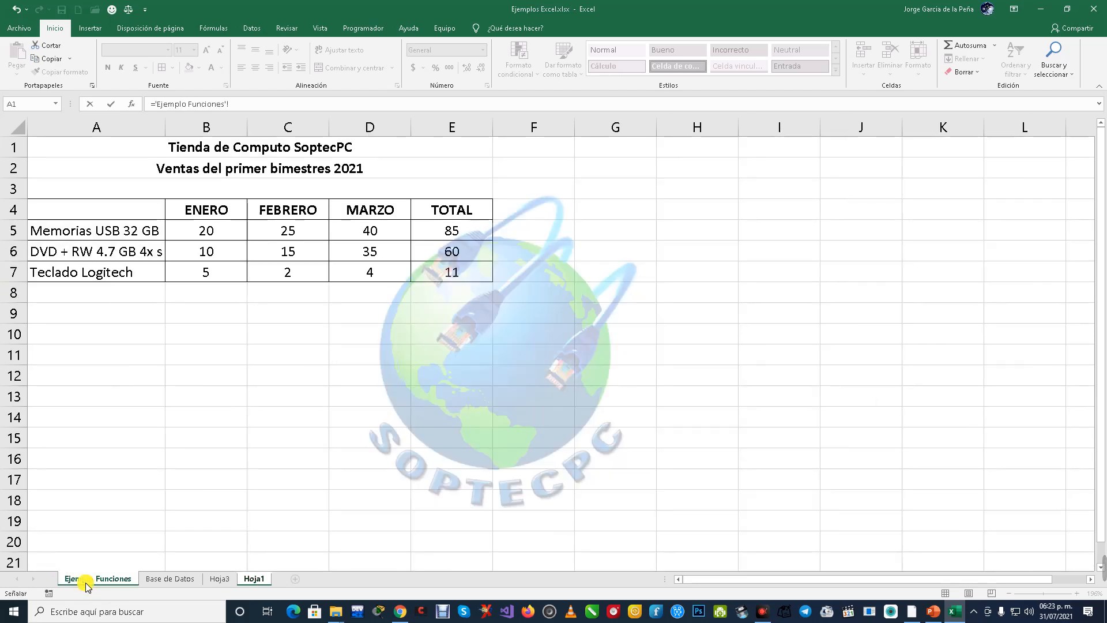
{"action": "left_click", "coordinate": [453, 233]}
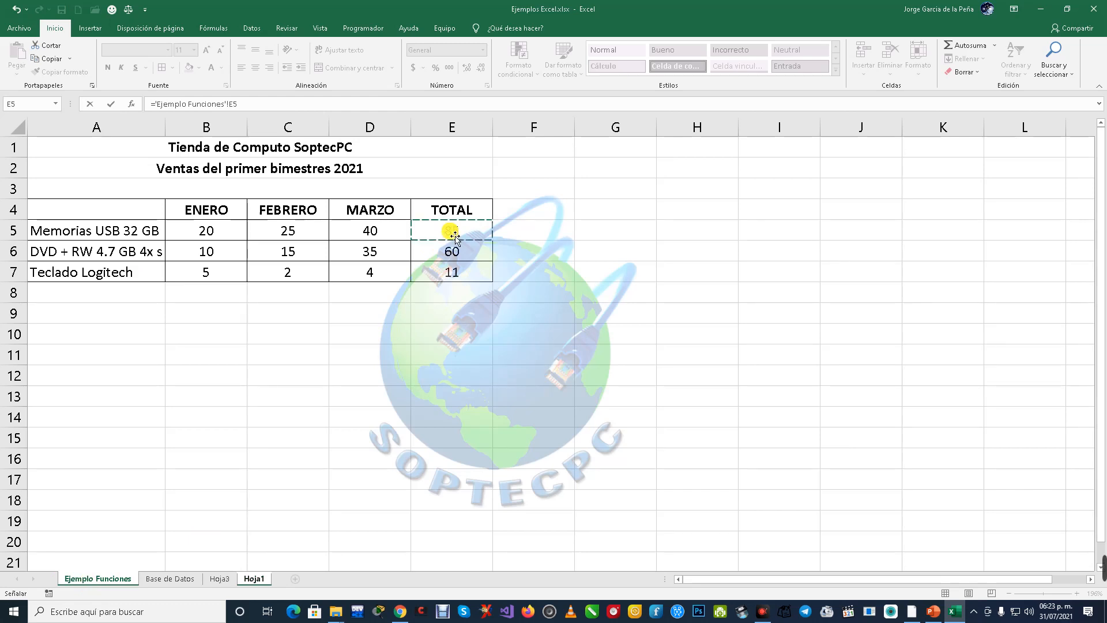
Step: Try to complete the D6 formula on Hoja1 by adding cell D10 of Hoja3 to the E5 reference
{"action": "left_click", "coordinate": [252, 578]}
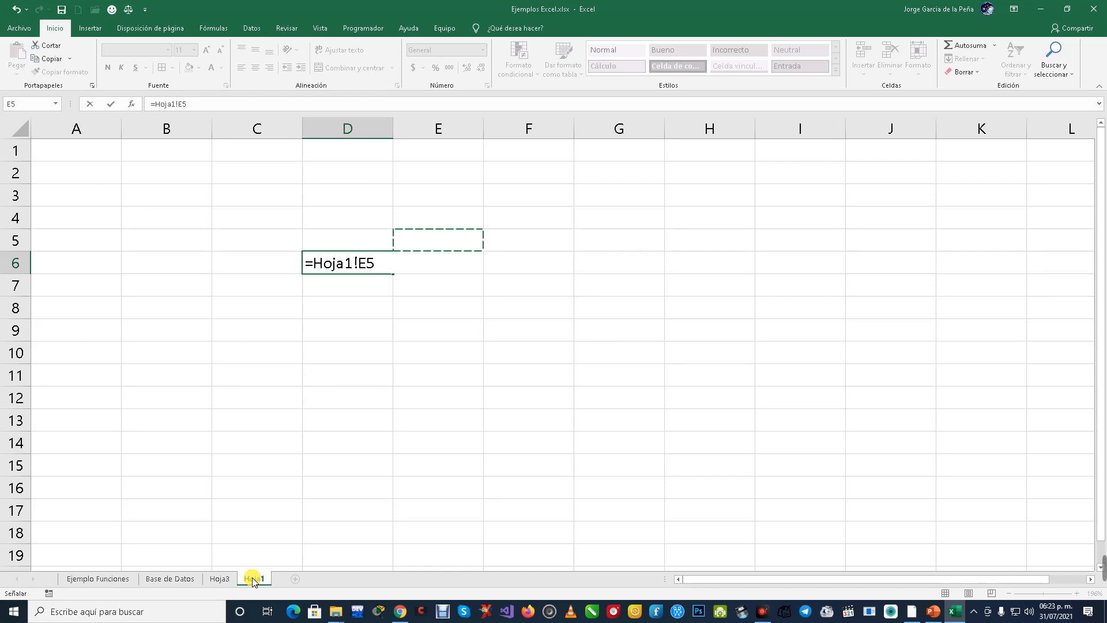
{"action": "type", "text": "+"}
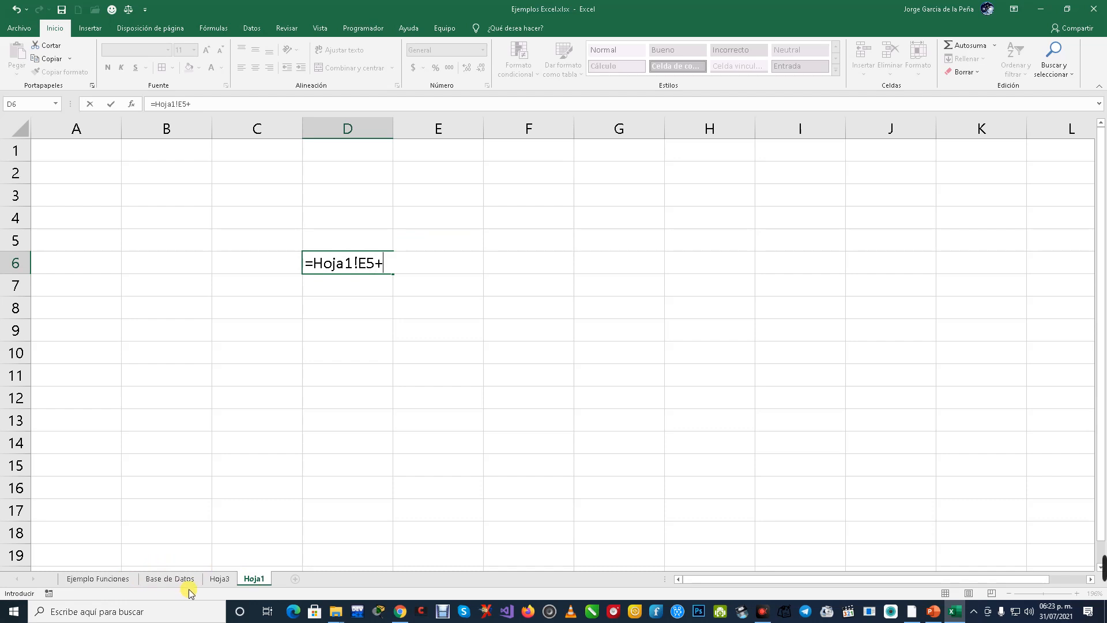
{"action": "left_click", "coordinate": [215, 581]}
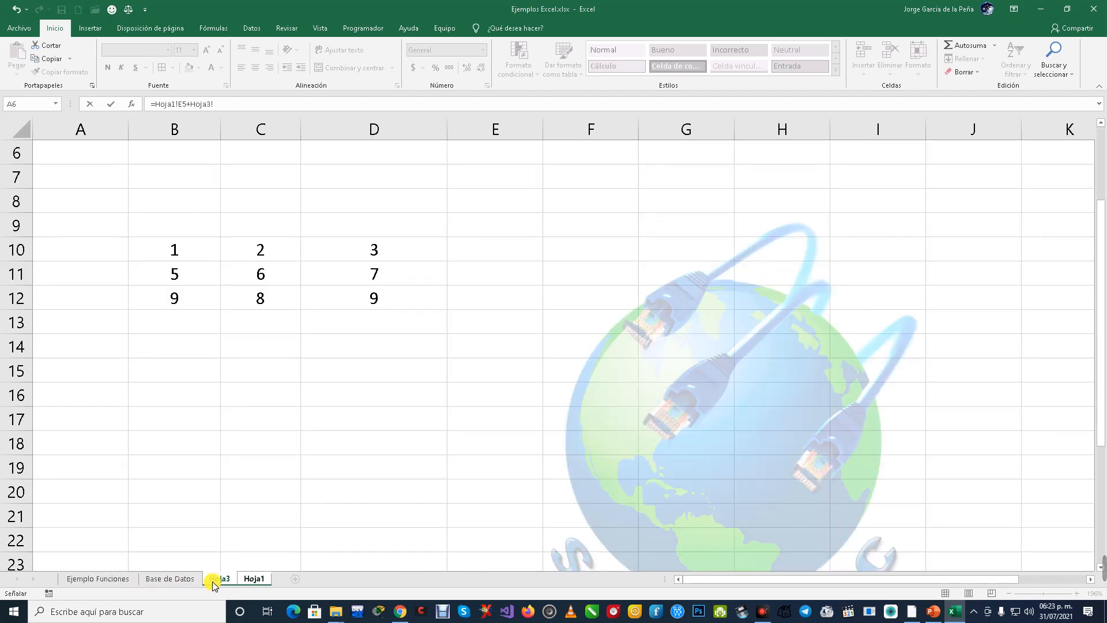
{"action": "left_click", "coordinate": [373, 256]}
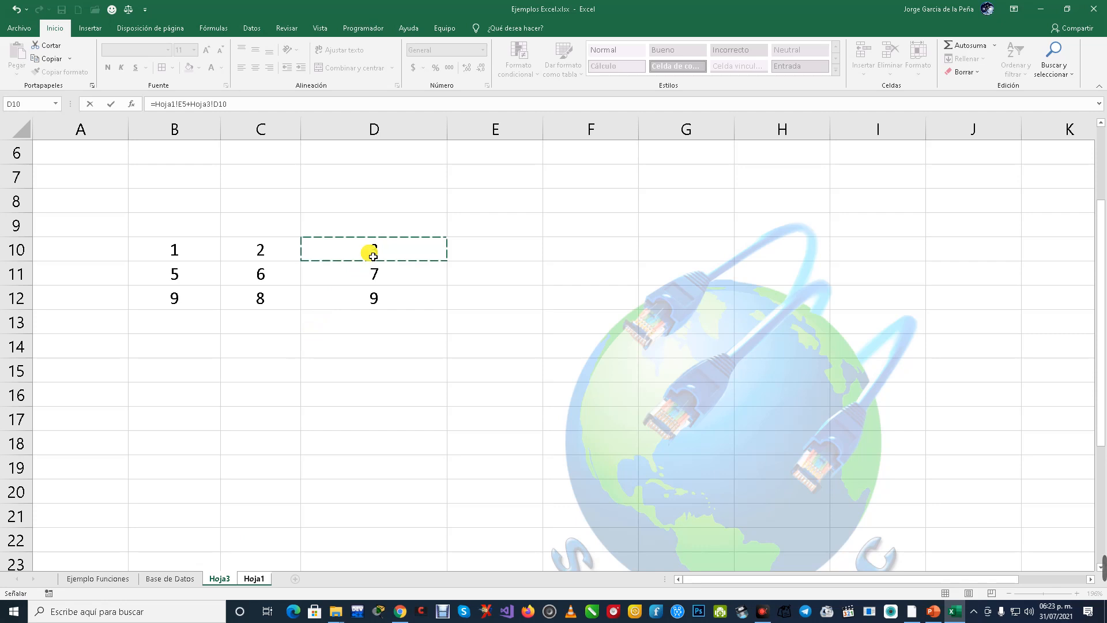
{"action": "left_click", "coordinate": [267, 583]}
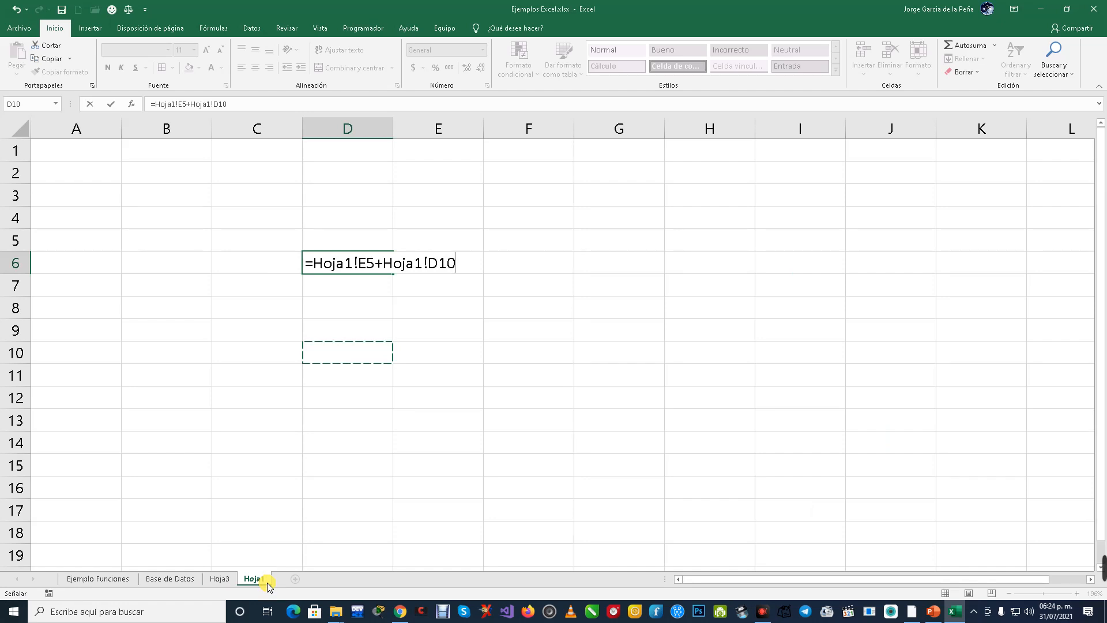
{"action": "key", "text": "Return"}
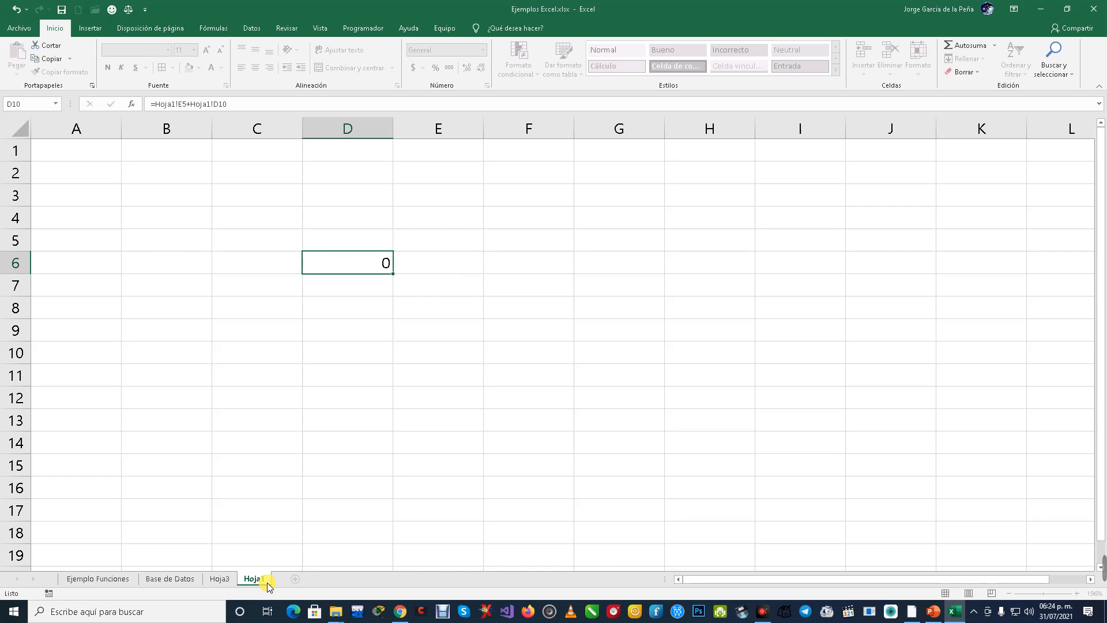
{"action": "key", "text": "Up"}
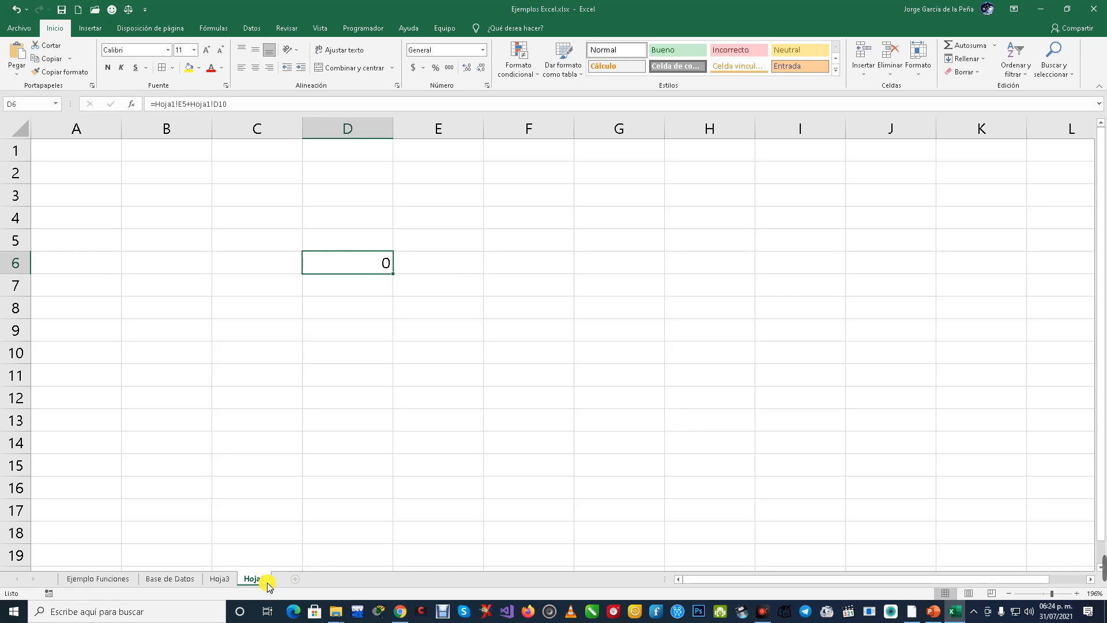
{"action": "left_click", "coordinate": [218, 582]}
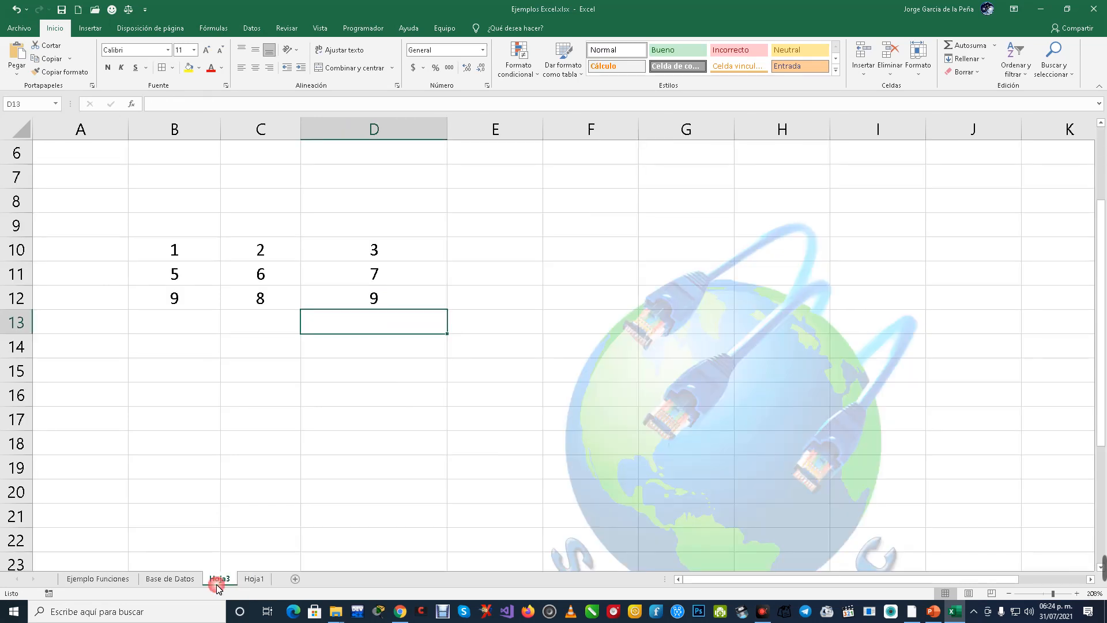
{"action": "left_click", "coordinate": [250, 583]}
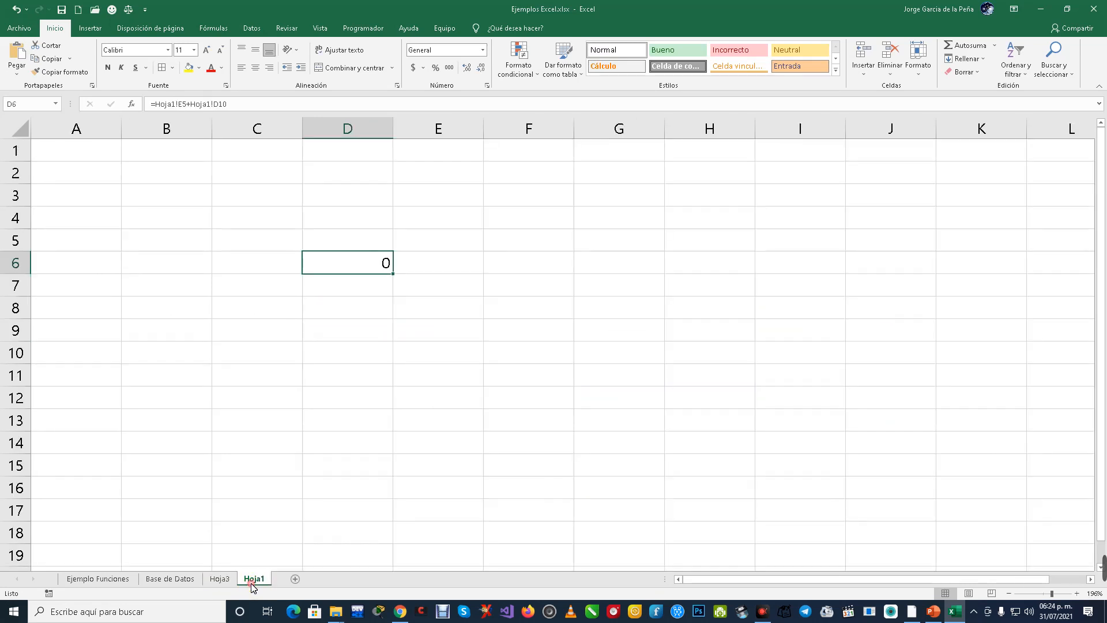
Step: Delete the incorrect formula from cell D6 of Hoja1, leaving the cell empty
{"action": "left_click", "coordinate": [374, 266]}
{"action": "double_click", "coordinate": [374, 265]}
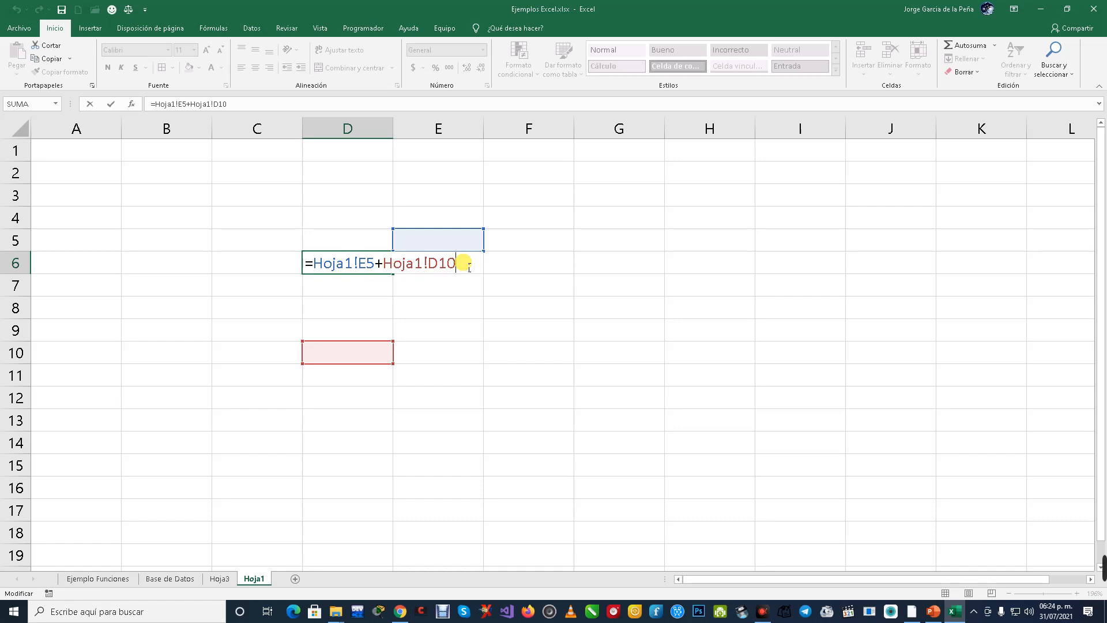
{"action": "key", "text": "BackSpace"}
{"action": "key", "text": "BackSpace"}
{"action": "key", "text": "BackSpace"}
{"action": "key", "text": "BackSpace"}
{"action": "key", "text": "BackSpace"}
{"action": "key", "text": "BackSpace"}
{"action": "key", "text": "BackSpace"}
{"action": "key", "text": "BackSpace"}
{"action": "key", "text": "BackSpace"}
{"action": "key", "text": "BackSpace"}
{"action": "key", "text": "BackSpace"}
{"action": "key", "text": "BackSpace"}
{"action": "key", "text": "BackSpace"}
{"action": "key", "text": "BackSpace"}
{"action": "key", "text": "BackSpace"}
{"action": "key", "text": "BackSpace"}
{"action": "key", "text": "BackSpace"}
{"action": "key", "text": "BackSpace"}
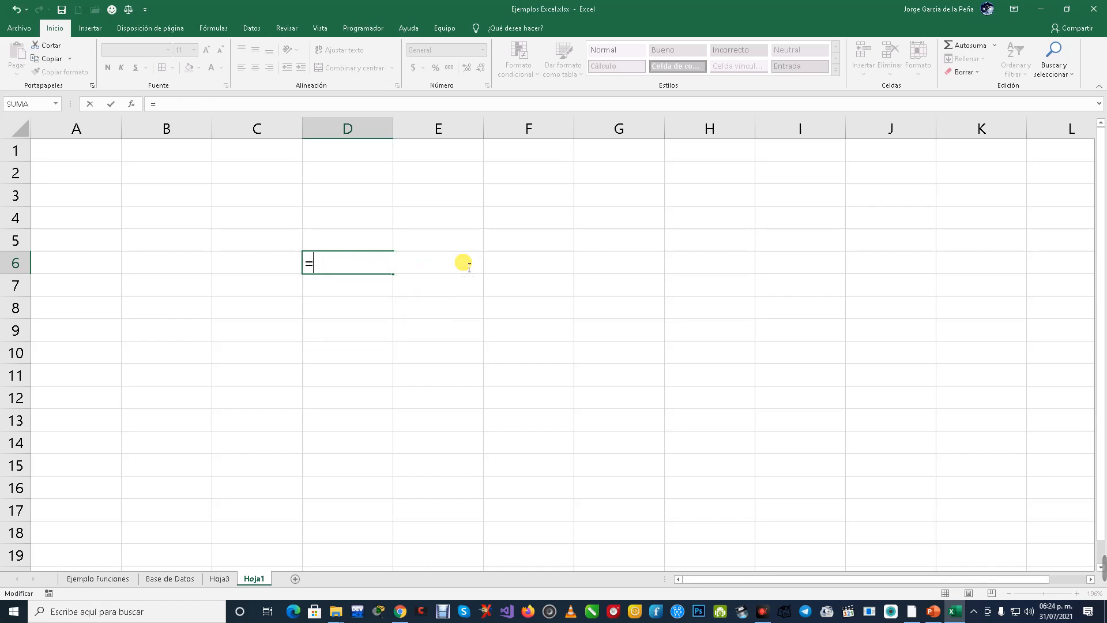
{"action": "key", "text": "Escape"}
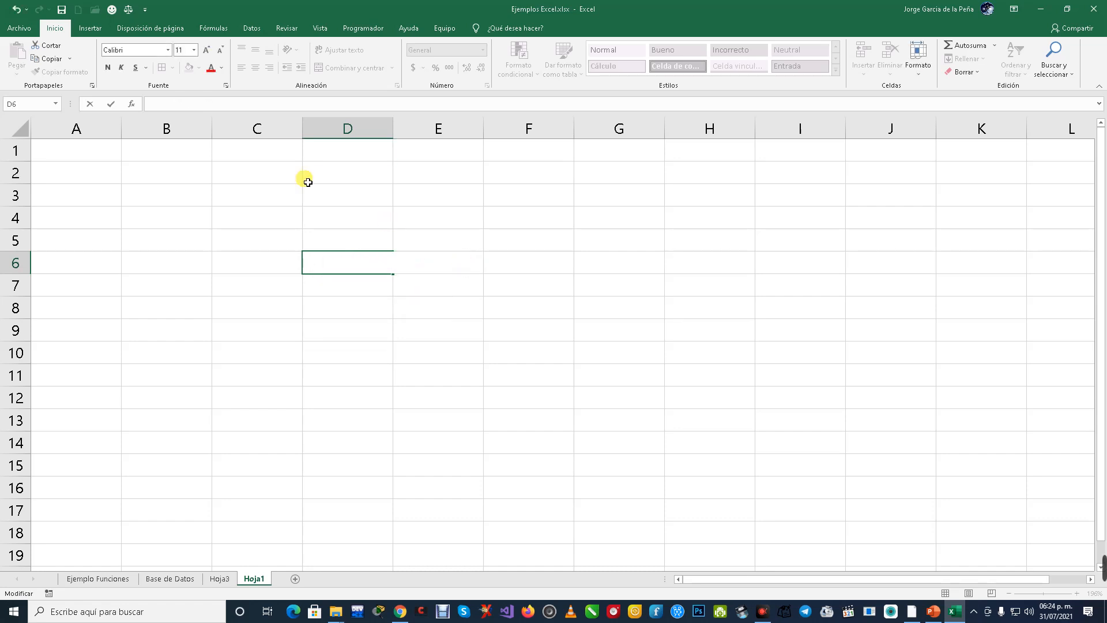
Step: Enter the formula ='Ejemplo Funciones'!B5+Hoja3!B10 in A6 of Hoja1 to add the cells from both sheets
{"action": "left_click", "coordinate": [71, 265]}
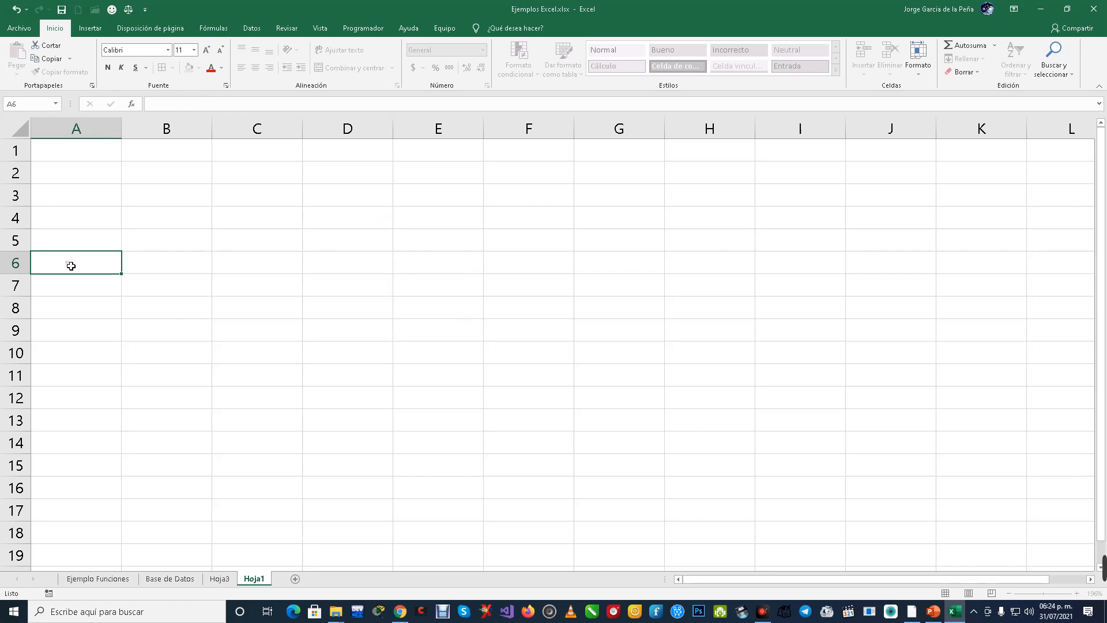
{"action": "left_click", "coordinate": [110, 581]}
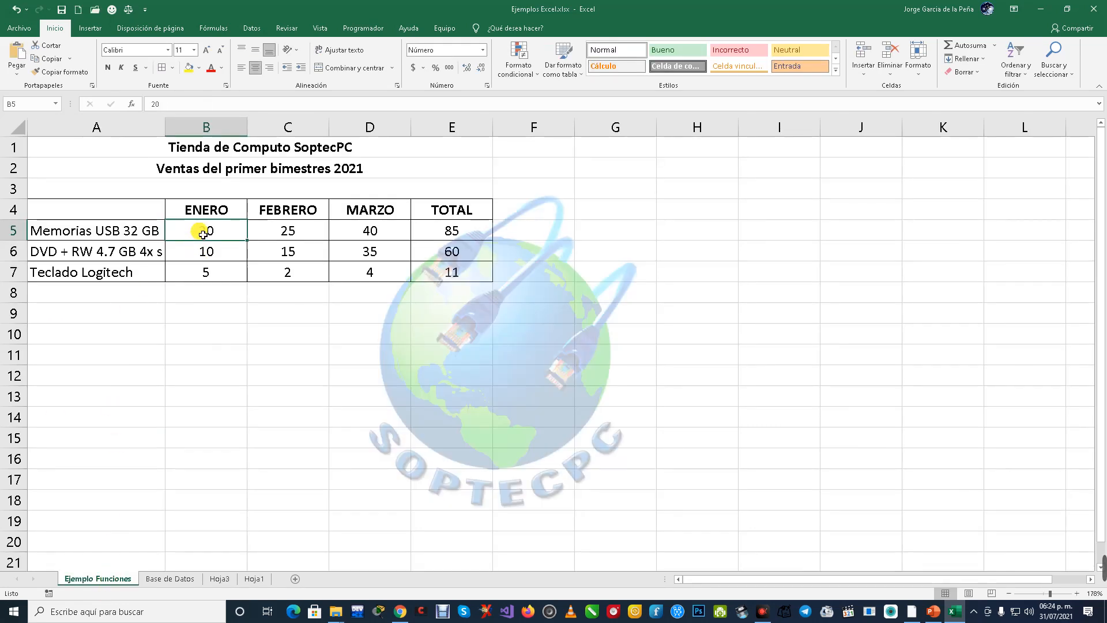
{"action": "left_click", "coordinate": [257, 579]}
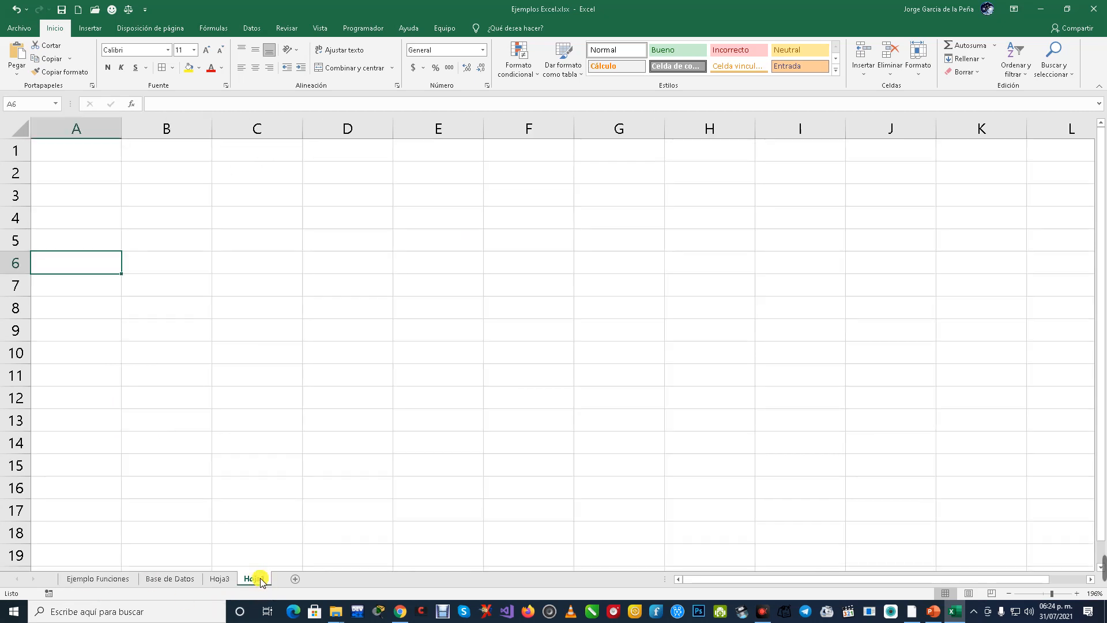
{"action": "type", "text": "="}
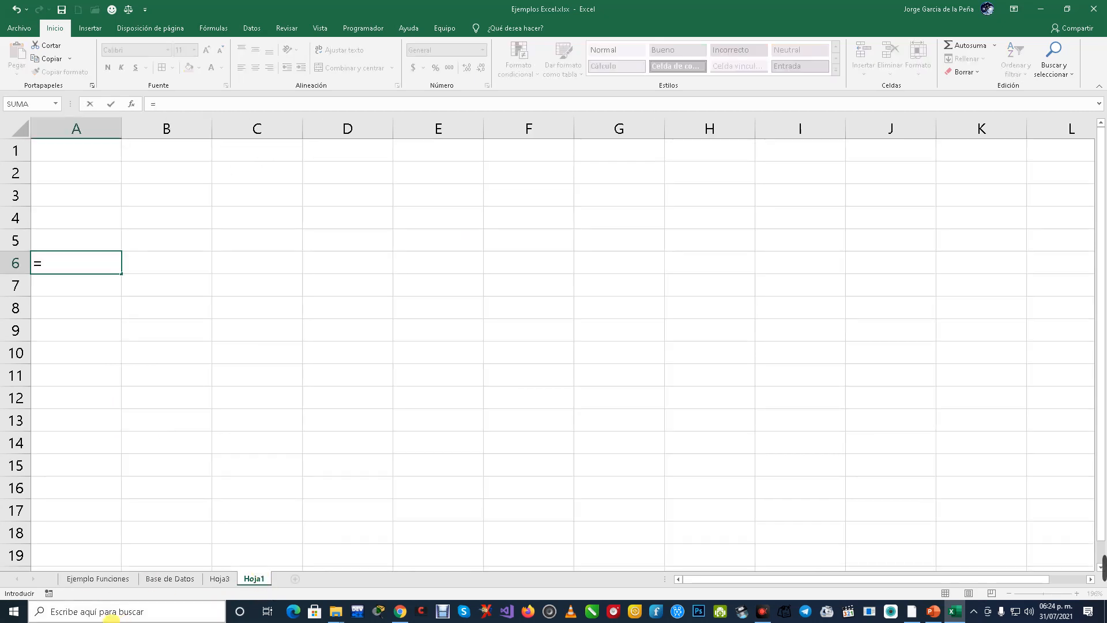
{"action": "left_click", "coordinate": [122, 579]}
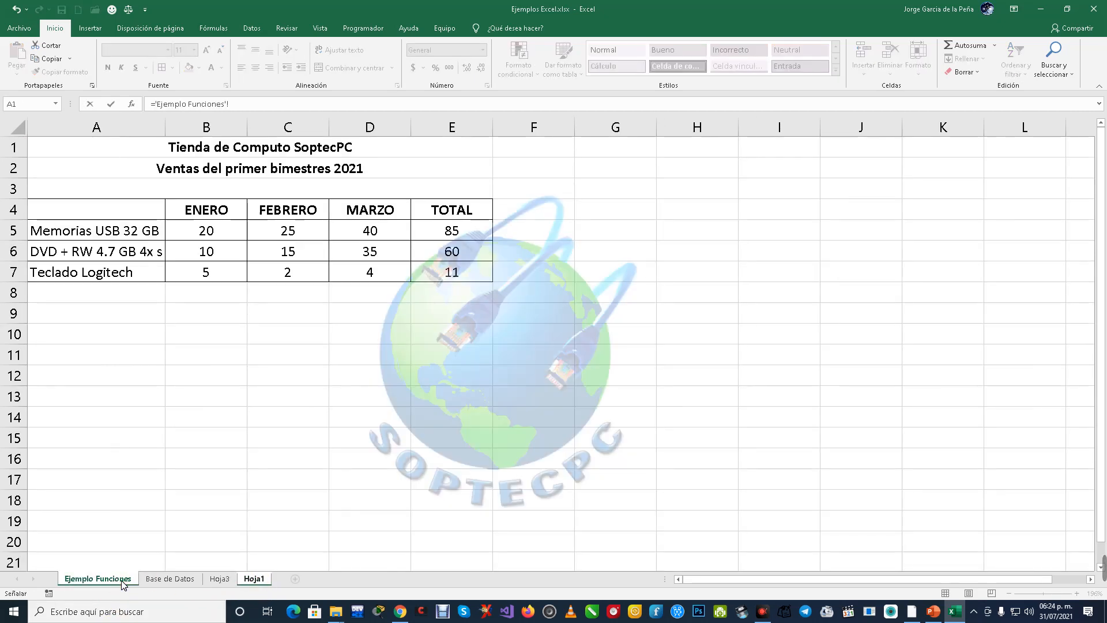
{"action": "left_click", "coordinate": [222, 234]}
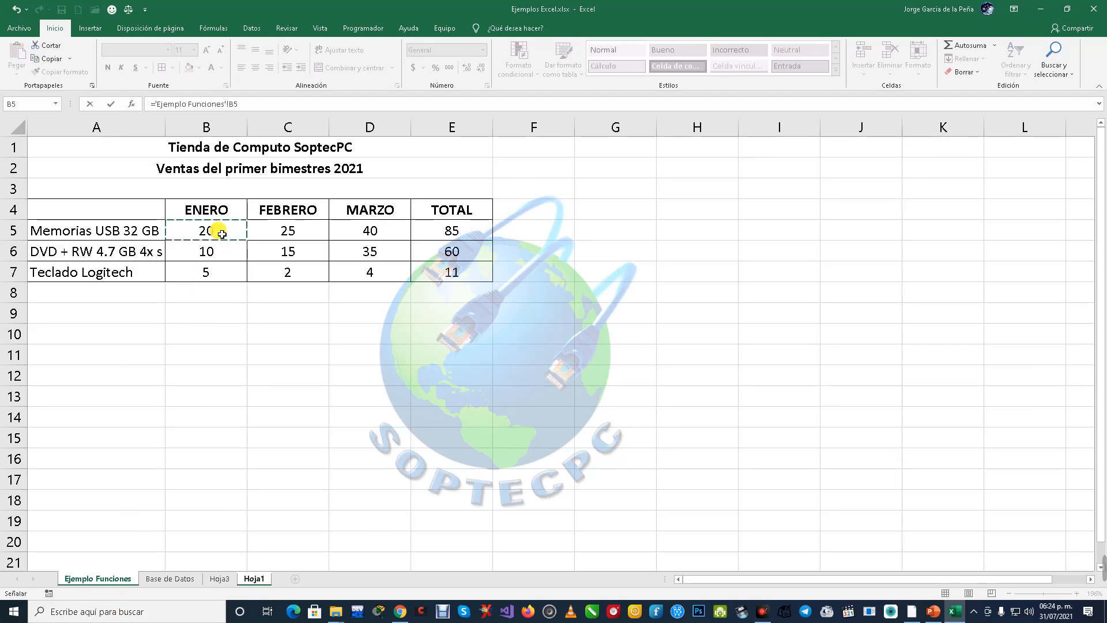
{"action": "left_click", "coordinate": [268, 108]}
{"action": "left_click", "coordinate": [268, 108]}
{"action": "type", "text": "+"}
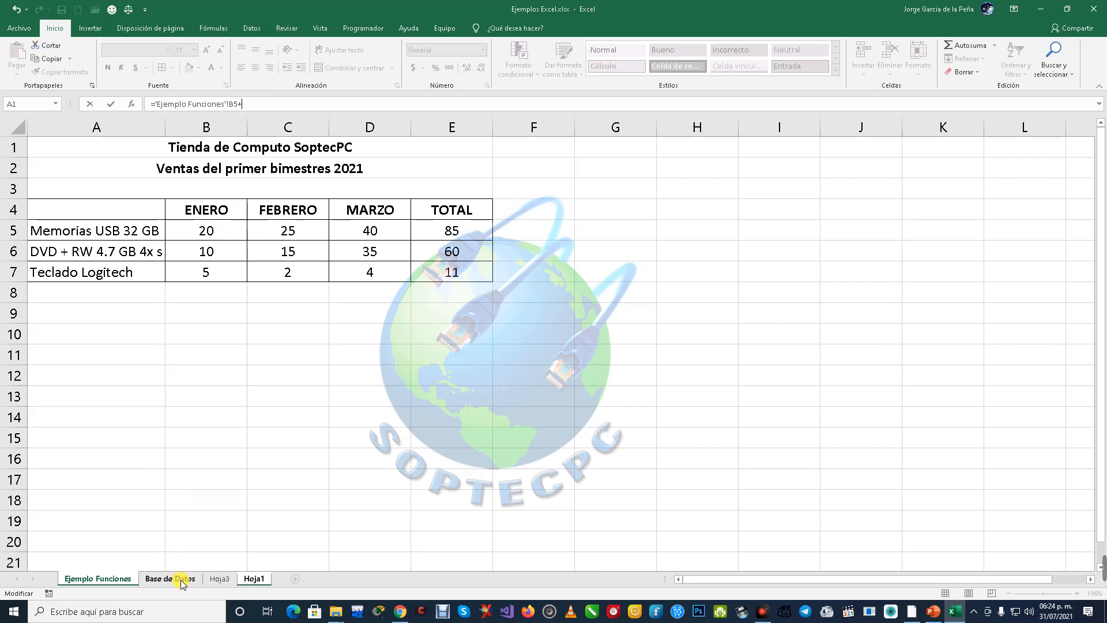
{"action": "left_click", "coordinate": [217, 579]}
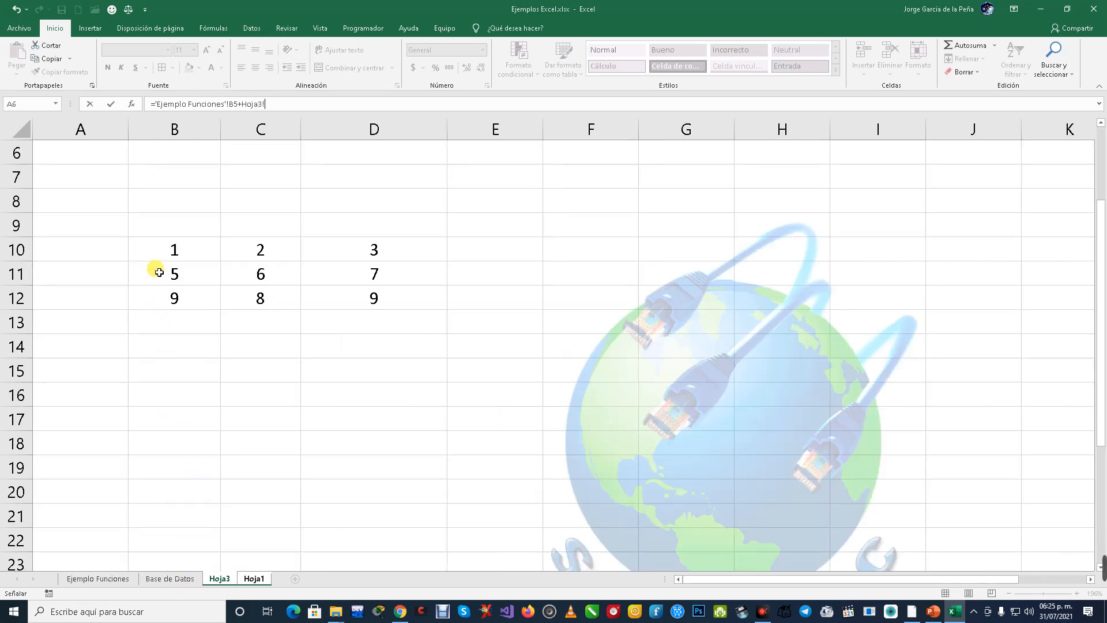
{"action": "left_click", "coordinate": [160, 251]}
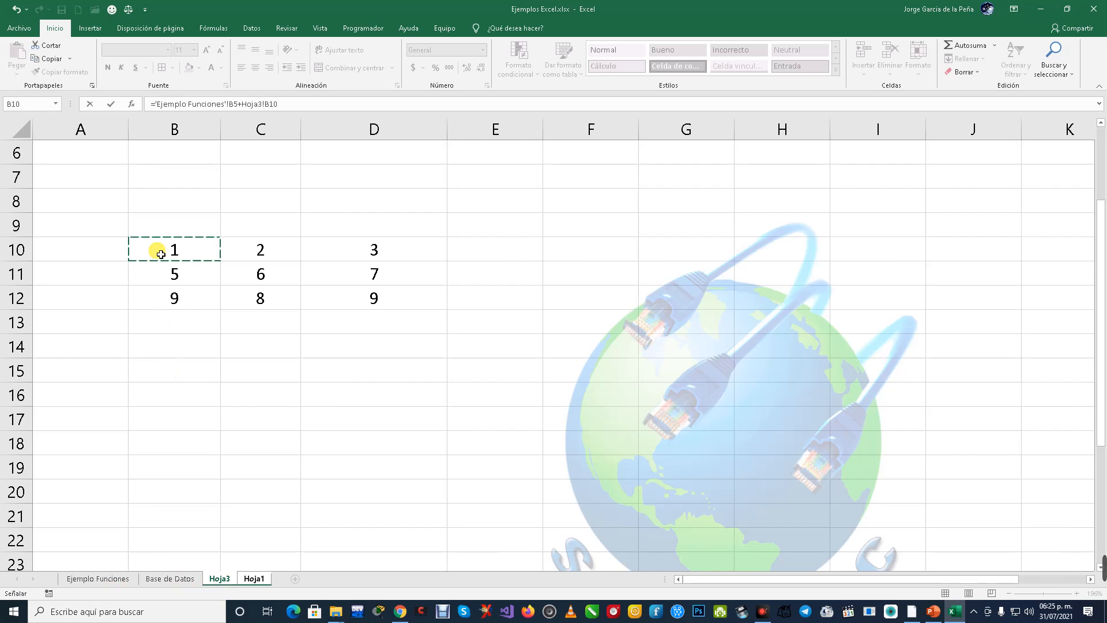
{"action": "key", "text": "Return"}
{"action": "key", "text": "Up"}
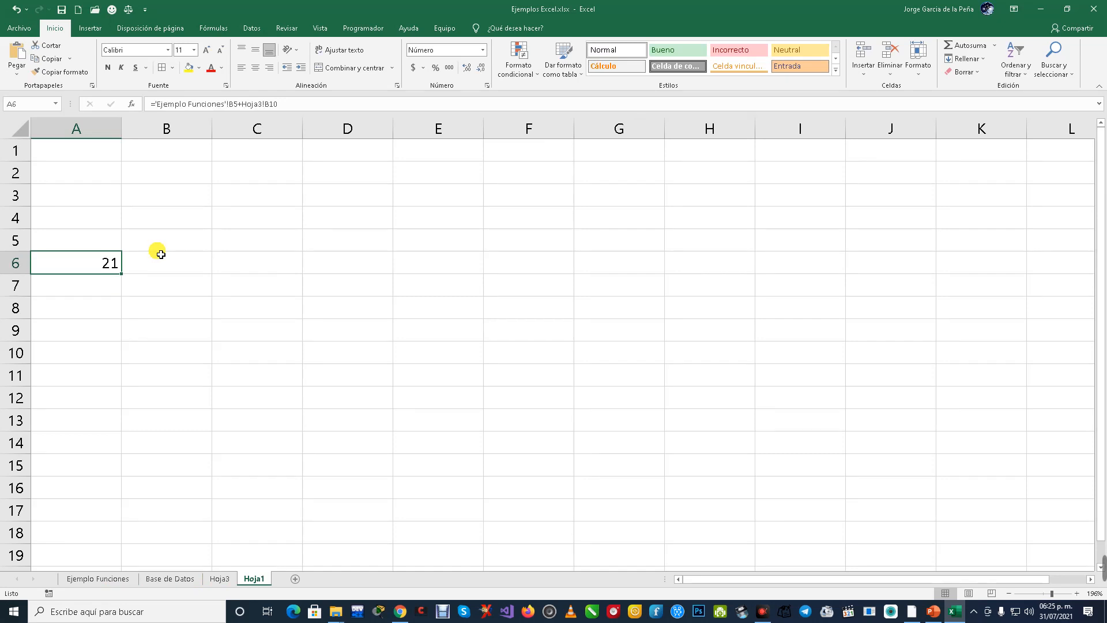
Step: Examine the B5 reference, the plus operator and the B10 reference within the A6 formula
{"action": "key", "text": "F2"}
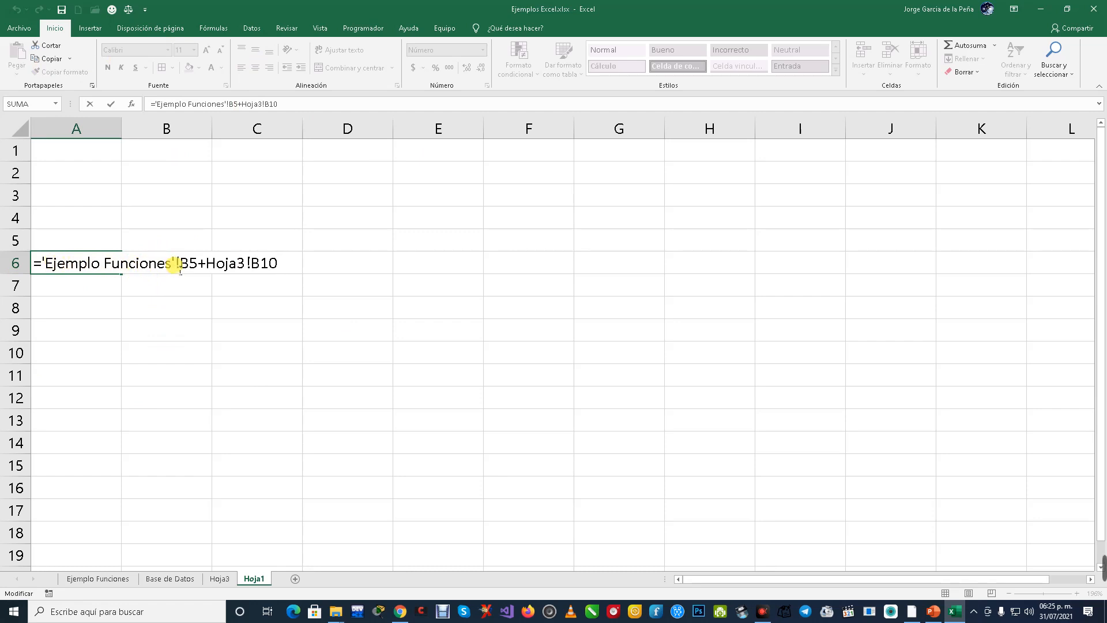
{"action": "left_click_drag", "start_coordinate": [180, 267], "coordinate": [199, 268]}
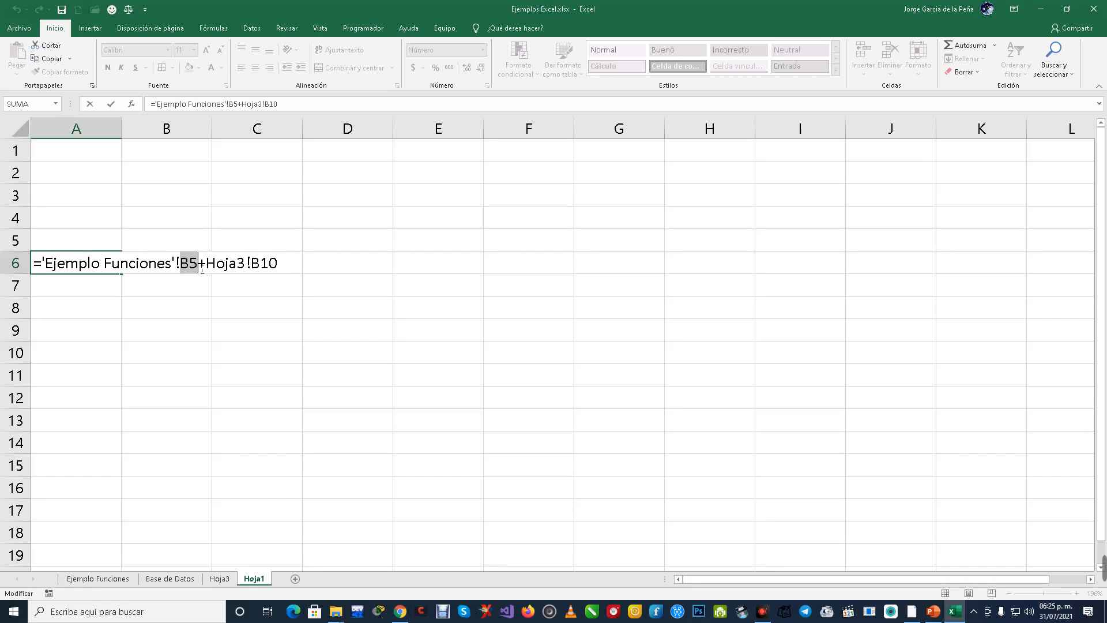
{"action": "left_click_drag", "start_coordinate": [198, 269], "coordinate": [210, 268]}
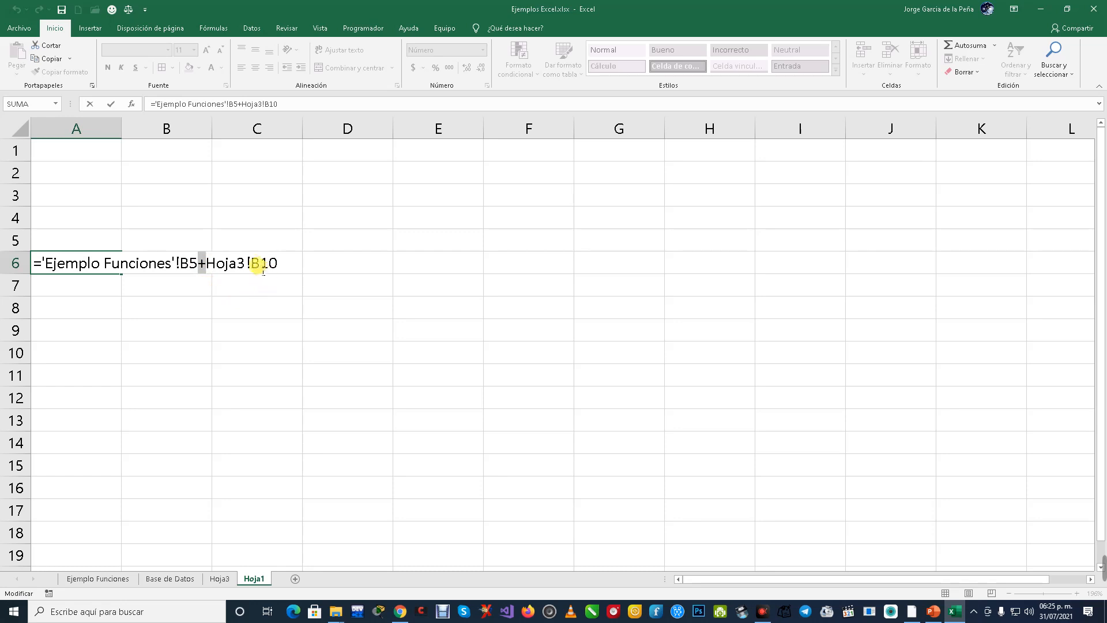
{"action": "left_click_drag", "start_coordinate": [251, 264], "coordinate": [285, 265]}
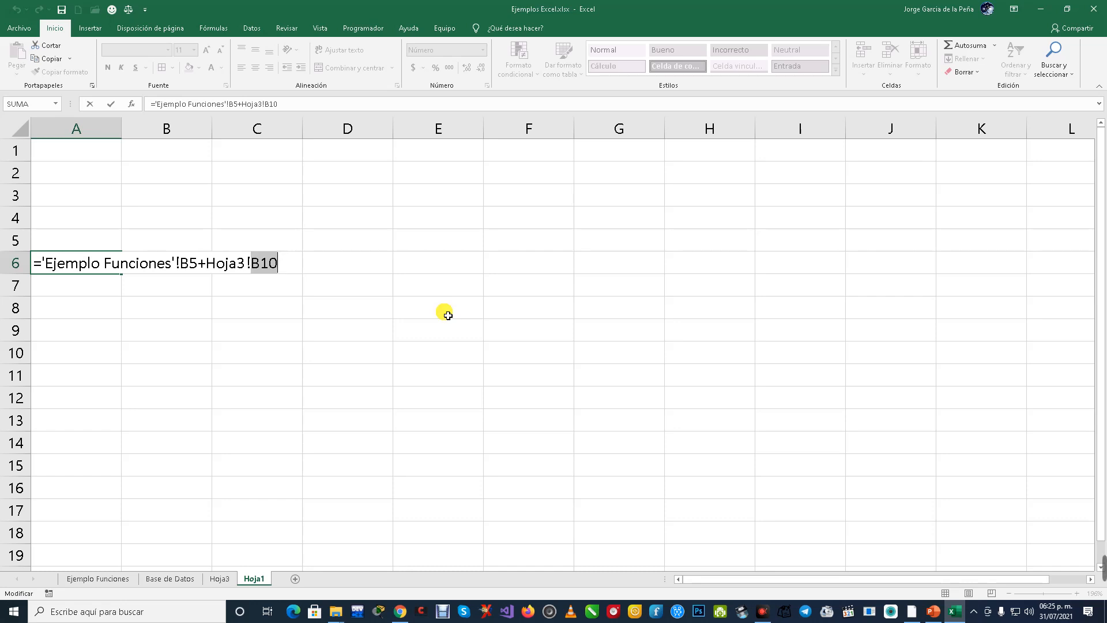
{"action": "key", "text": "Return"}
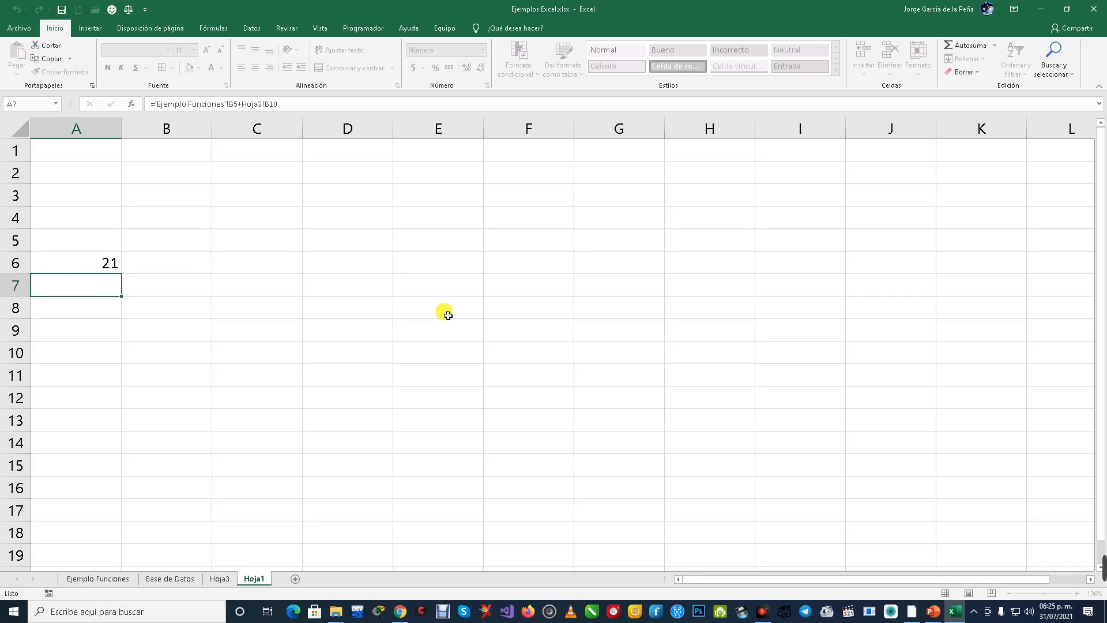
Step: Create a new blank workbook and enlarge its sheet view to 238%
{"action": "left_click", "coordinate": [20, 28]}
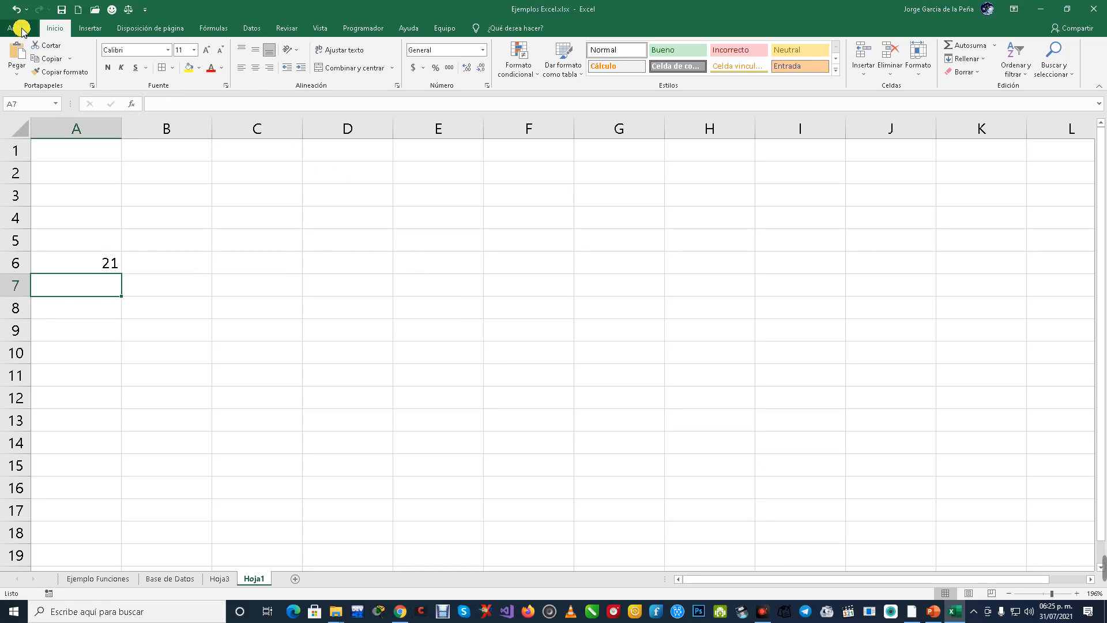
{"action": "left_click", "coordinate": [38, 82]}
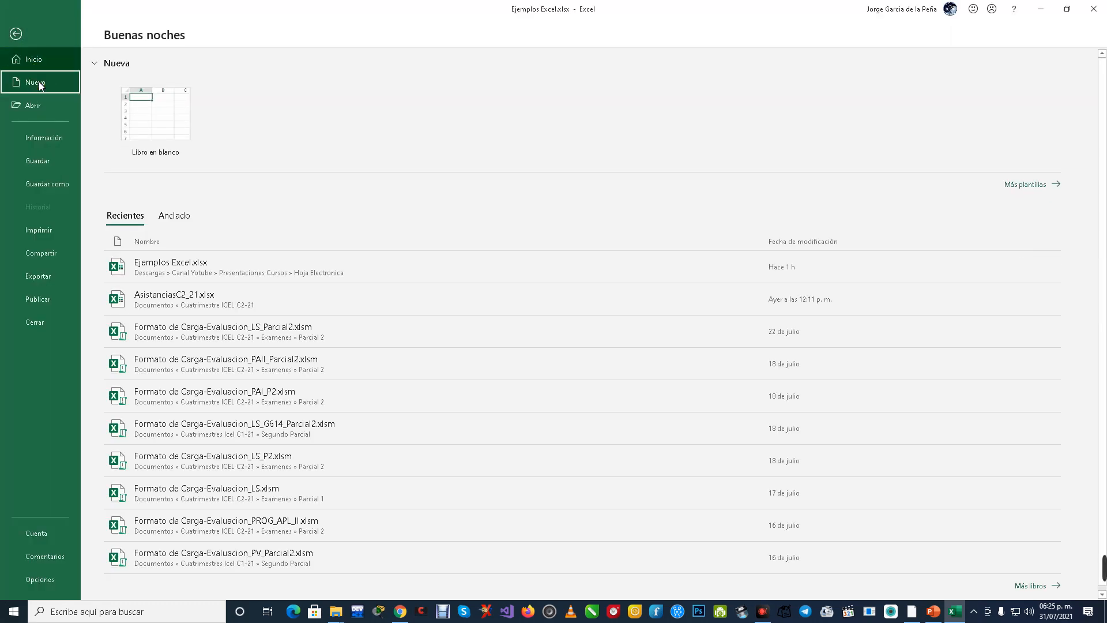
{"action": "left_click", "coordinate": [177, 125]}
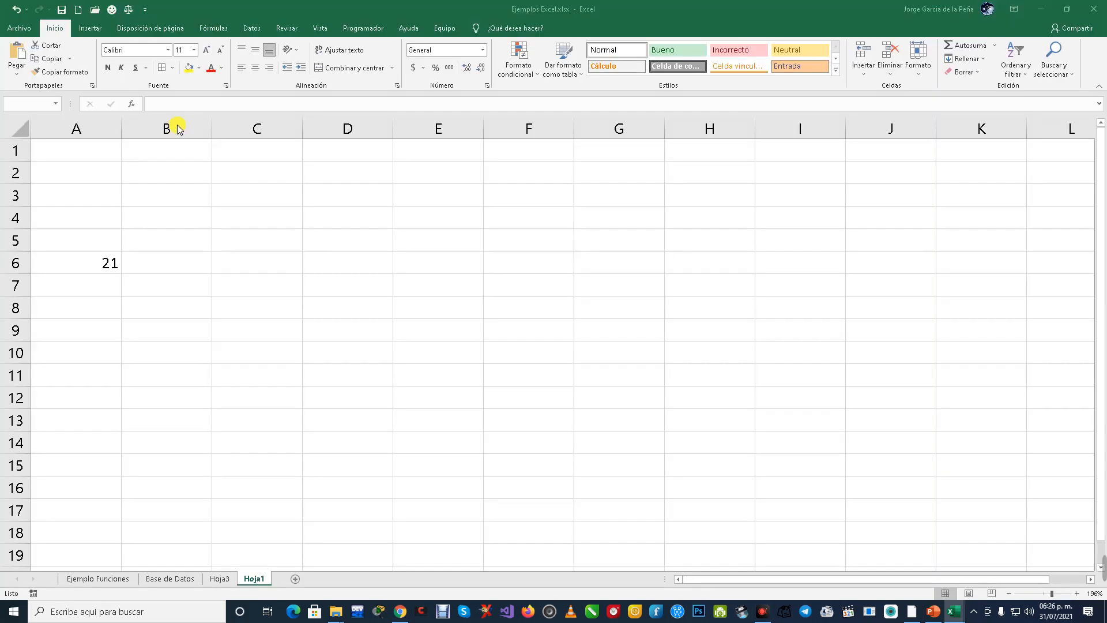
{"action": "left_click", "coordinate": [1055, 594]}
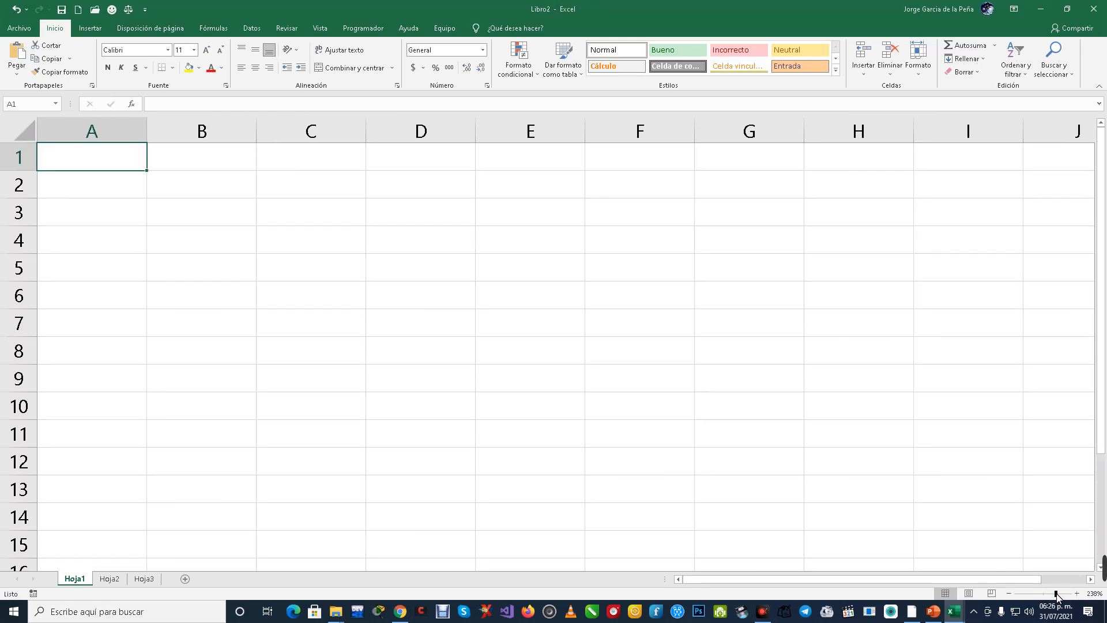
Step: Save the new workbook under the name Prueba in the Hoja Electronica folder
{"action": "left_click", "coordinate": [26, 29]}
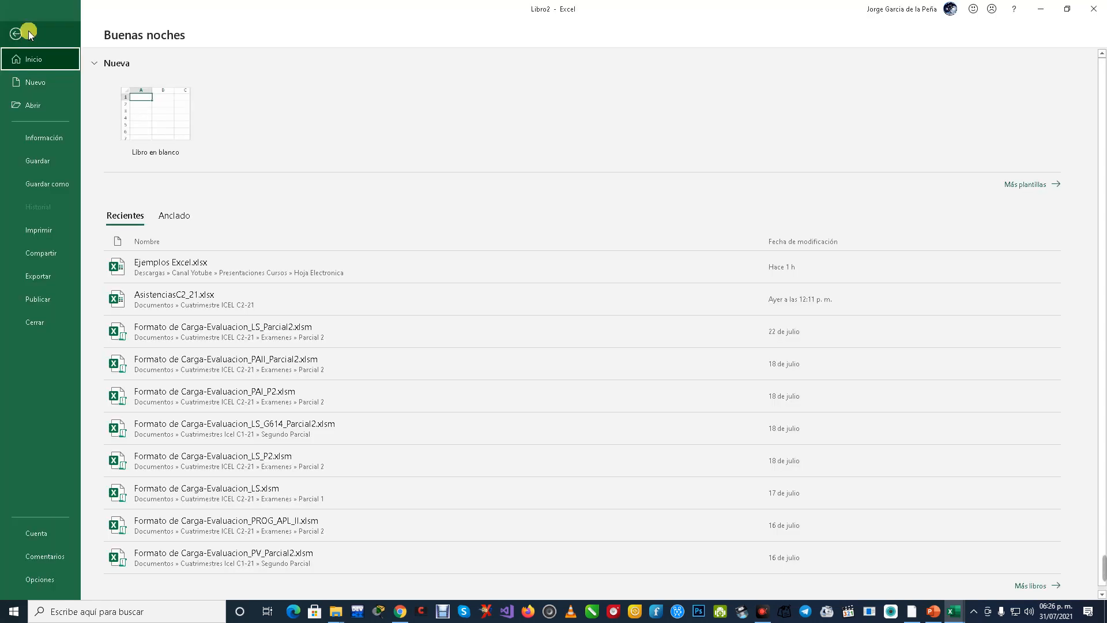
{"action": "left_click", "coordinate": [49, 160]}
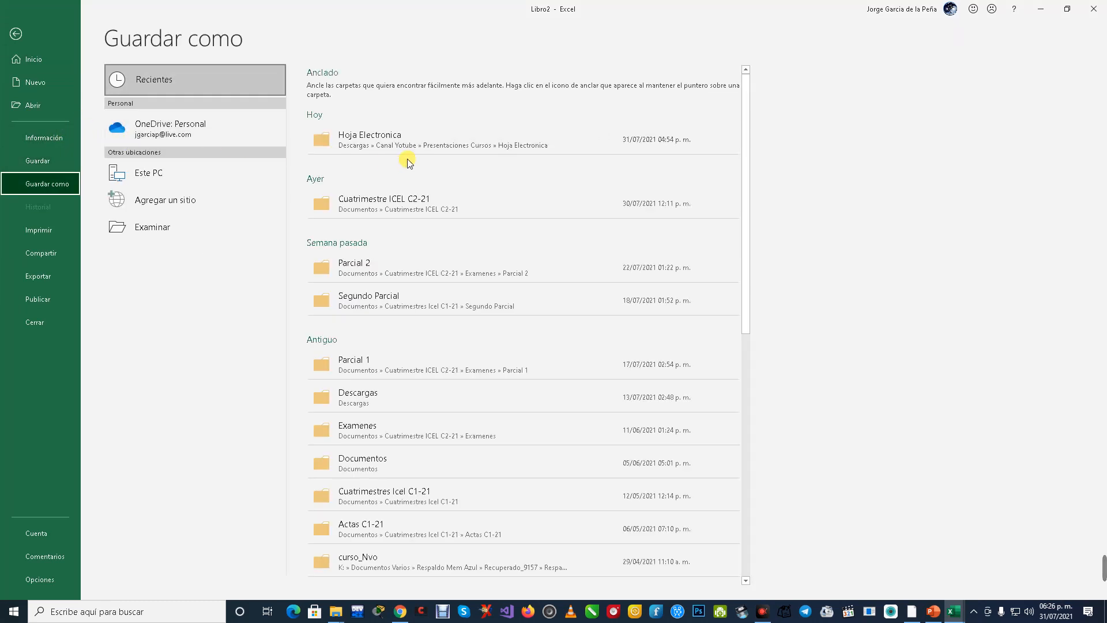
{"action": "left_click", "coordinate": [413, 146]}
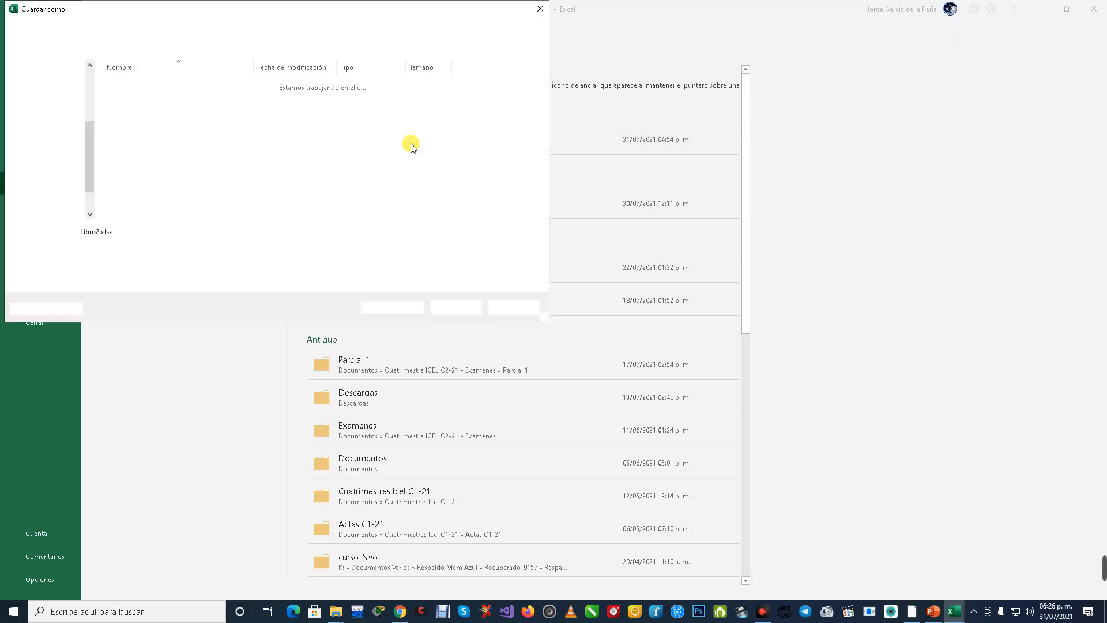
{"action": "left_click", "coordinate": [98, 232]}
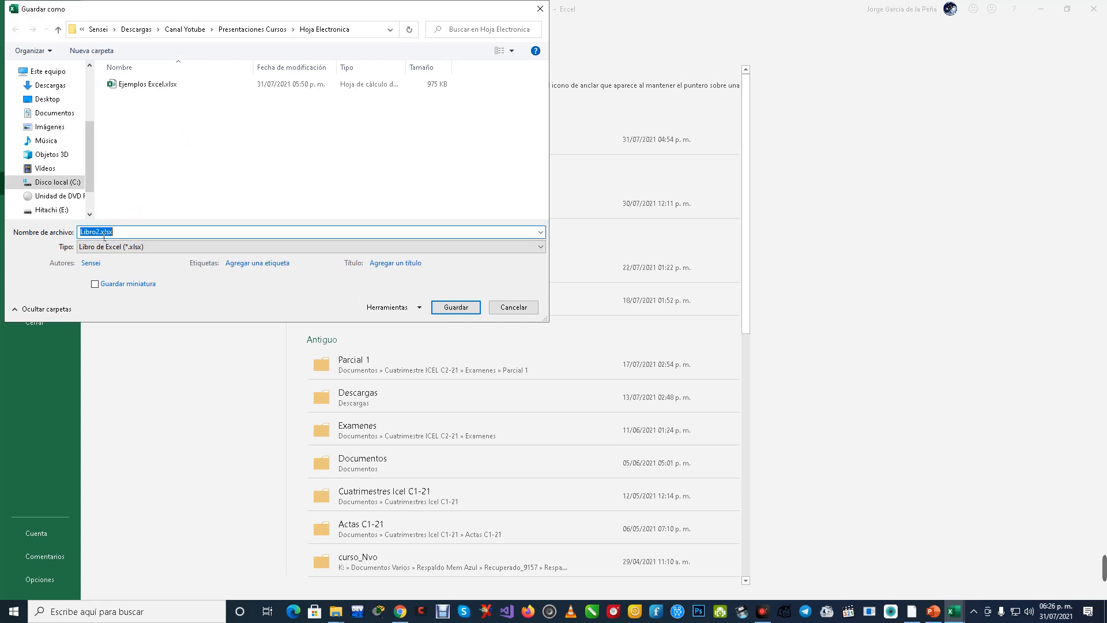
{"action": "left_click", "coordinate": [98, 231]}
{"action": "double_click", "coordinate": [89, 231]}
{"action": "type", "text": "Prueba"}
{"action": "key", "text": "Return"}
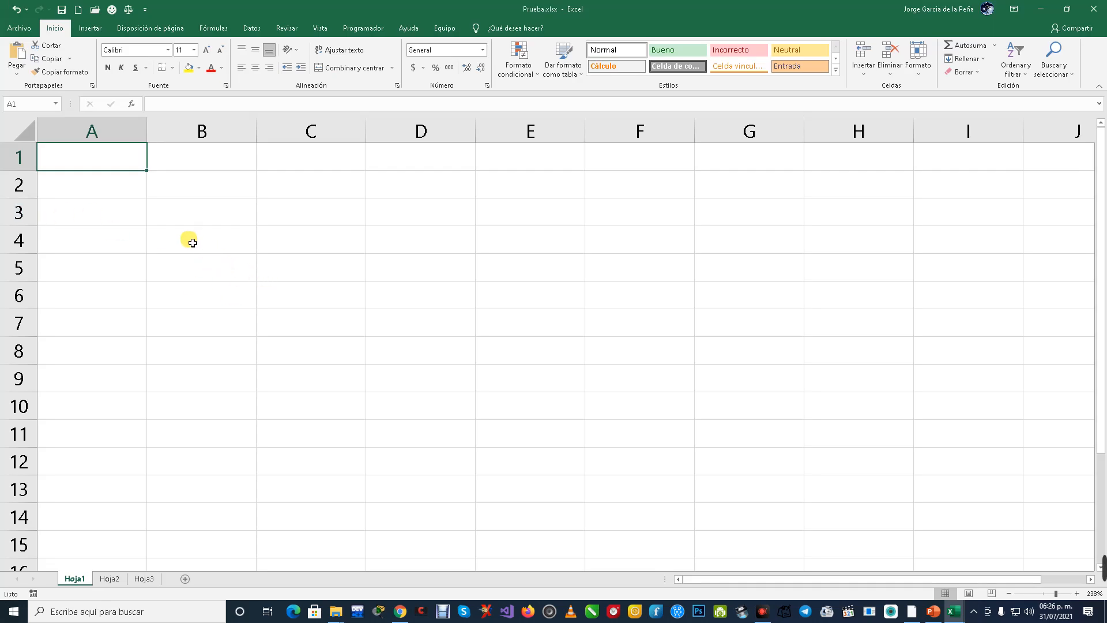
Step: Enter the value 45 in cell A1 of Hoja1 in the Prueba workbook
{"action": "left_click", "coordinate": [108, 155]}
{"action": "type", "text": "45"}
{"action": "key", "text": "Return"}
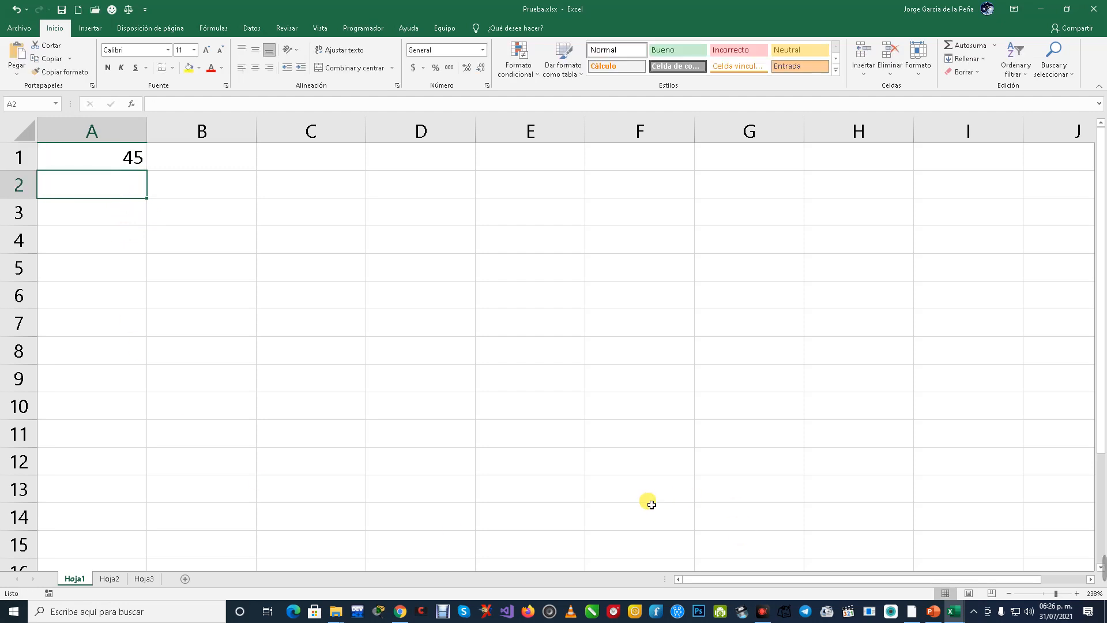
Step: In Ejemplos Excel.xlsx, enter =[Prueba.xlsx]Hoja1!$A$1+'Ejemplo Funciones'!B7 in A9 of Hoja1 to add cells from both workbooks
{"action": "left_click", "coordinate": [954, 612]}
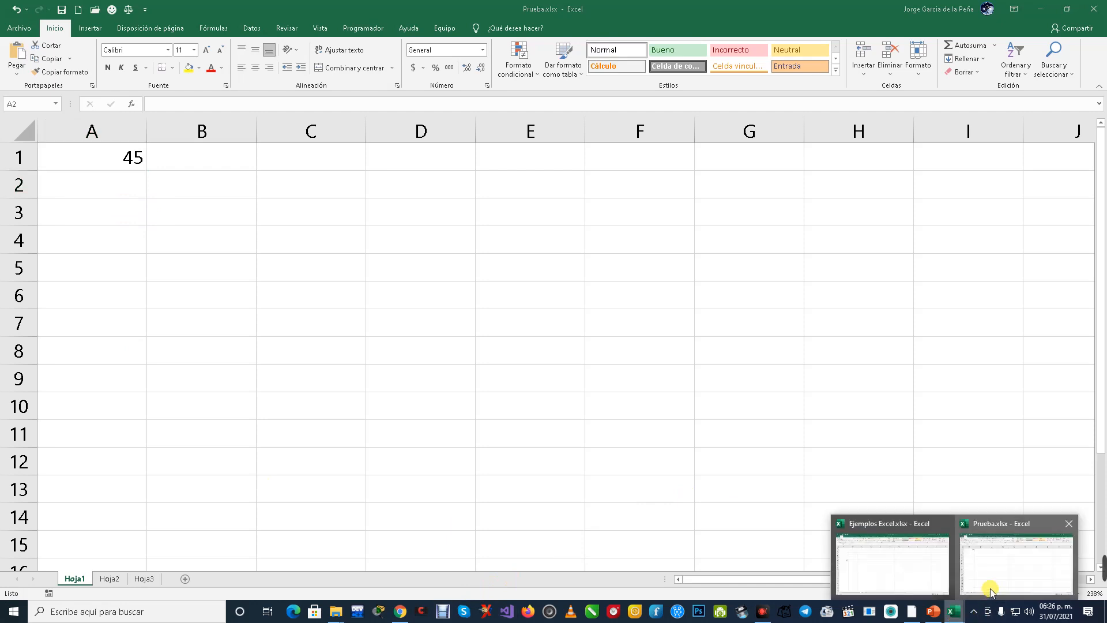
{"action": "left_click", "coordinate": [923, 581]}
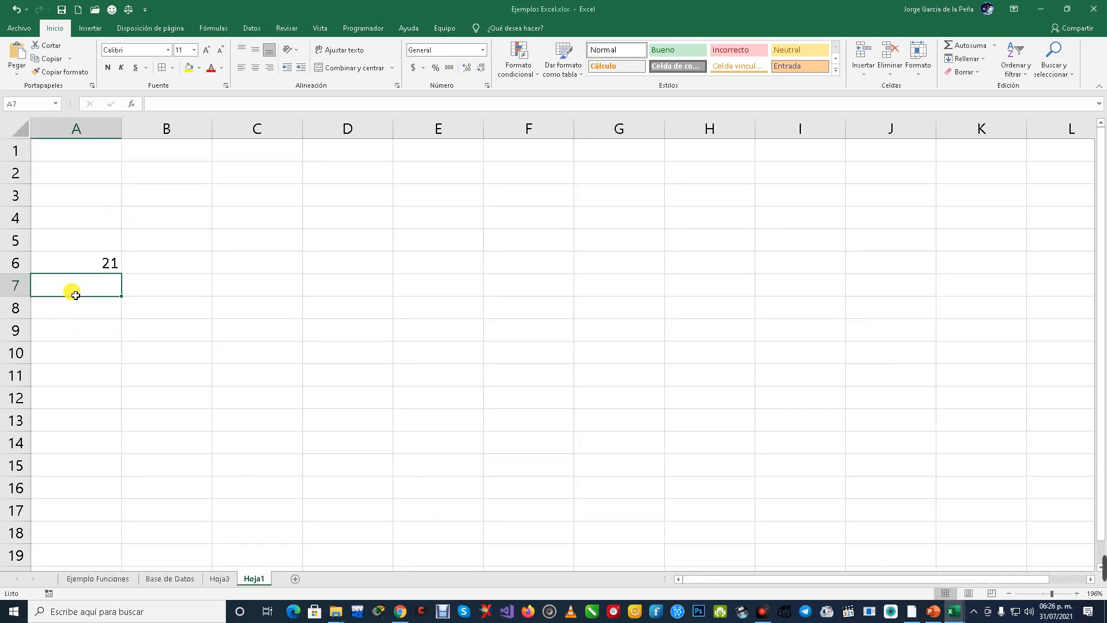
{"action": "left_click", "coordinate": [112, 337]}
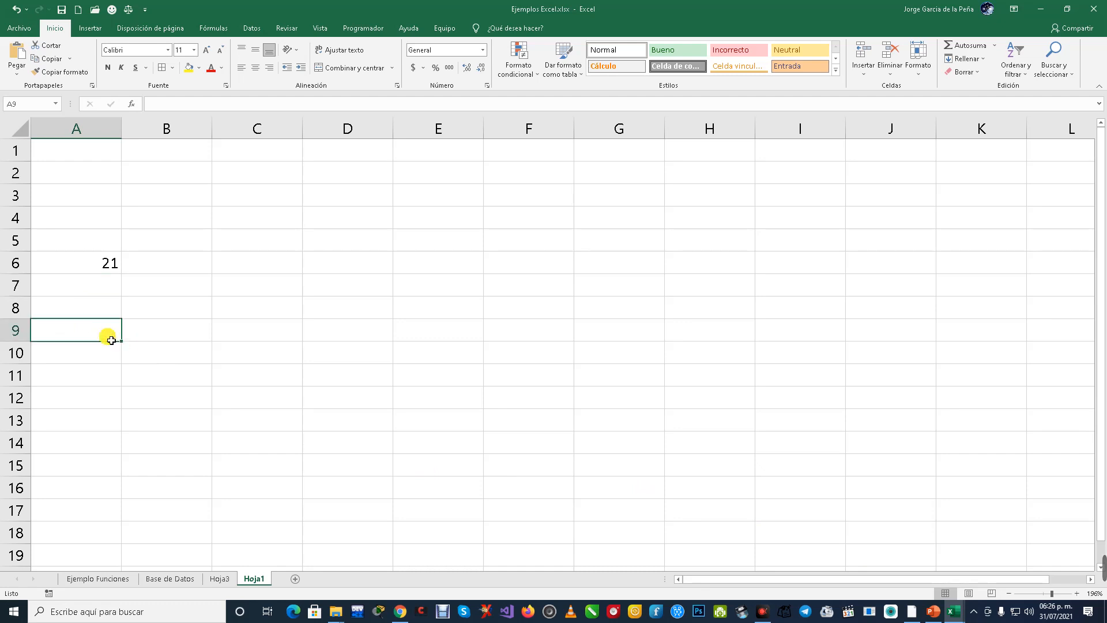
{"action": "type", "text": "="}
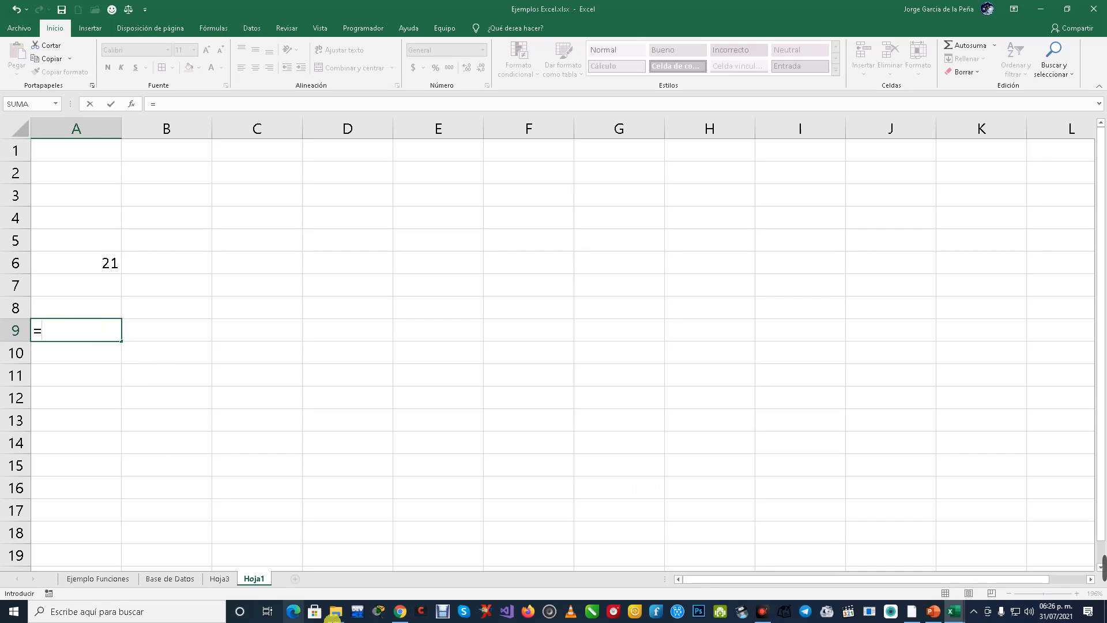
{"action": "mouse_move", "coordinate": [954, 615]}
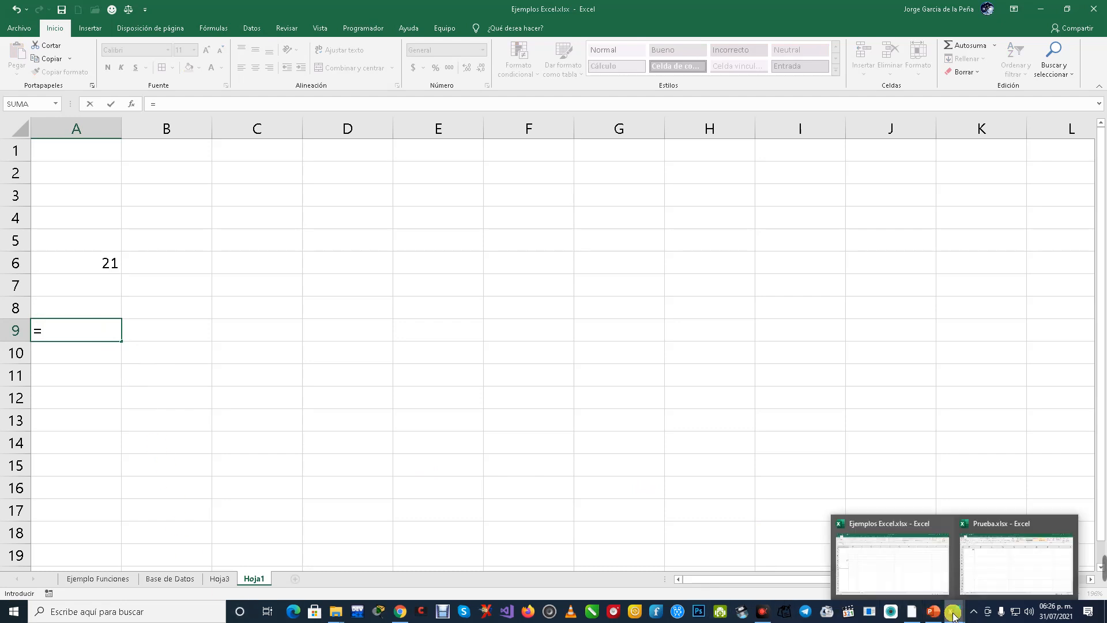
{"action": "left_click", "coordinate": [980, 581]}
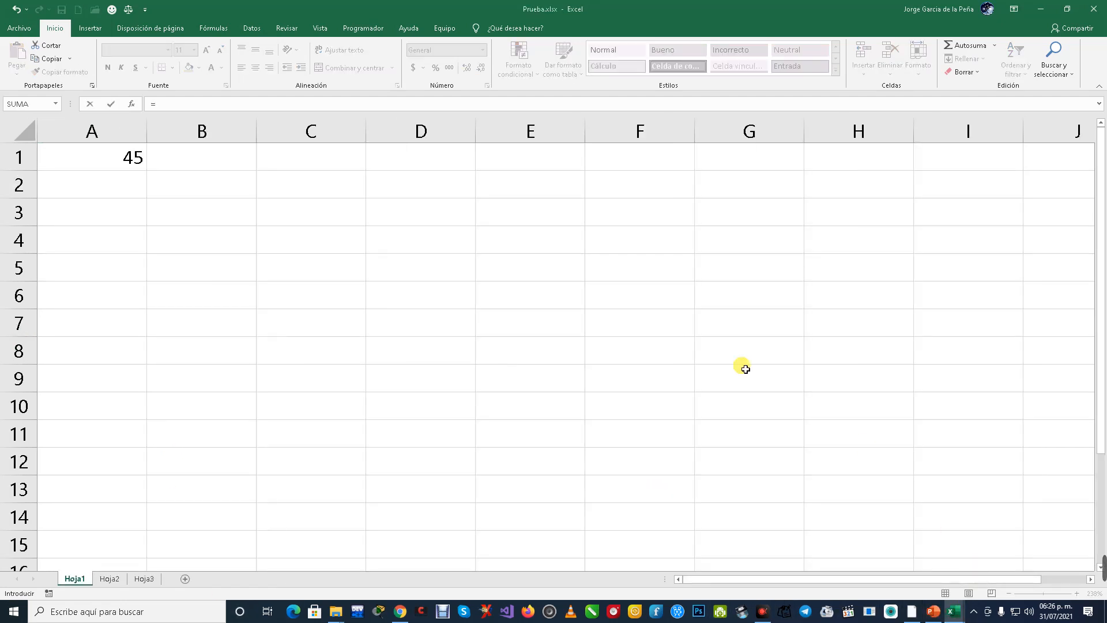
{"action": "left_click", "coordinate": [115, 159]}
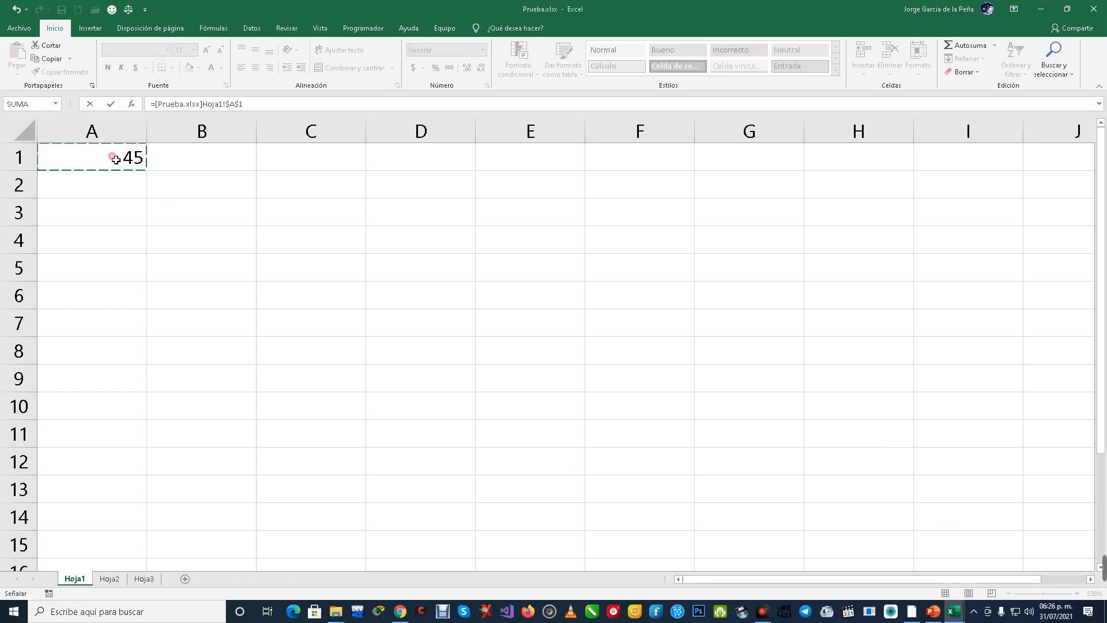
{"action": "left_click", "coordinate": [258, 110]}
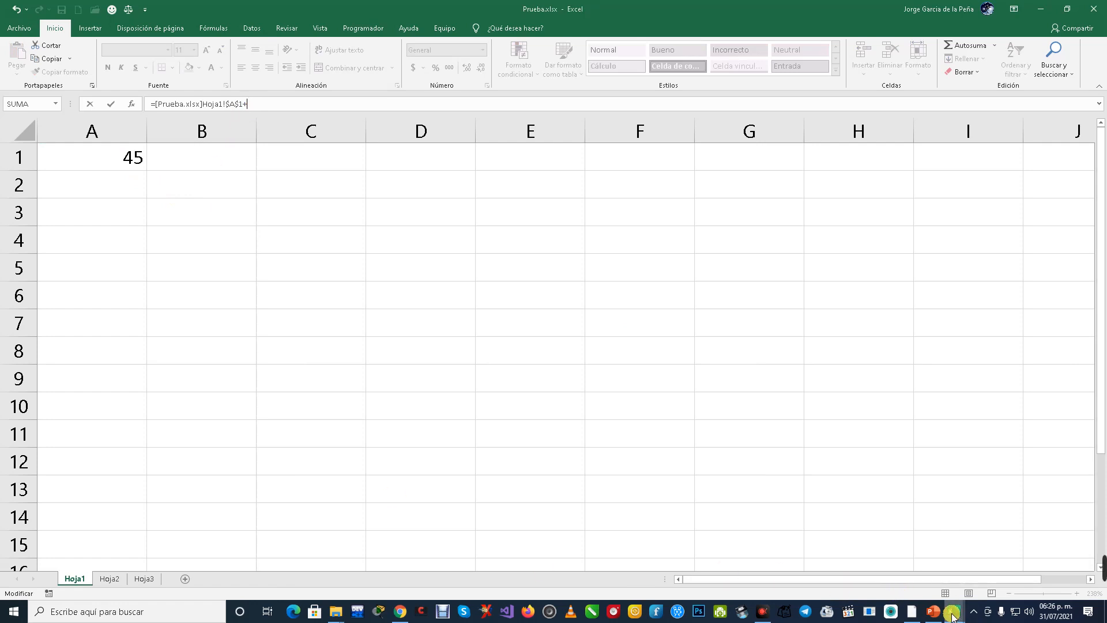
{"action": "mouse_move", "coordinate": [953, 615]}
{"action": "left_click", "coordinate": [935, 581]}
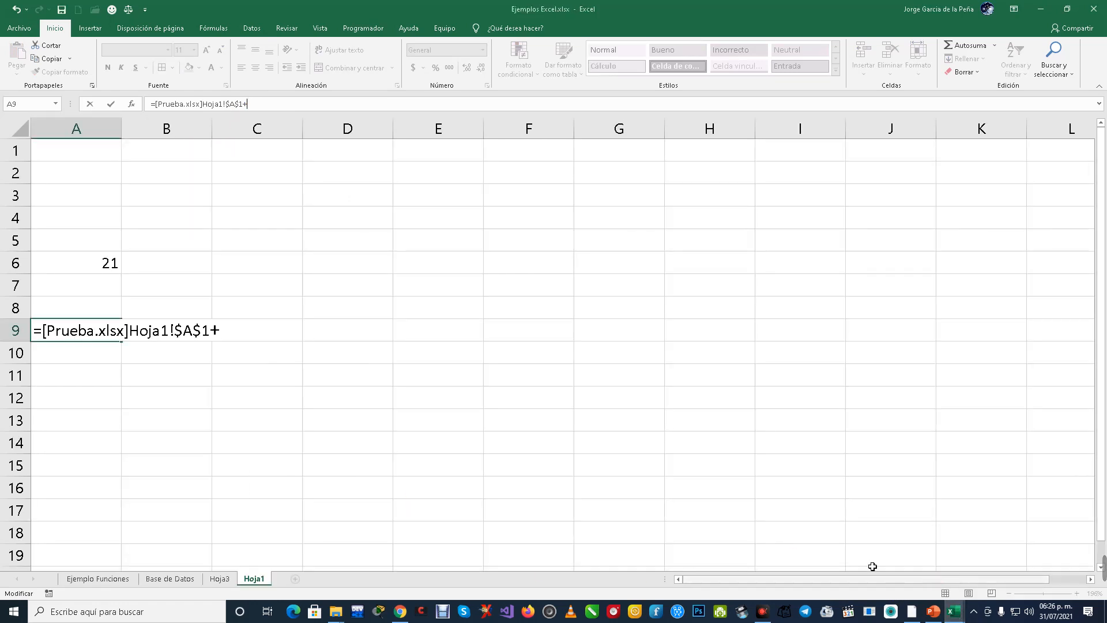
{"action": "left_click", "coordinate": [110, 579]}
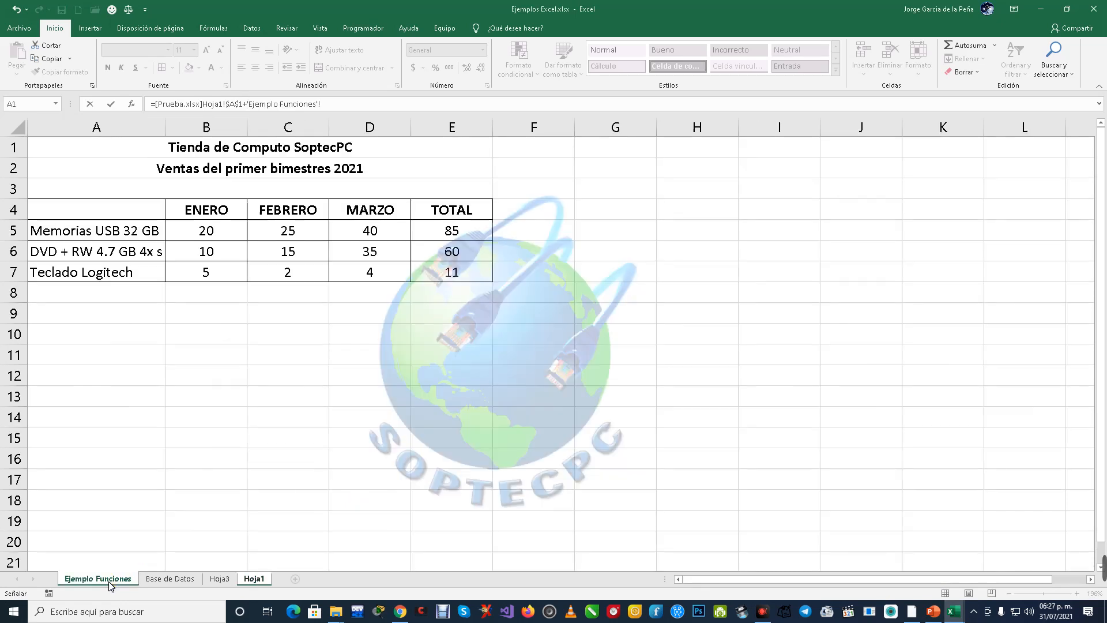
{"action": "left_click", "coordinate": [214, 280]}
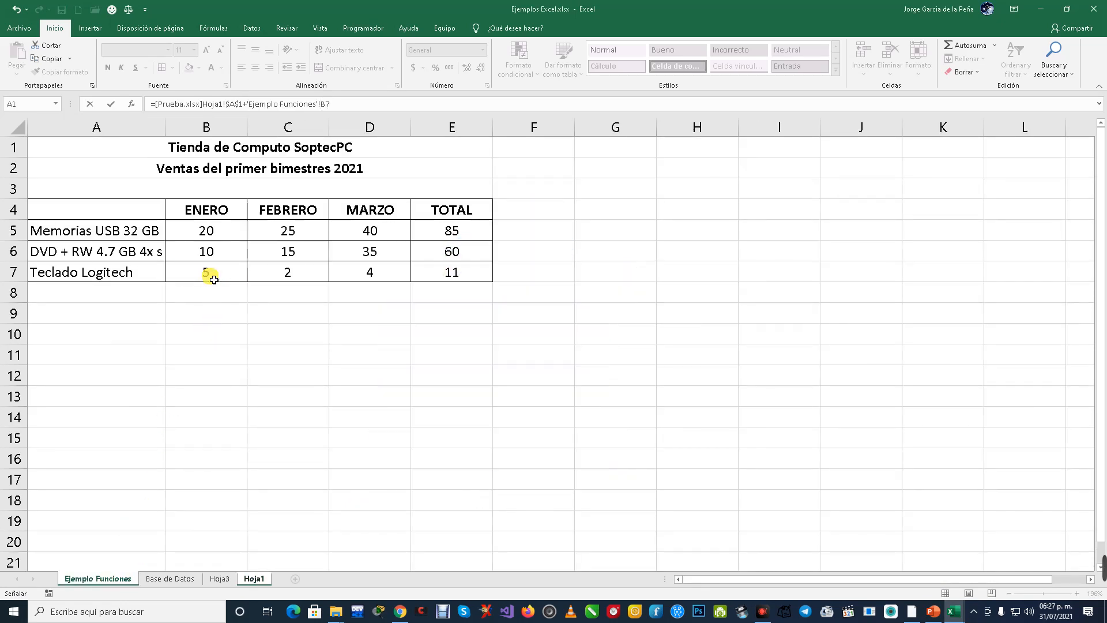
{"action": "key", "text": "Return"}
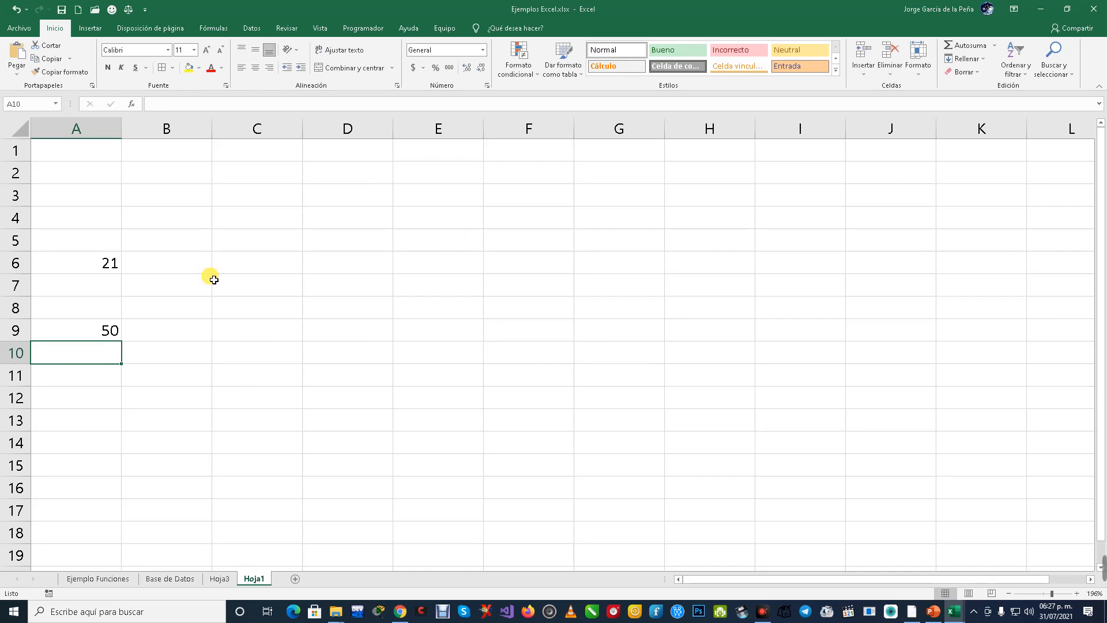
Step: Examine the external workbook reference and the sheet reference within the A9 formula, leaving it unedited
{"action": "key", "text": "Up"}
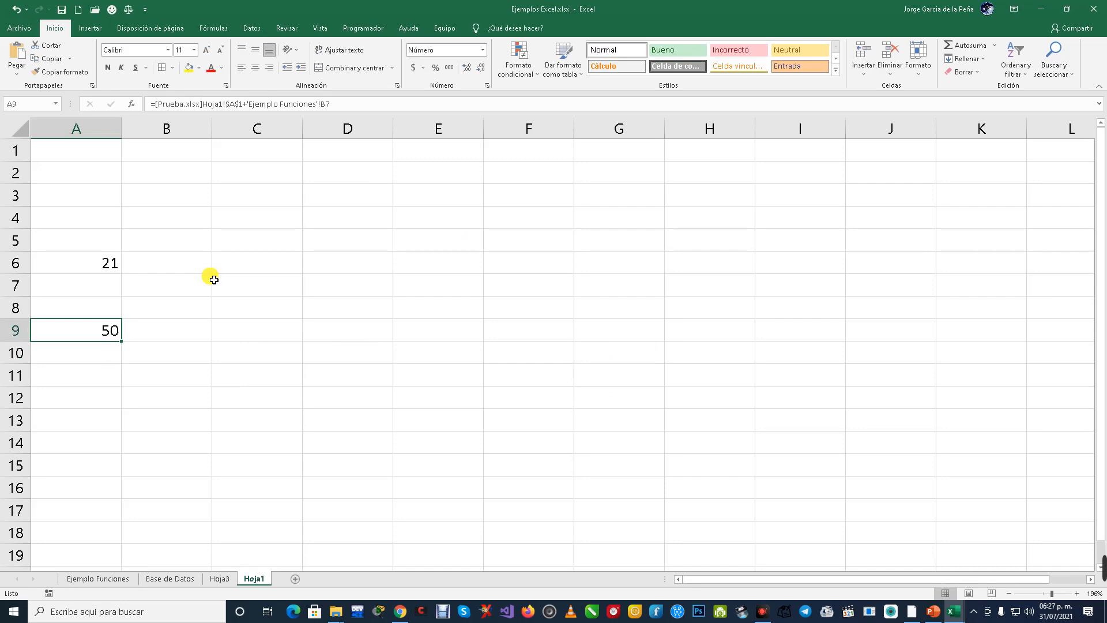
{"action": "key", "text": "F2"}
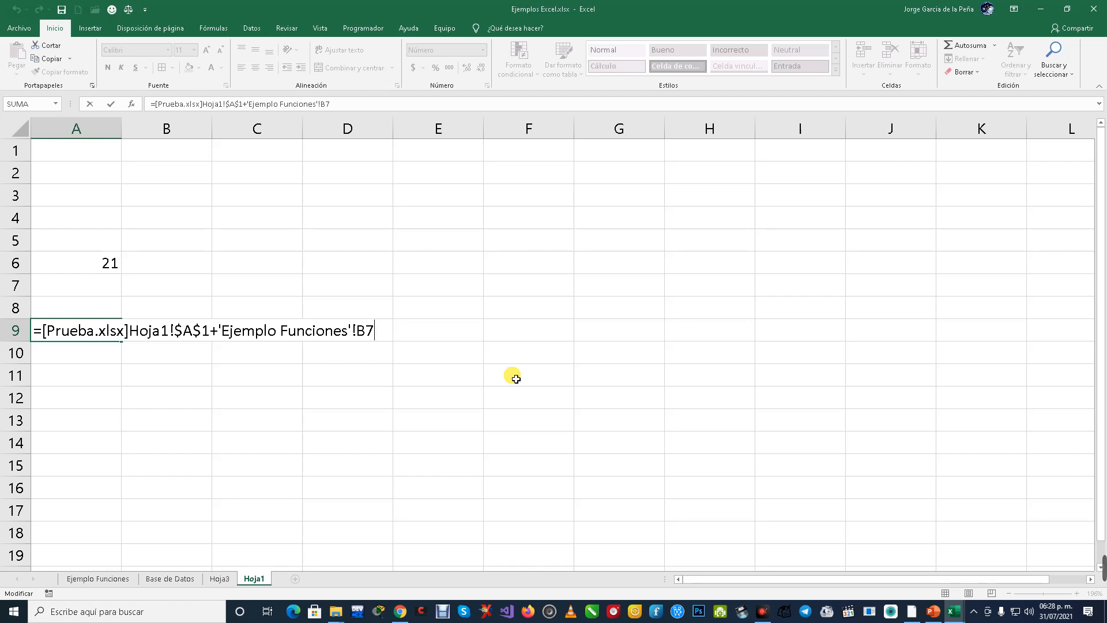
{"action": "key", "text": "Return"}
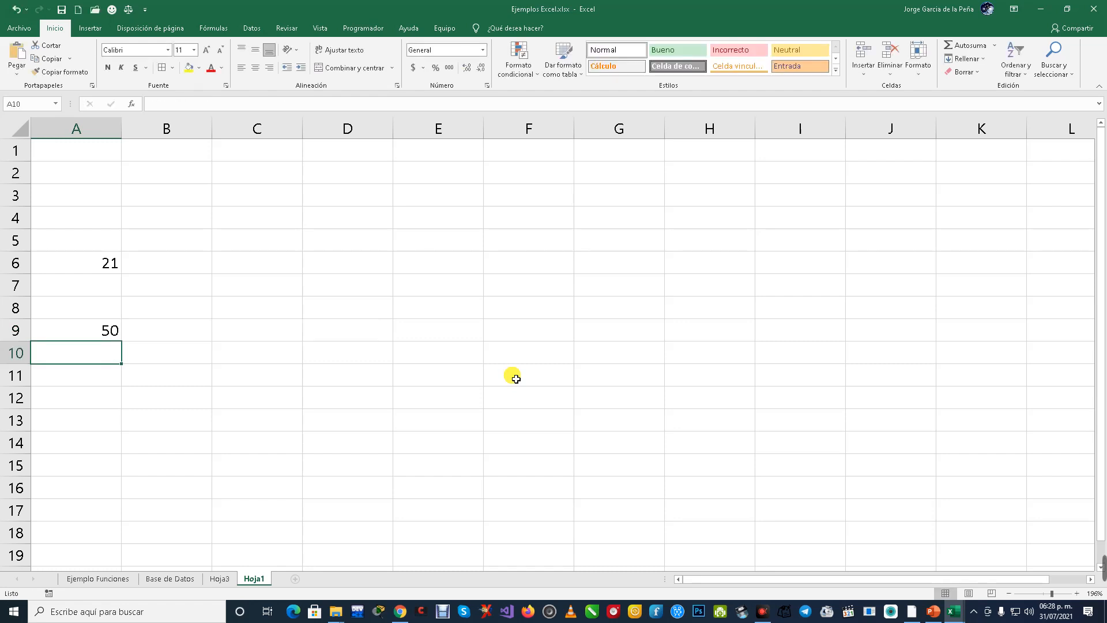
Step: Switch to the HOJA ELECTRONICA presentation in PowerPoint and show slides 125 and 126 on reference types as a slide show
{"action": "left_click", "coordinate": [931, 613]}
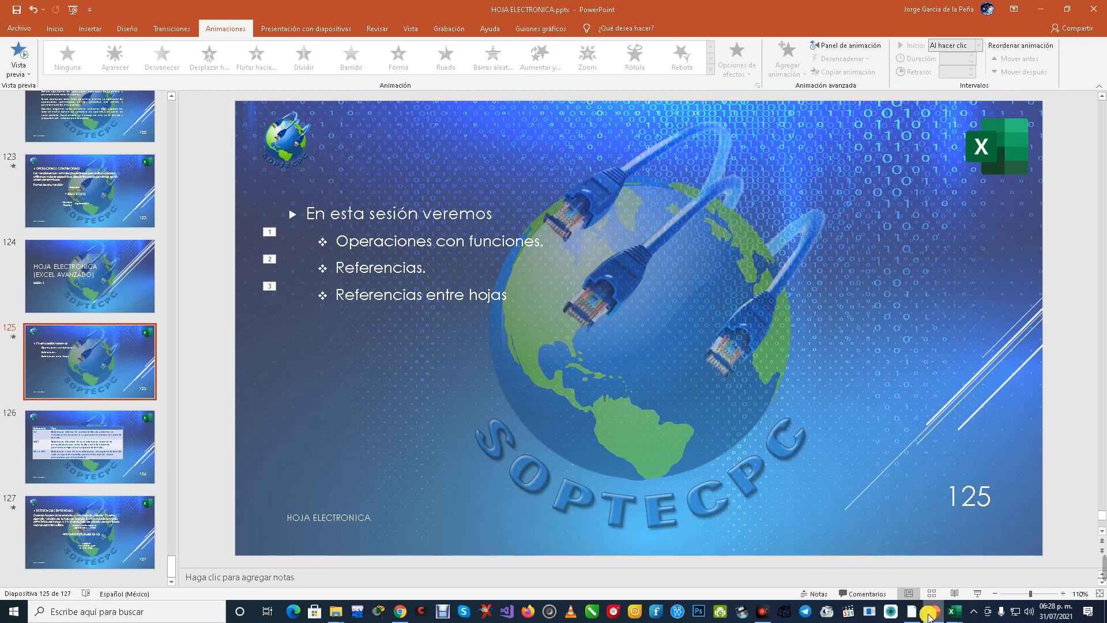
{"action": "key", "text": "shift+F5"}
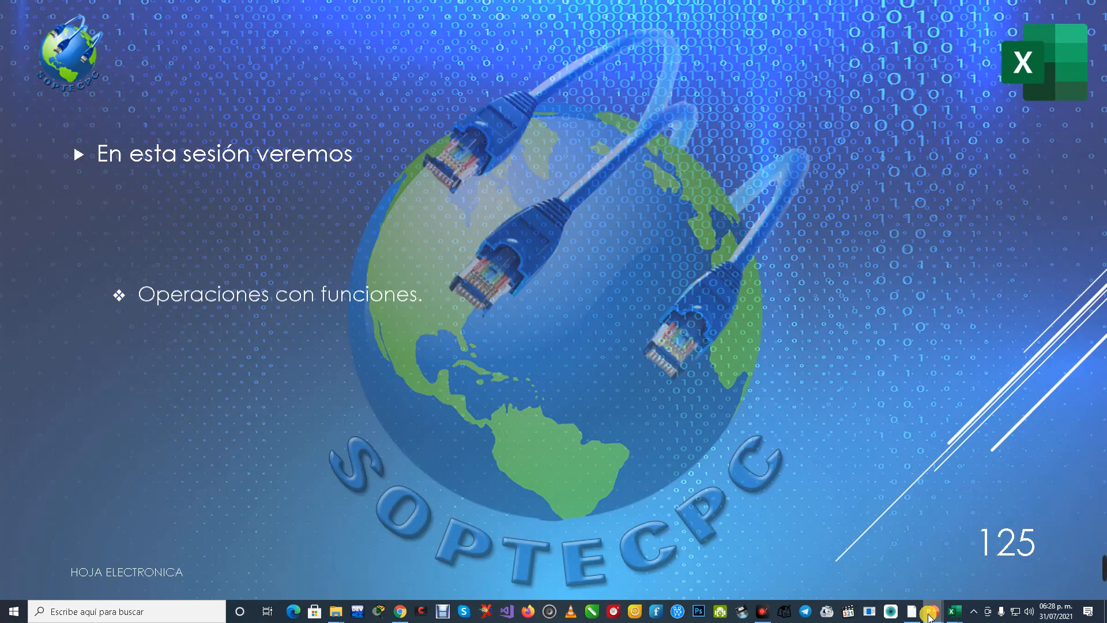
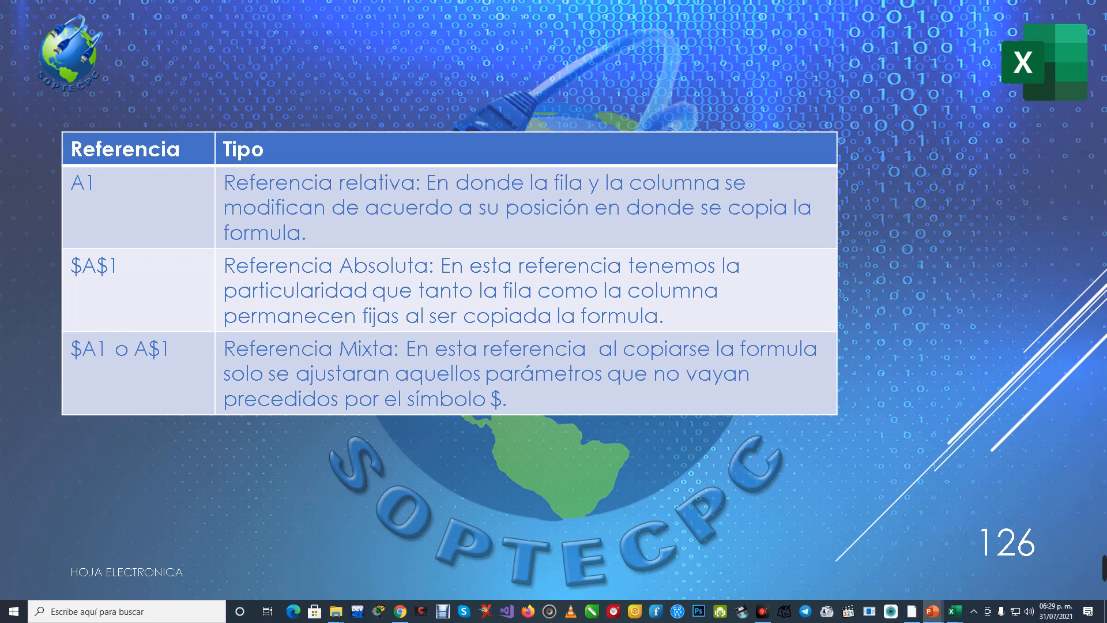
{"action": "key", "text": "Escape"}
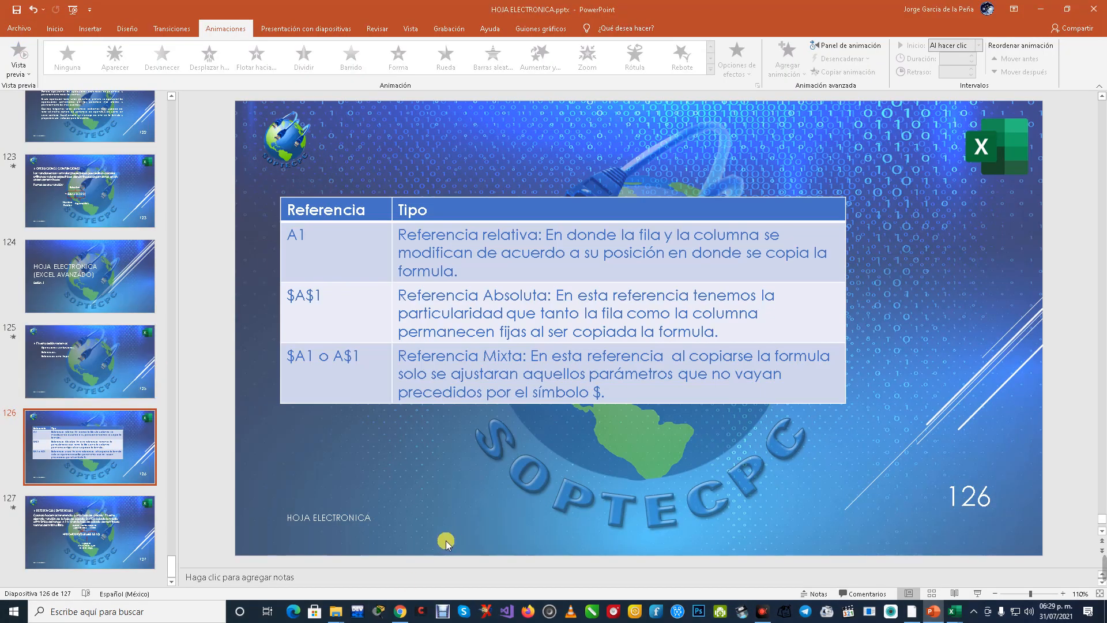
Step: Switch to the Prueba workbook in Excel and review cell A1 of Hoja1 and the sheets Hoja3 and Hoja2
{"action": "mouse_move", "coordinate": [954, 610]}
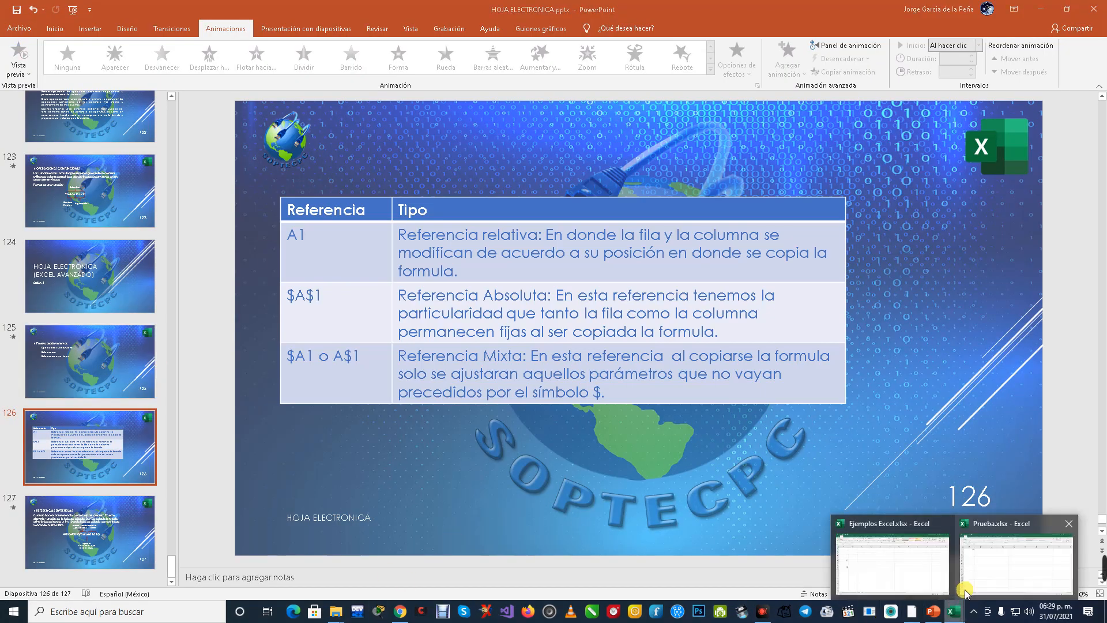
{"action": "left_click", "coordinate": [982, 569]}
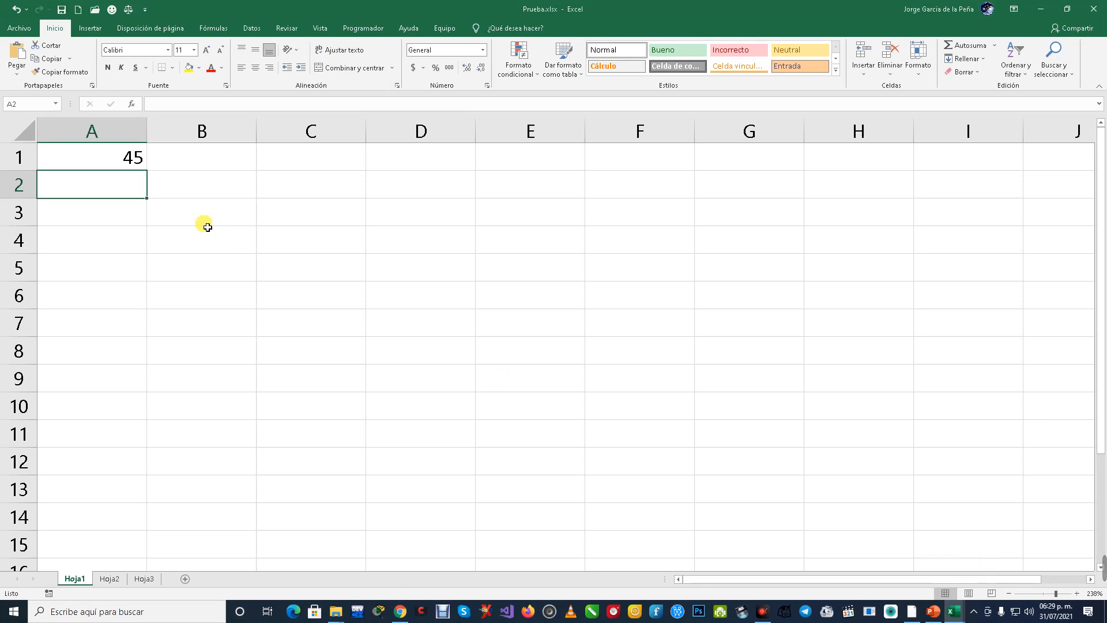
{"action": "left_click", "coordinate": [134, 156]}
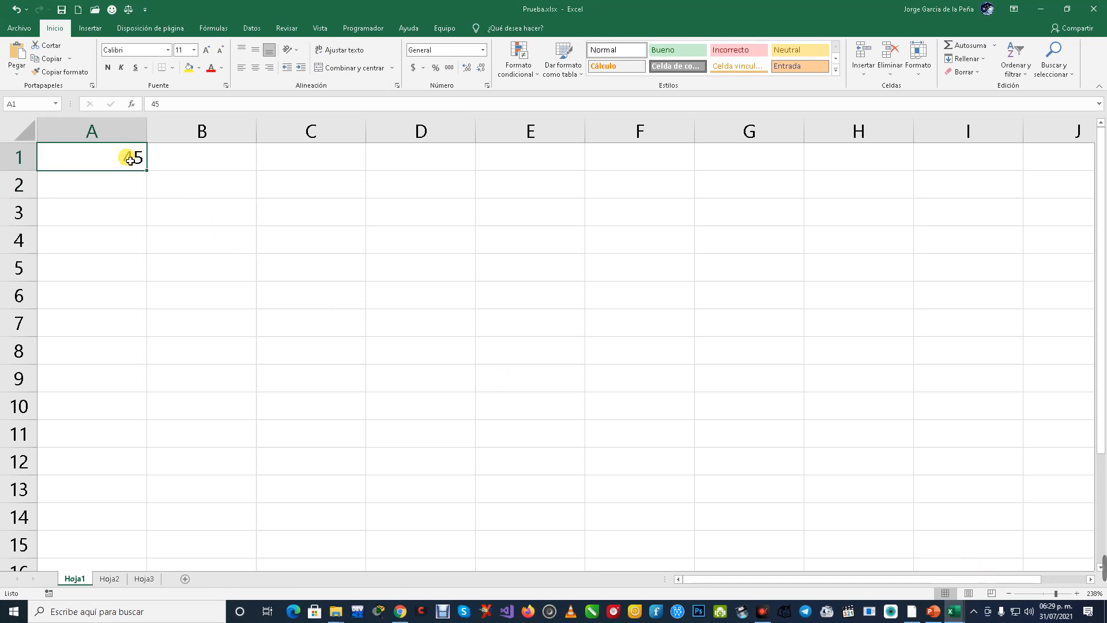
{"action": "left_click", "coordinate": [144, 579]}
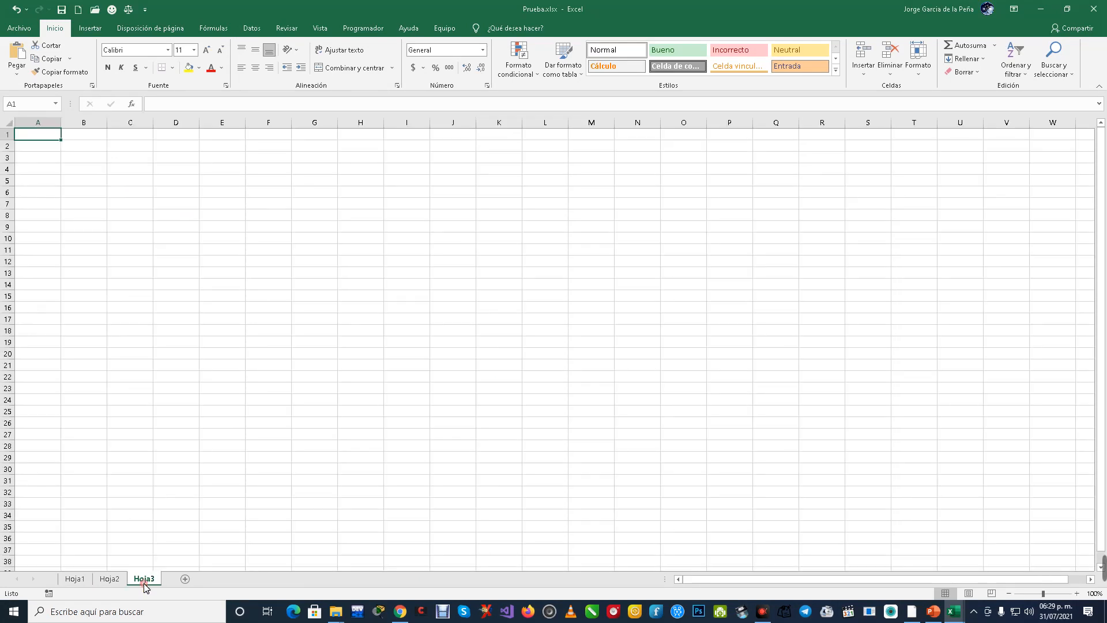
{"action": "left_click", "coordinate": [113, 580]}
{"action": "left_click", "coordinate": [81, 581]}
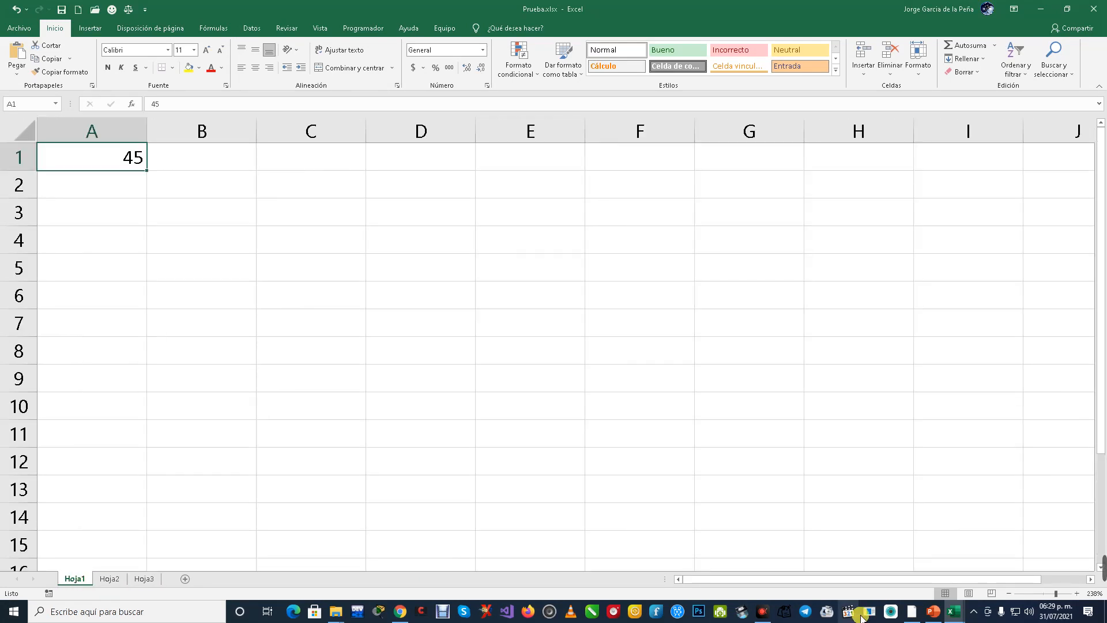
Step: Return to Ejemplos Excel.xlsx and view the formula in cell D10 of Hoja3
{"action": "mouse_move", "coordinate": [953, 613]}
{"action": "left_click", "coordinate": [933, 584]}
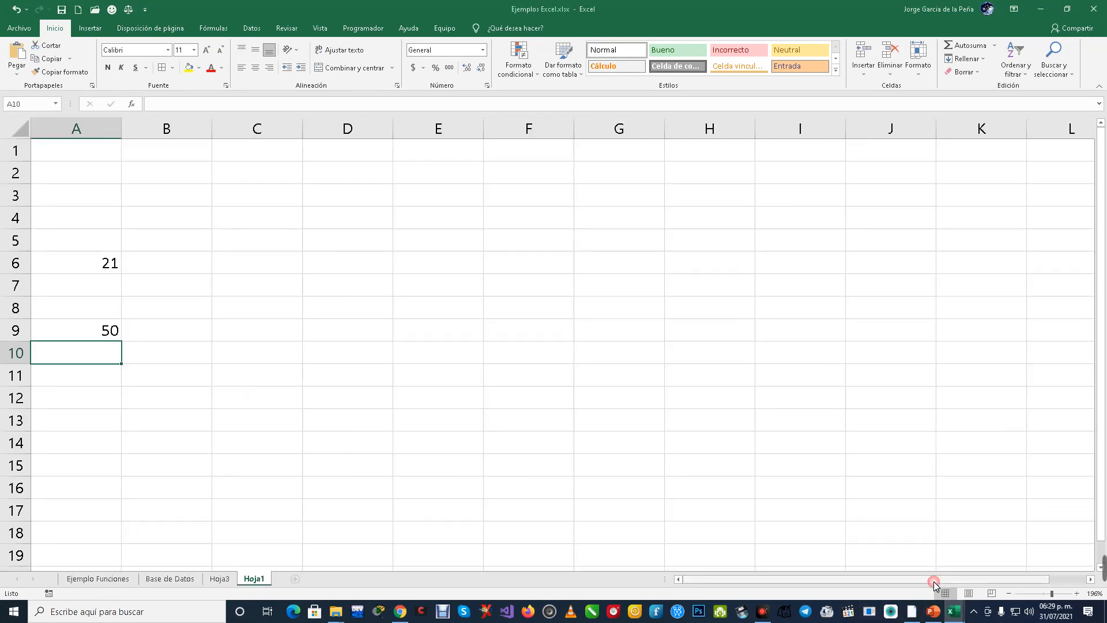
{"action": "left_click", "coordinate": [219, 578]}
{"action": "left_click", "coordinate": [353, 257]}
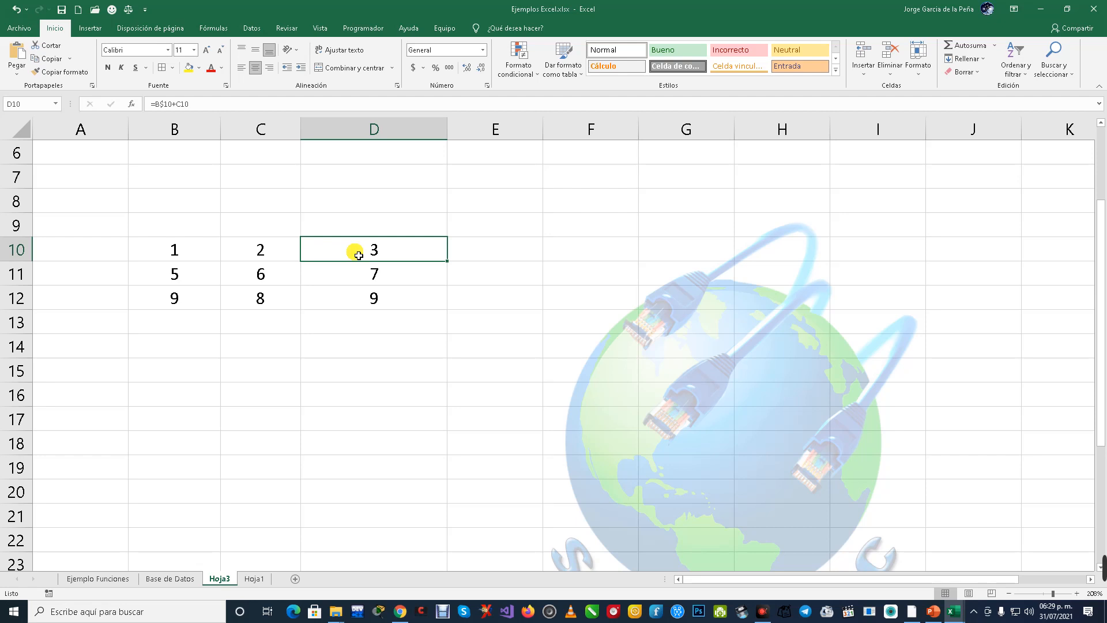
Step: Try to cycle the reference type of B$10 in the D10 formula
{"action": "double_click", "coordinate": [359, 256]}
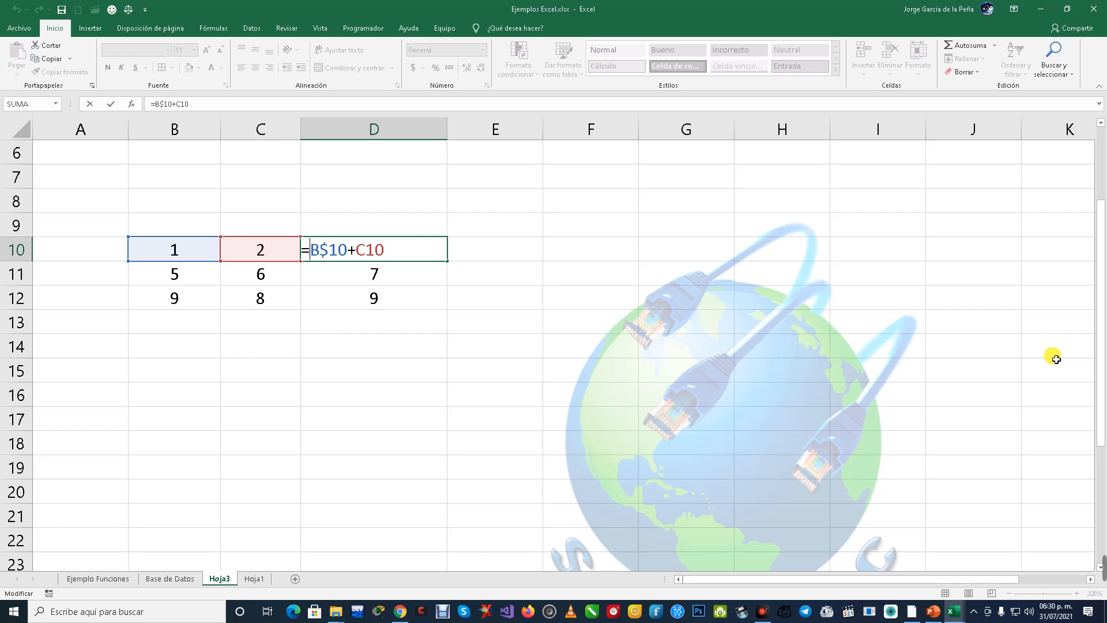
{"action": "key", "text": "F4"}
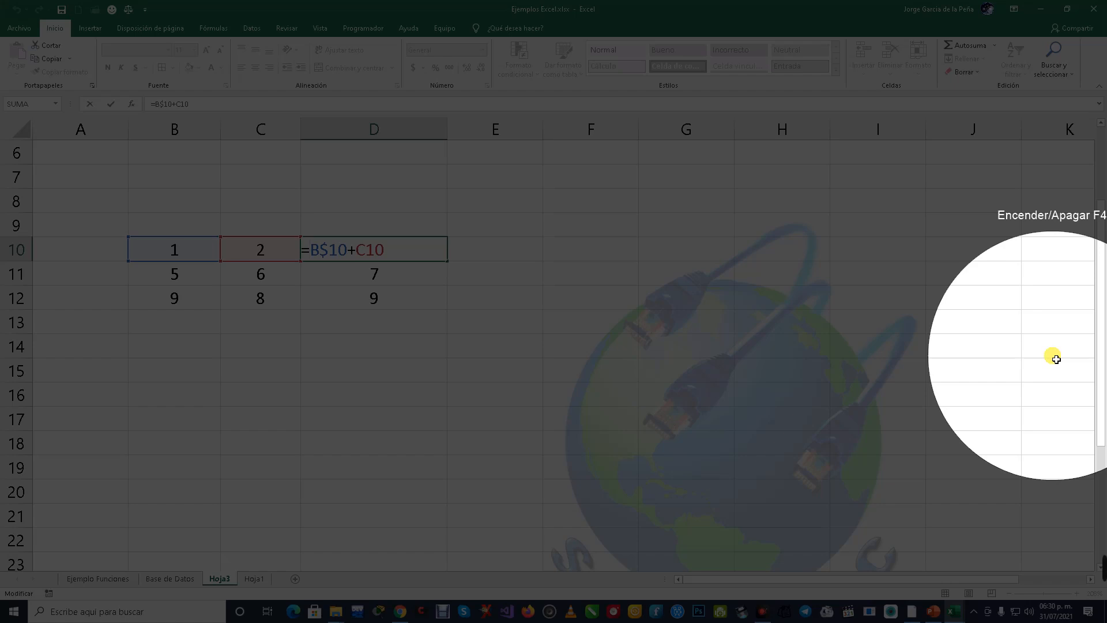
{"action": "key", "text": "ctrl+Return"}
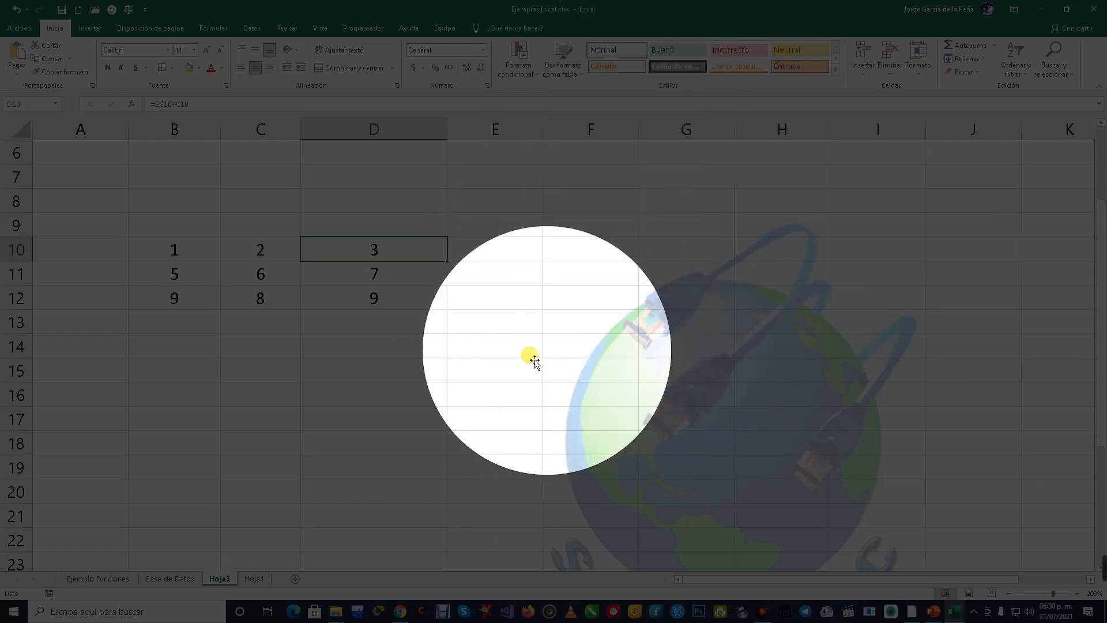
{"action": "key", "text": "F4"}
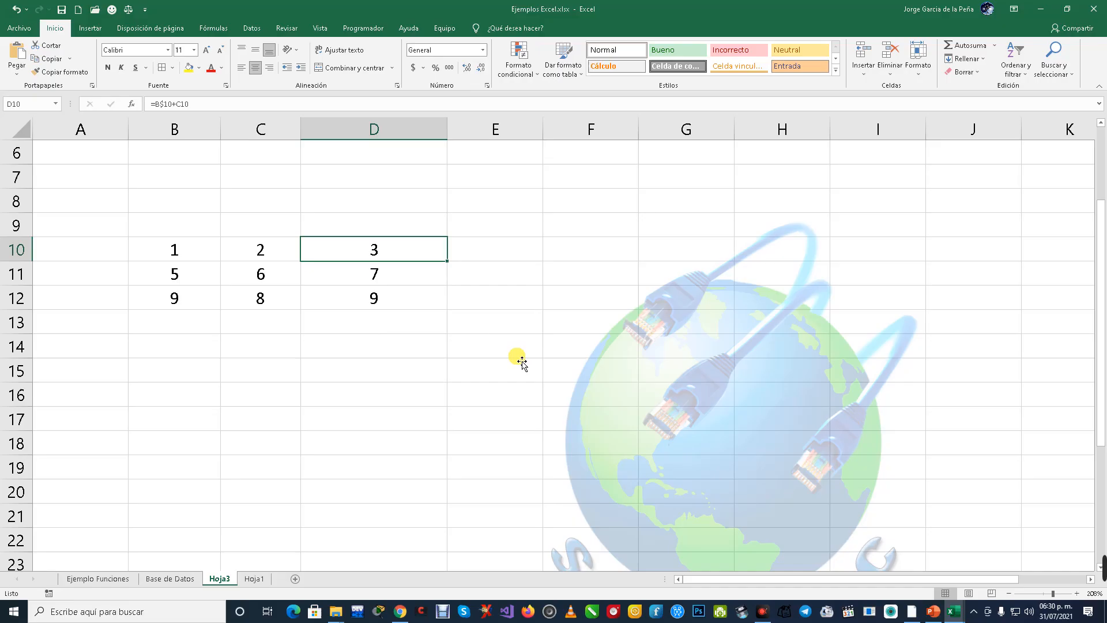
Step: Open the D10 formula of Hoja3 for editing and select its B$10 reference
{"action": "left_click", "coordinate": [357, 255]}
{"action": "left_click", "coordinate": [357, 255]}
{"action": "key", "text": "F2"}
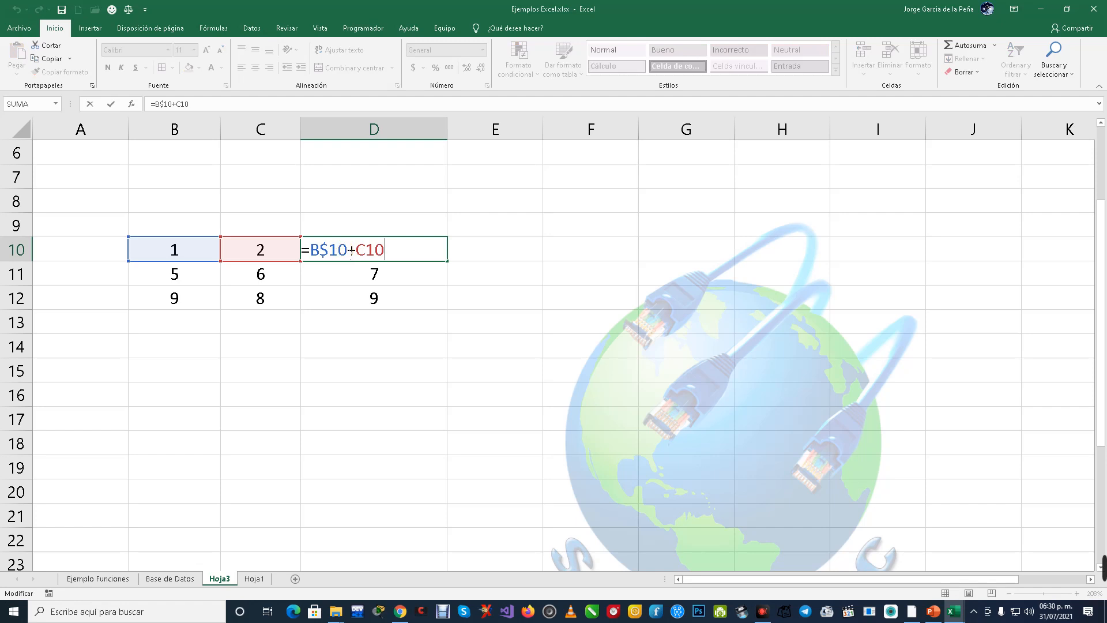
{"action": "left_click_drag", "start_coordinate": [346, 250], "coordinate": [312, 251]}
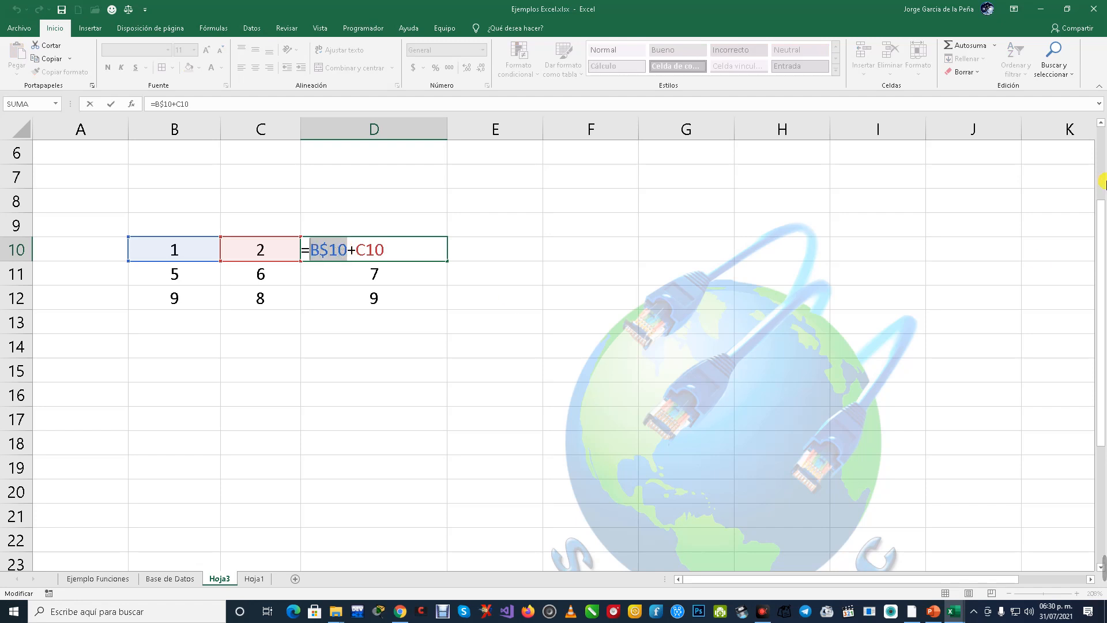